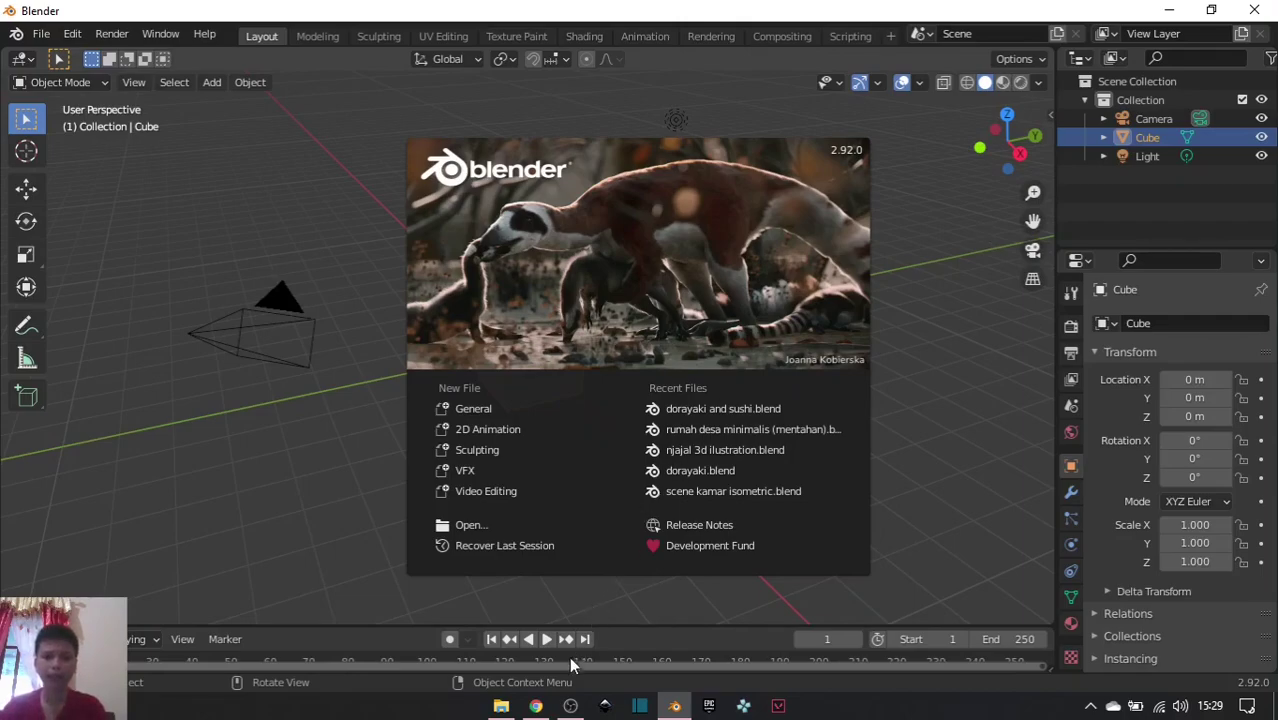
Switch to the browser and examine the dorayaki Doraemon image results for modelling references, enlarging two of the dorayaki photos.
left_click(535, 706)
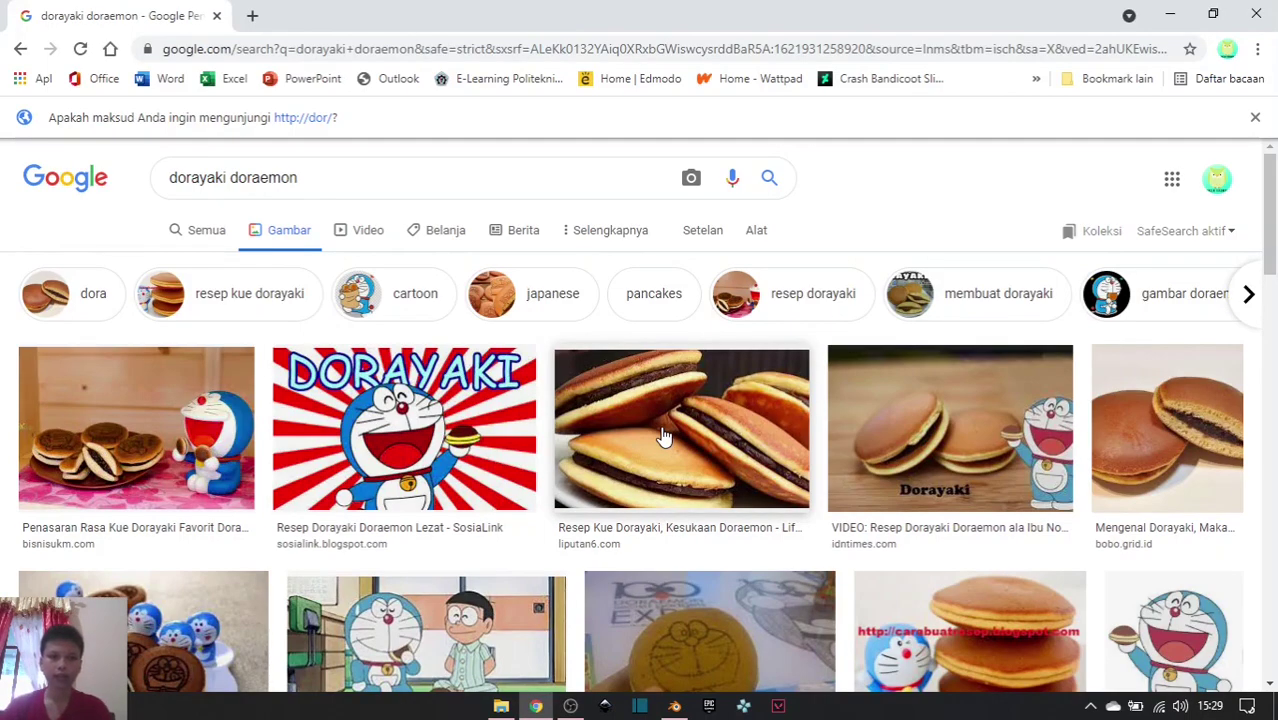
left_click(162, 410)
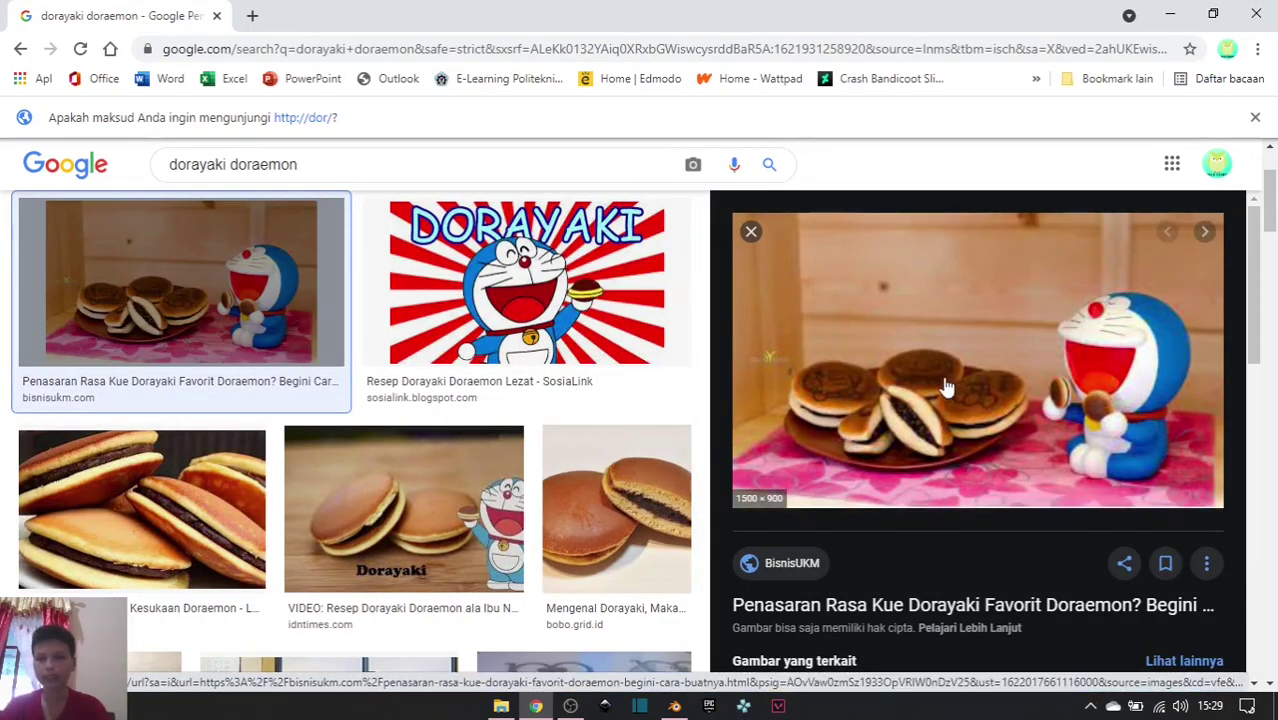
left_click(630, 533)
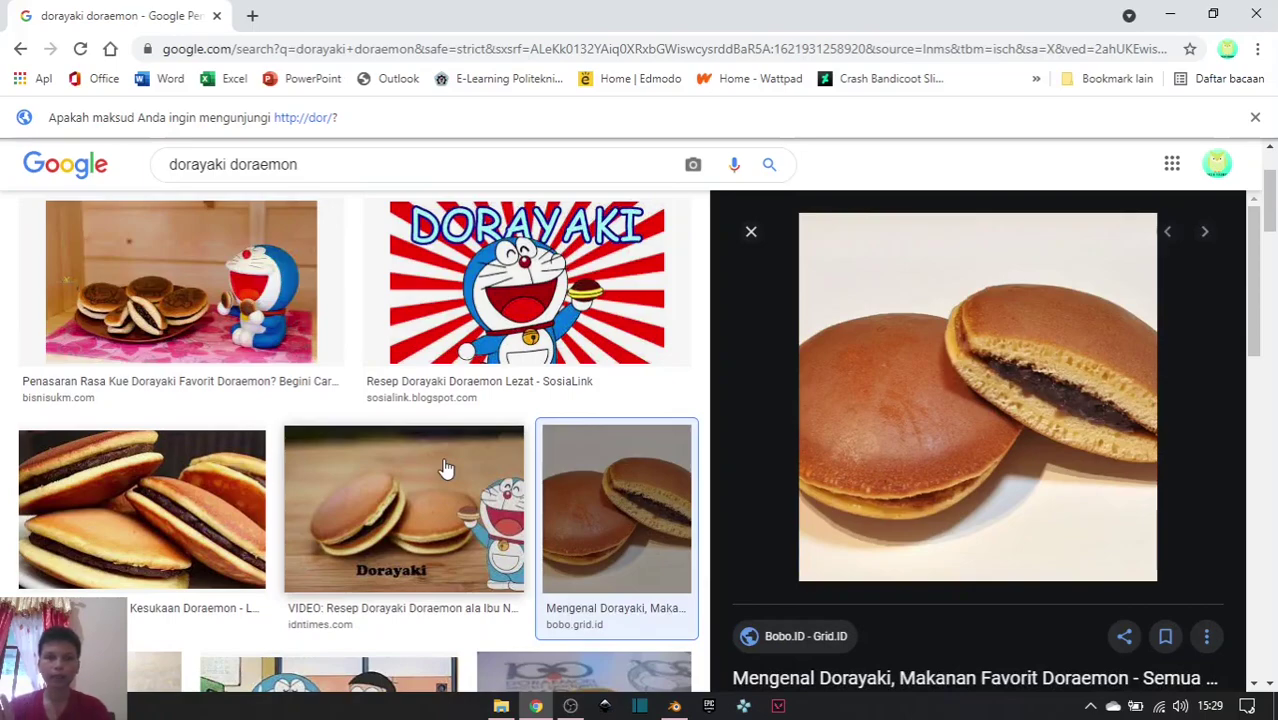
scroll(446, 468, "down", 6)
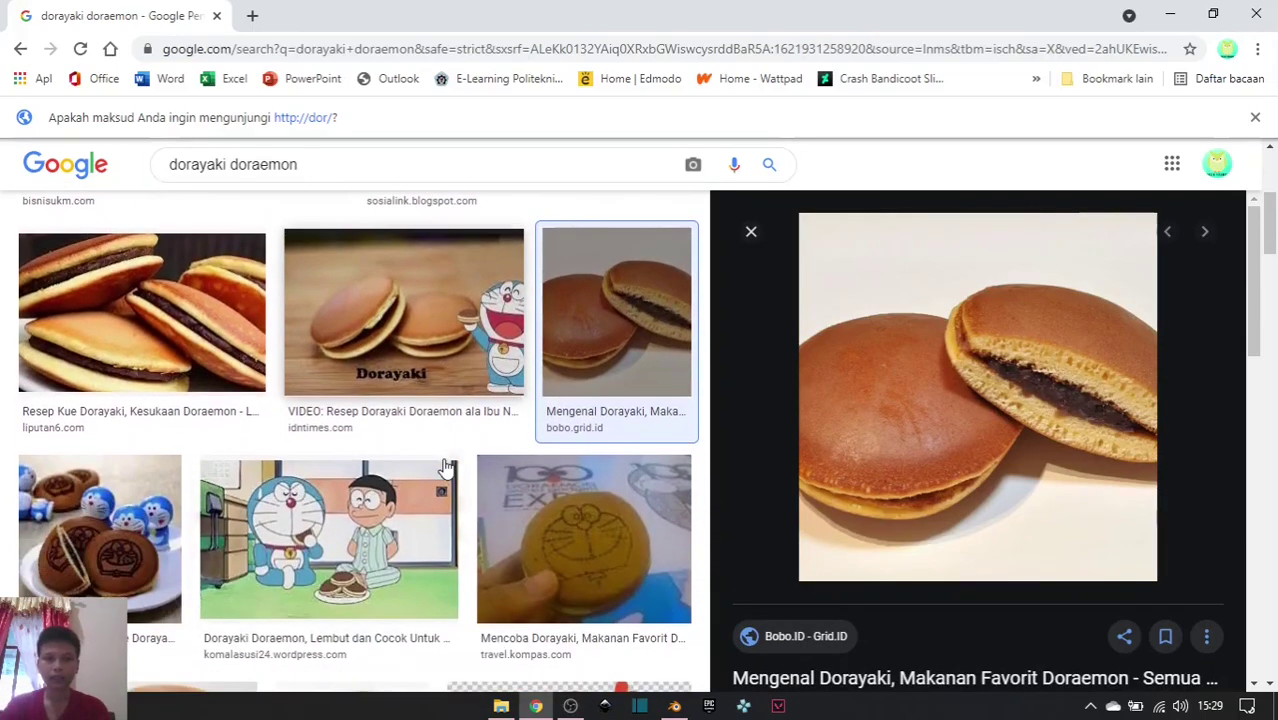
scroll(446, 468, "down", 3)
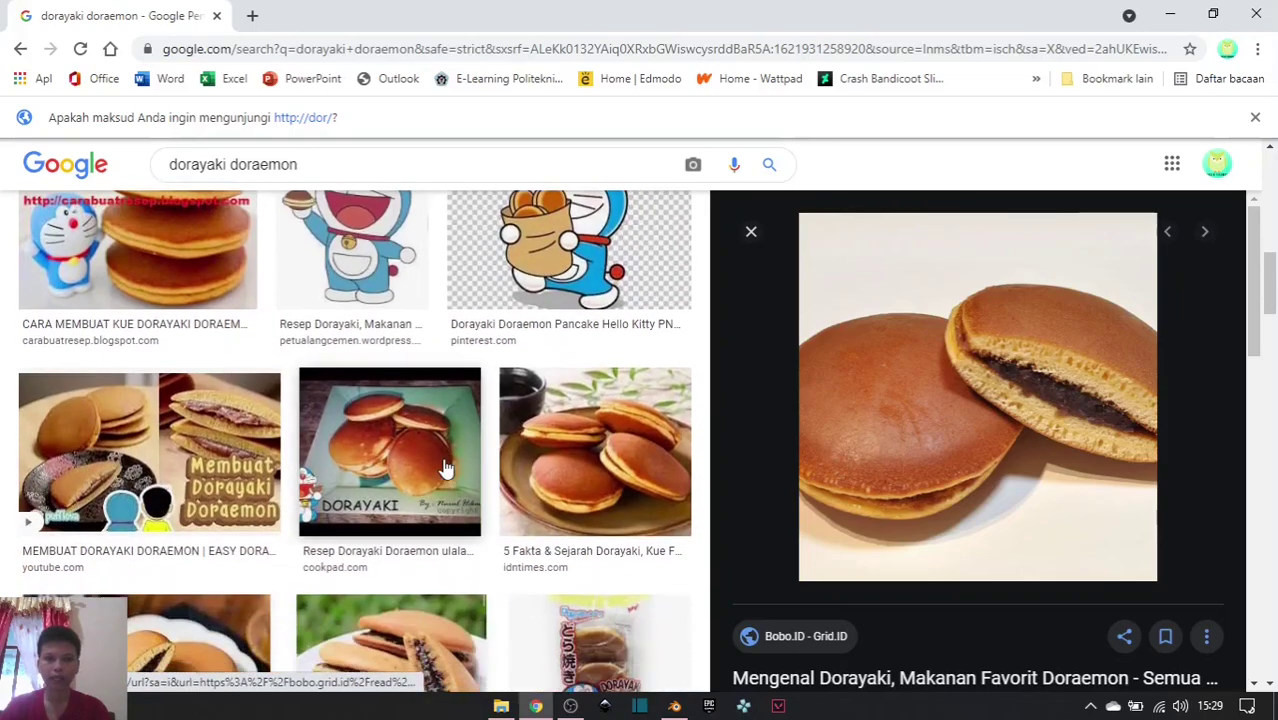
scroll(446, 468, "down", 3)
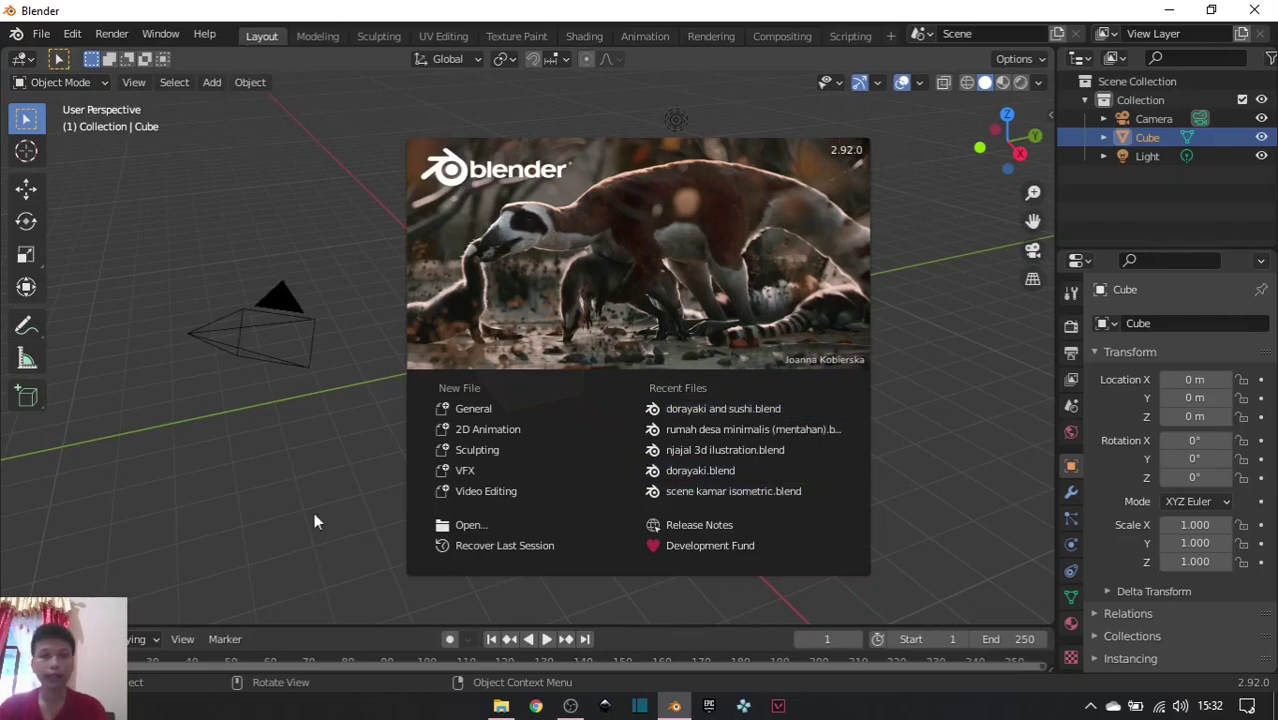
In Blender, dismiss the splash screen, reopen it for a look, and view the About Blender information.
left_click(968, 231)
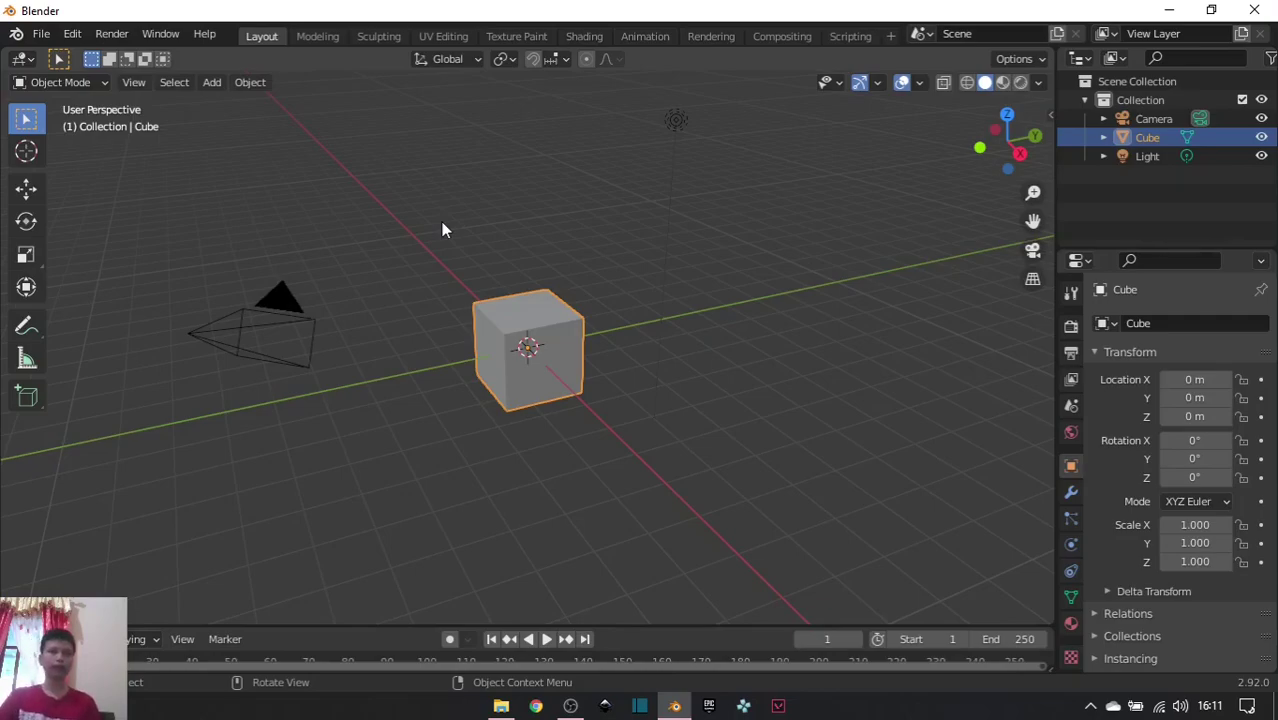
left_click(17, 35)
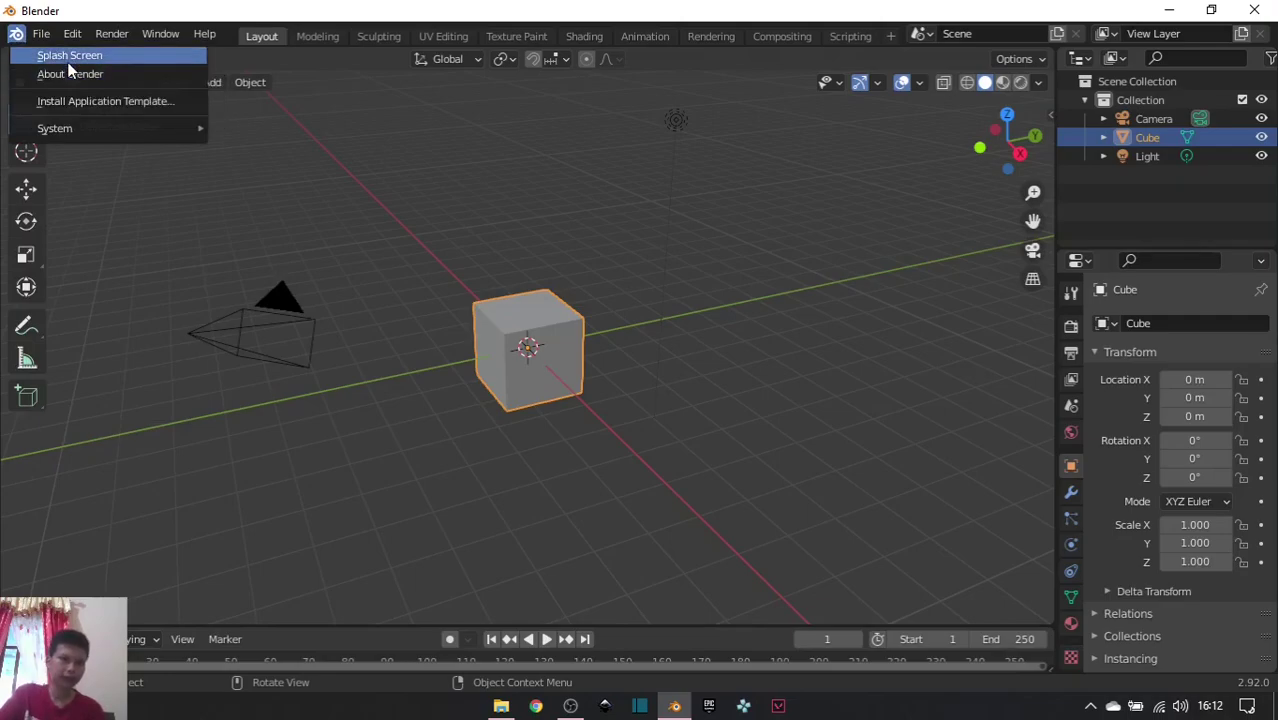
left_click(69, 58)
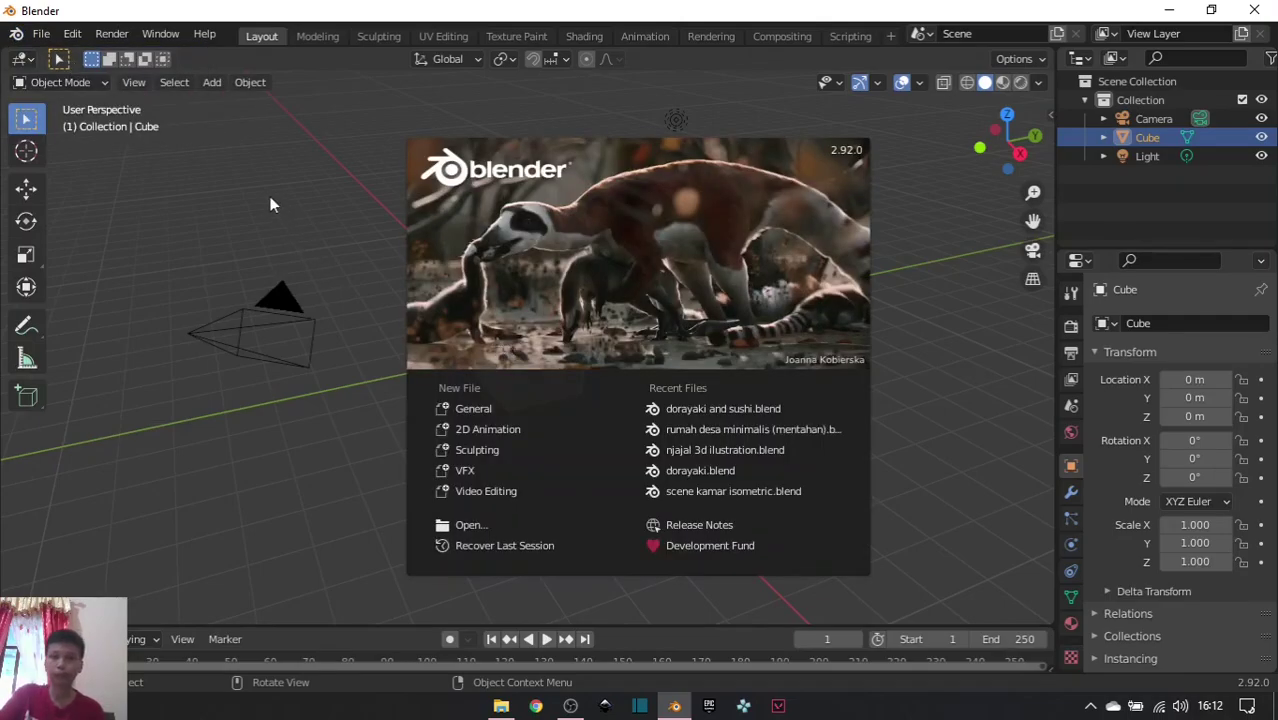
left_click(275, 207)
left_click(16, 33)
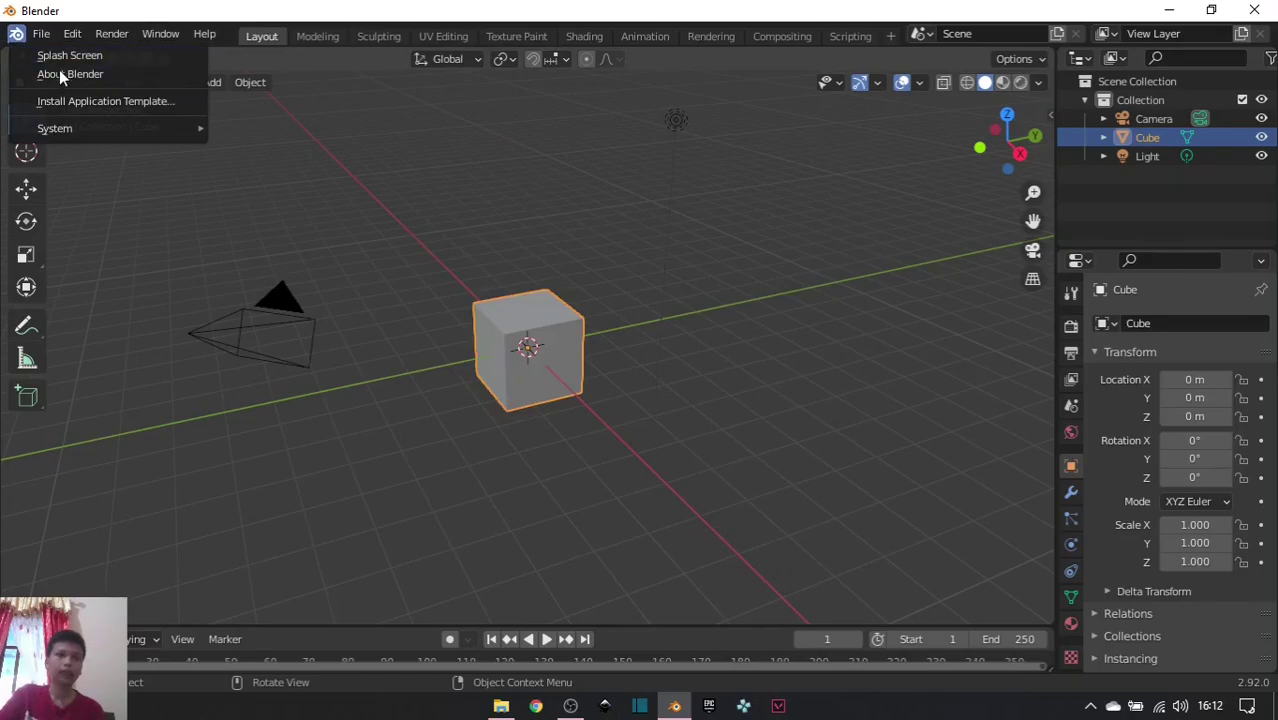
left_click(63, 76)
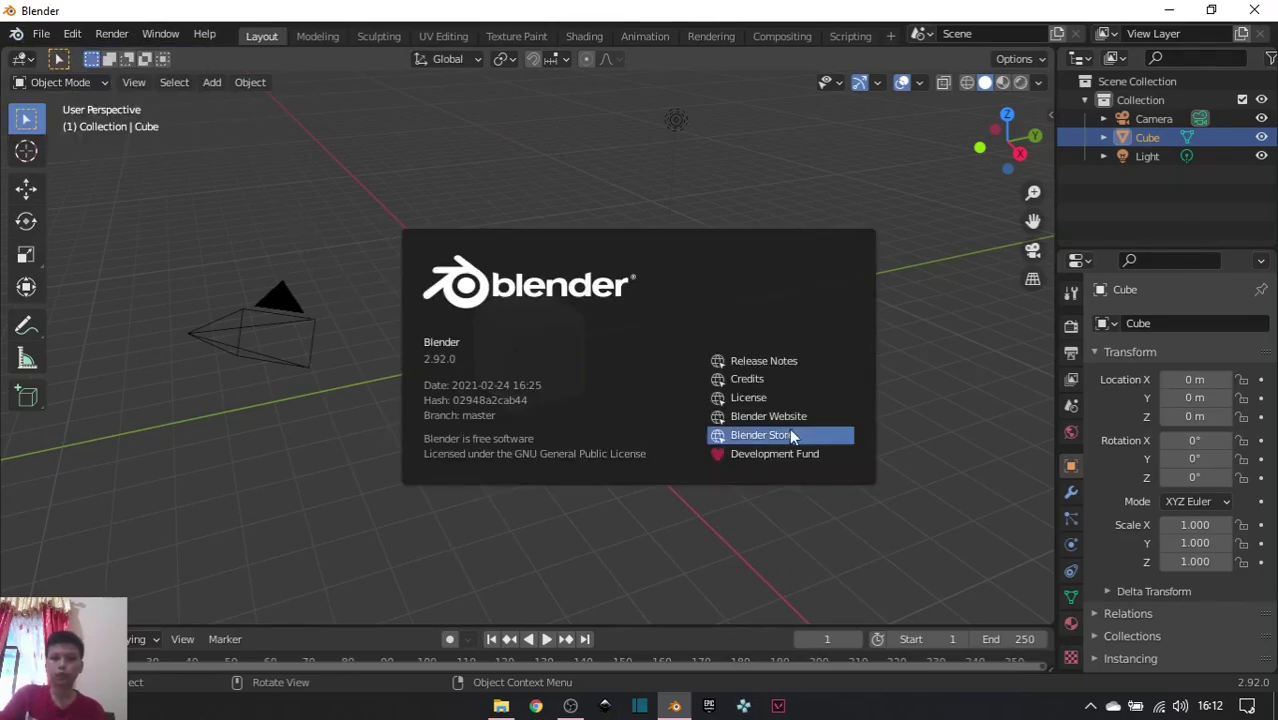
left_click(334, 160)
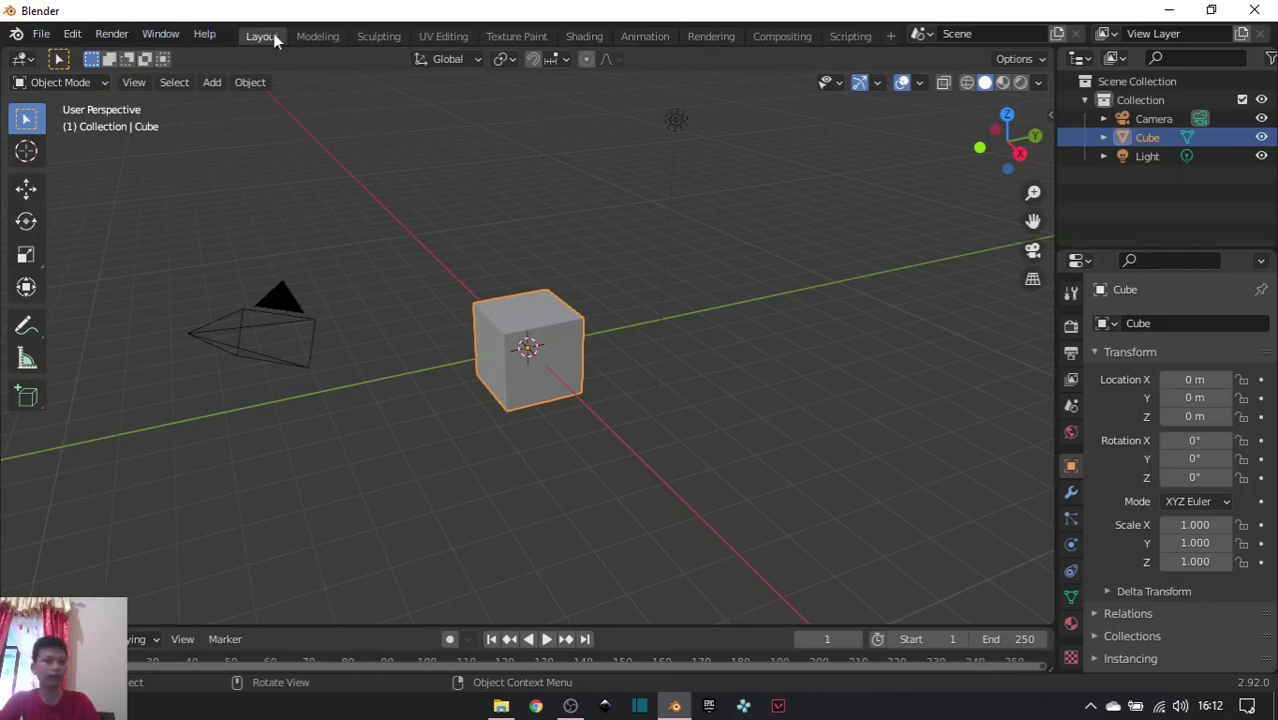
left_click(64, 34)
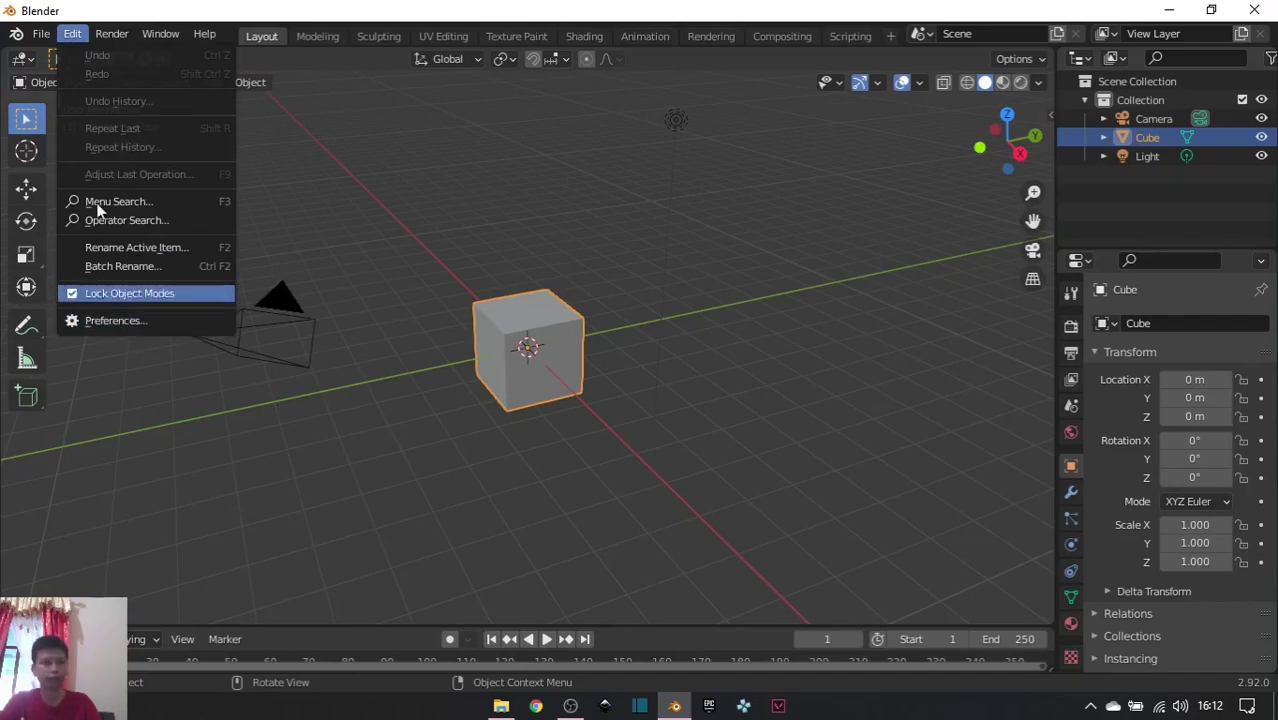
left_click(44, 34)
left_click(43, 34)
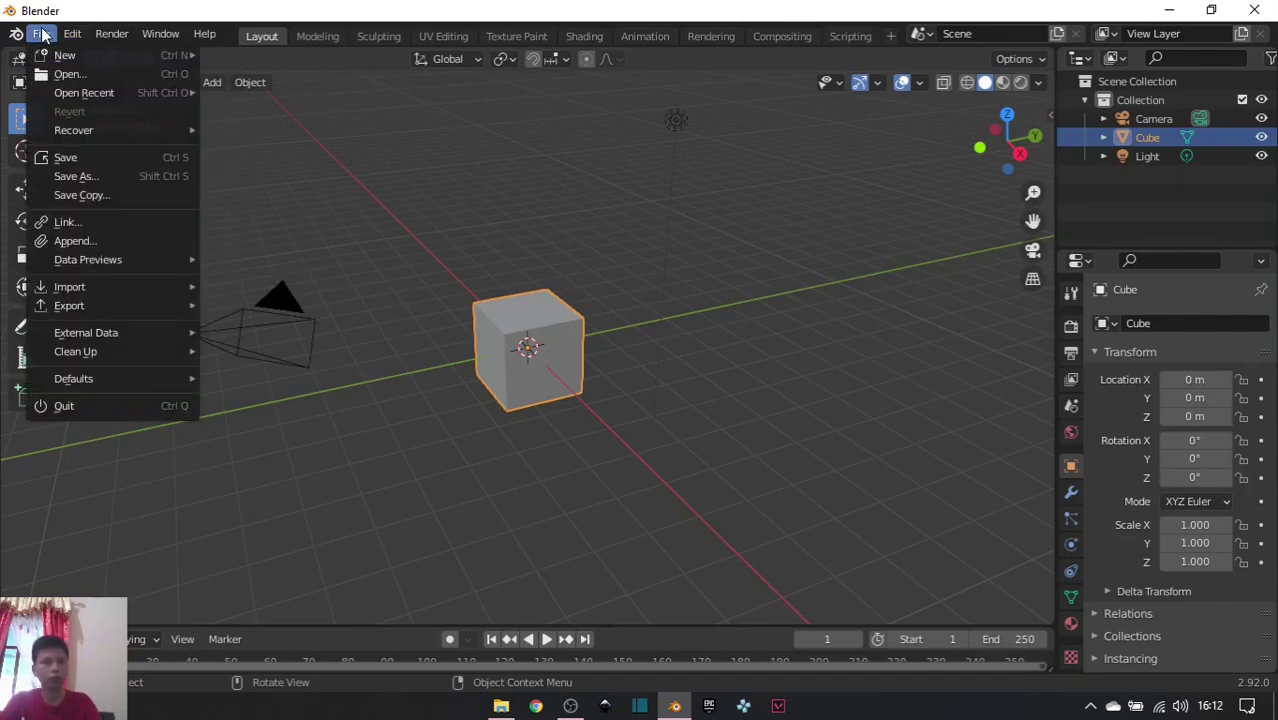
mouse_move(122, 37)
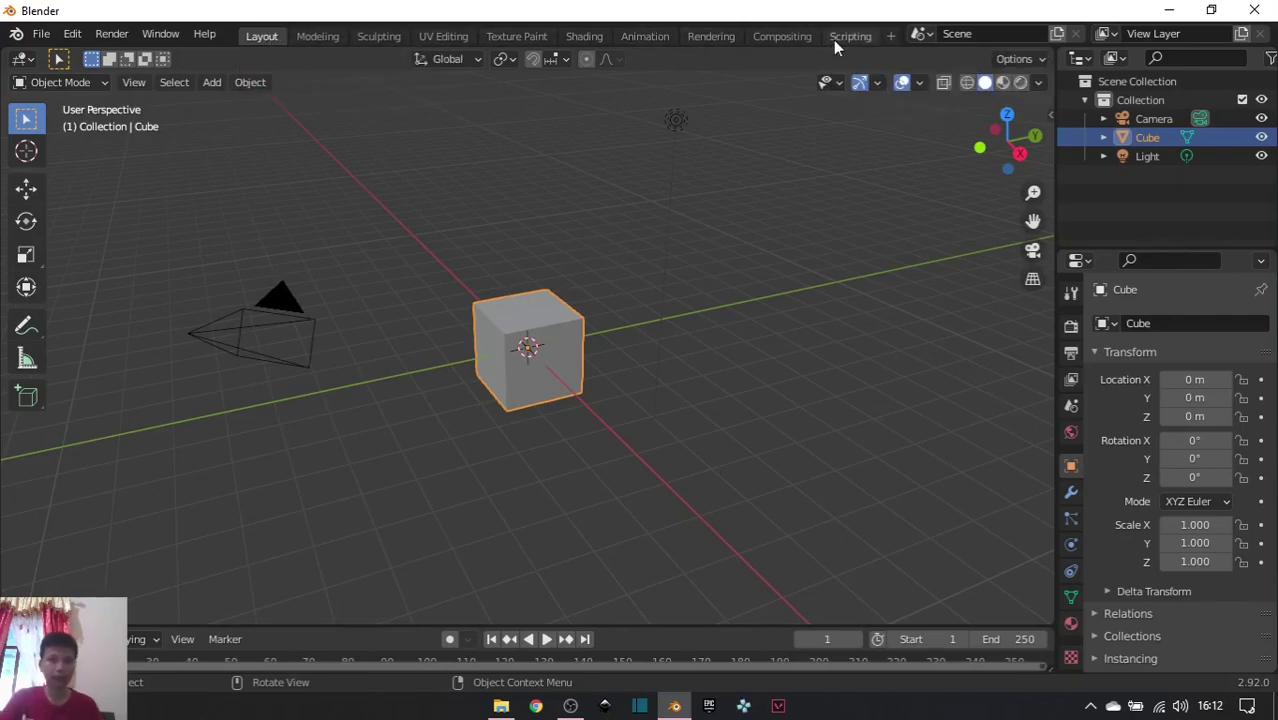
Look through the Modeling, Sculpting and Shading workspaces and return to the Layout workspace.
left_click(318, 37)
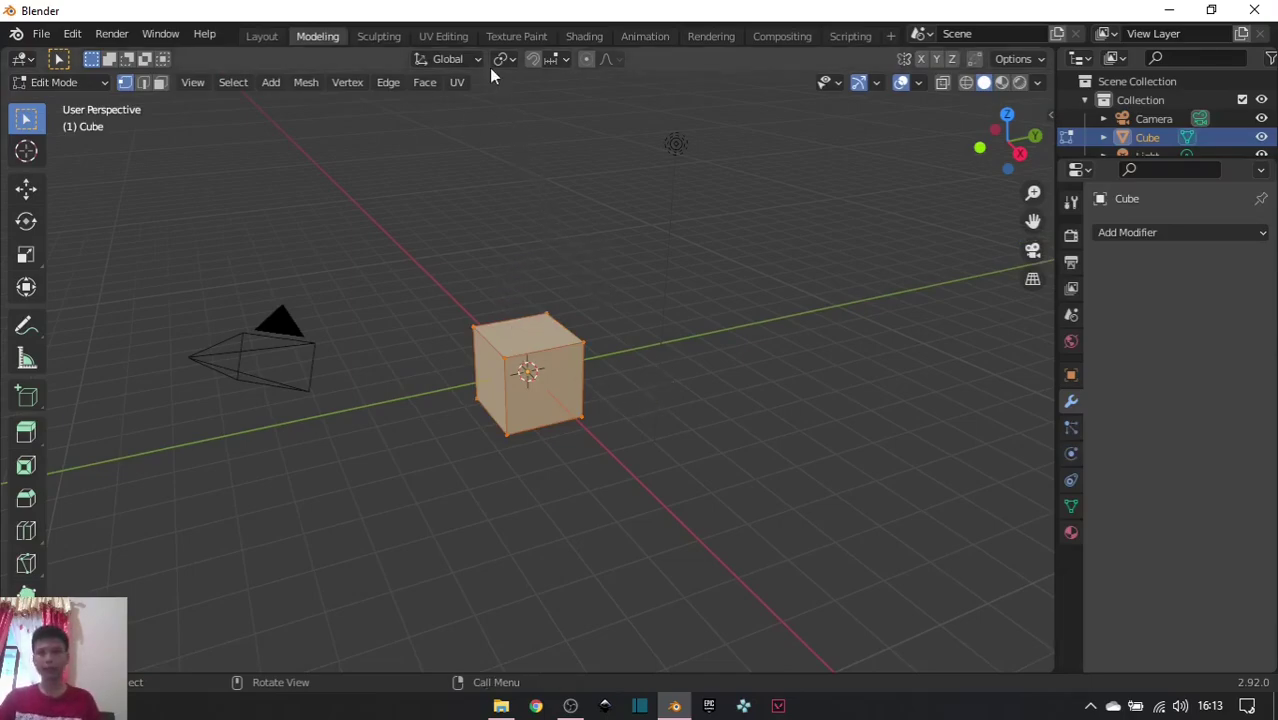
left_click(379, 37)
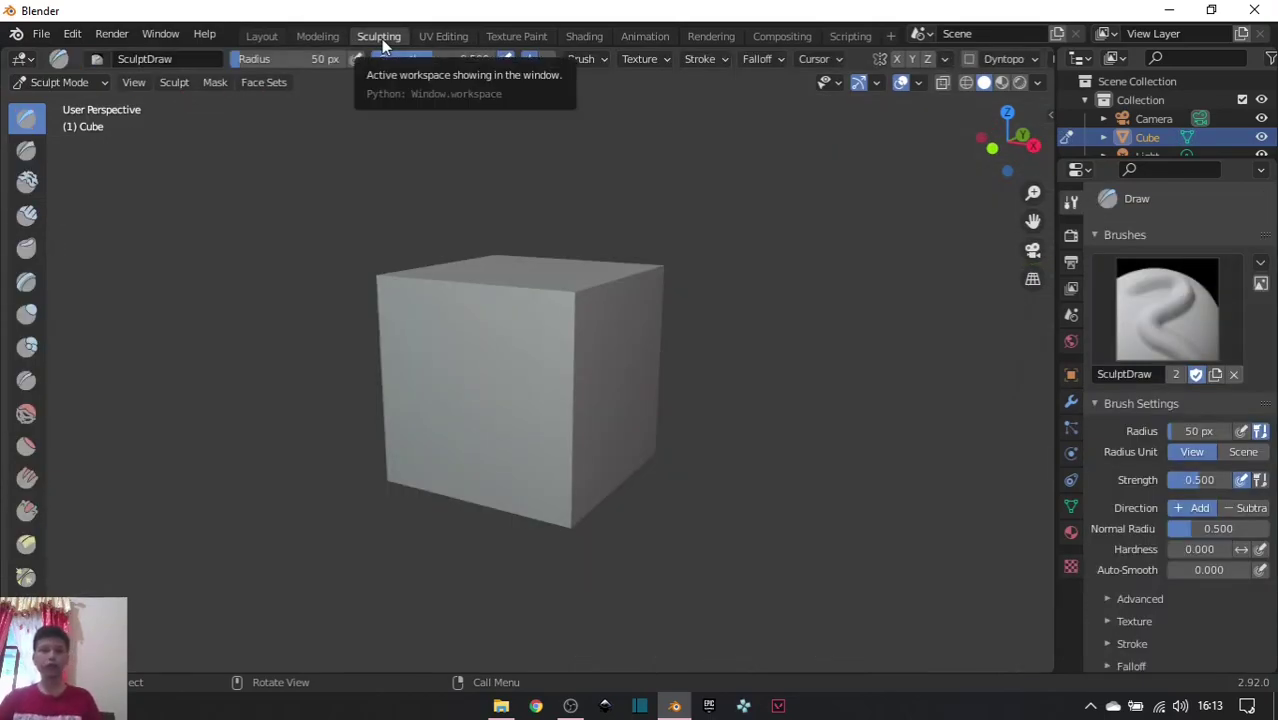
left_click(585, 36)
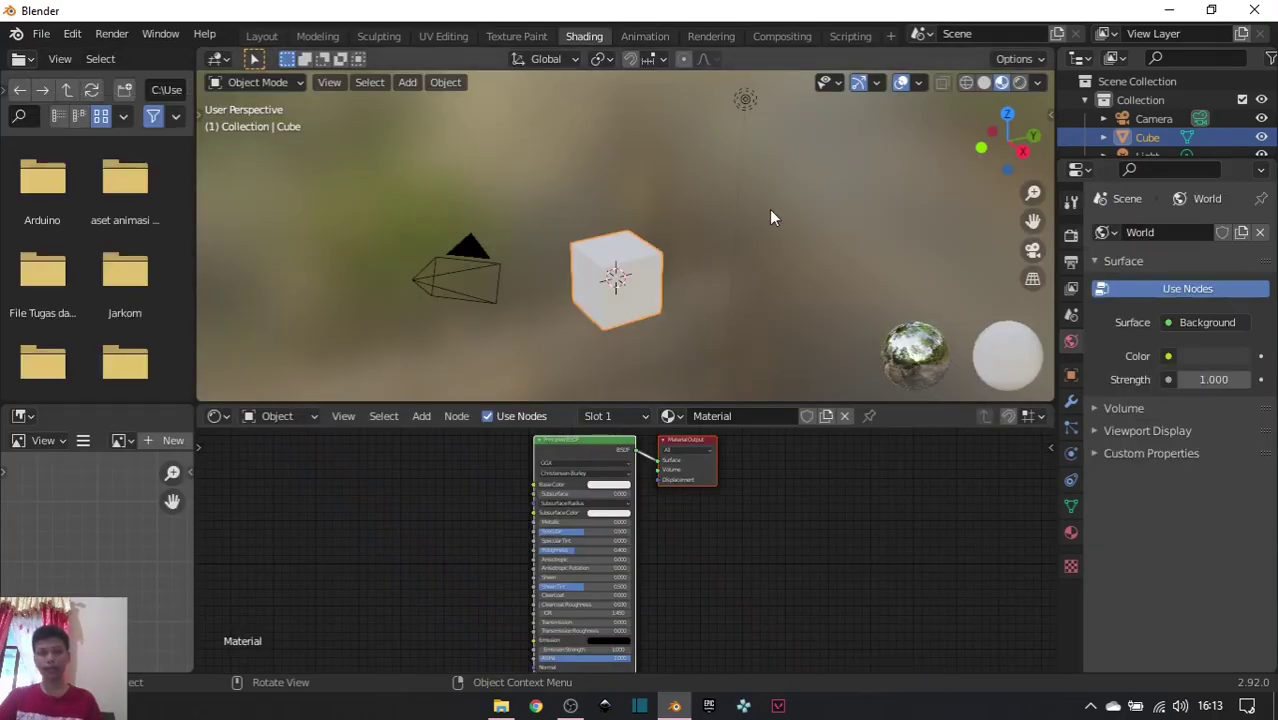
left_click(264, 37)
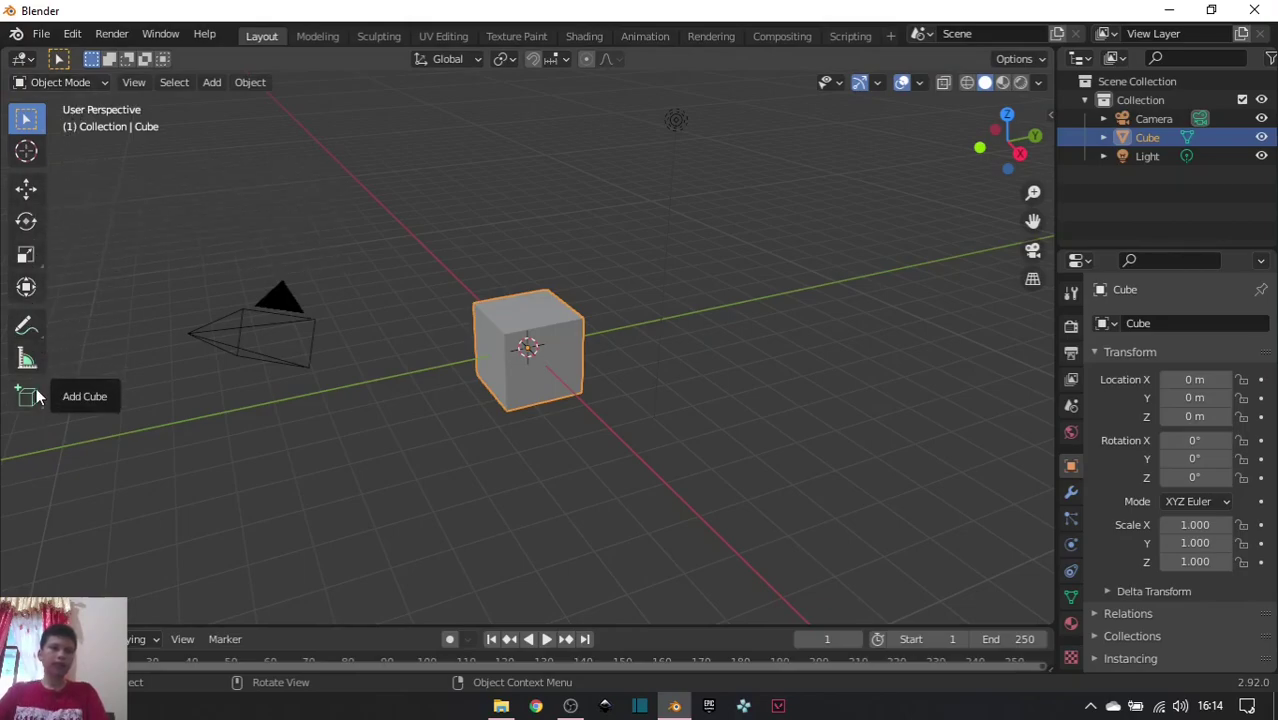
Try the Move and Select Box tools, box-selecting around the camera and clearing the selection.
left_click(27, 190)
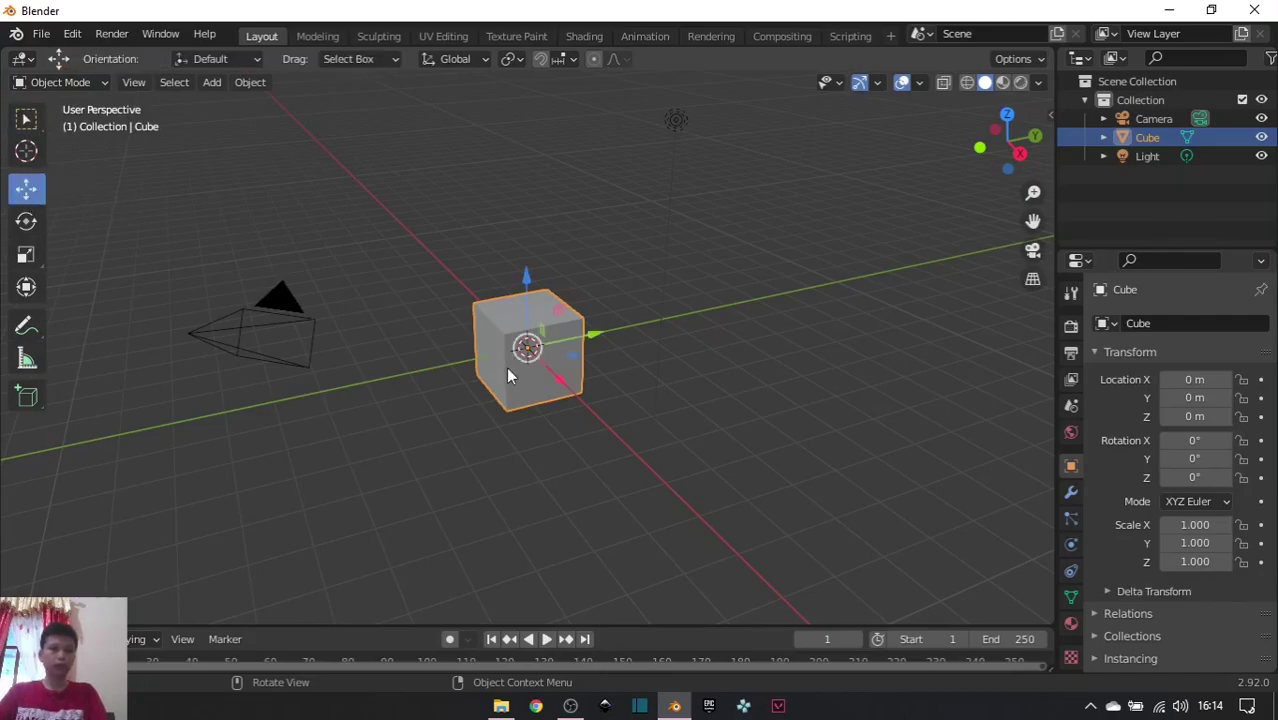
left_click(37, 127)
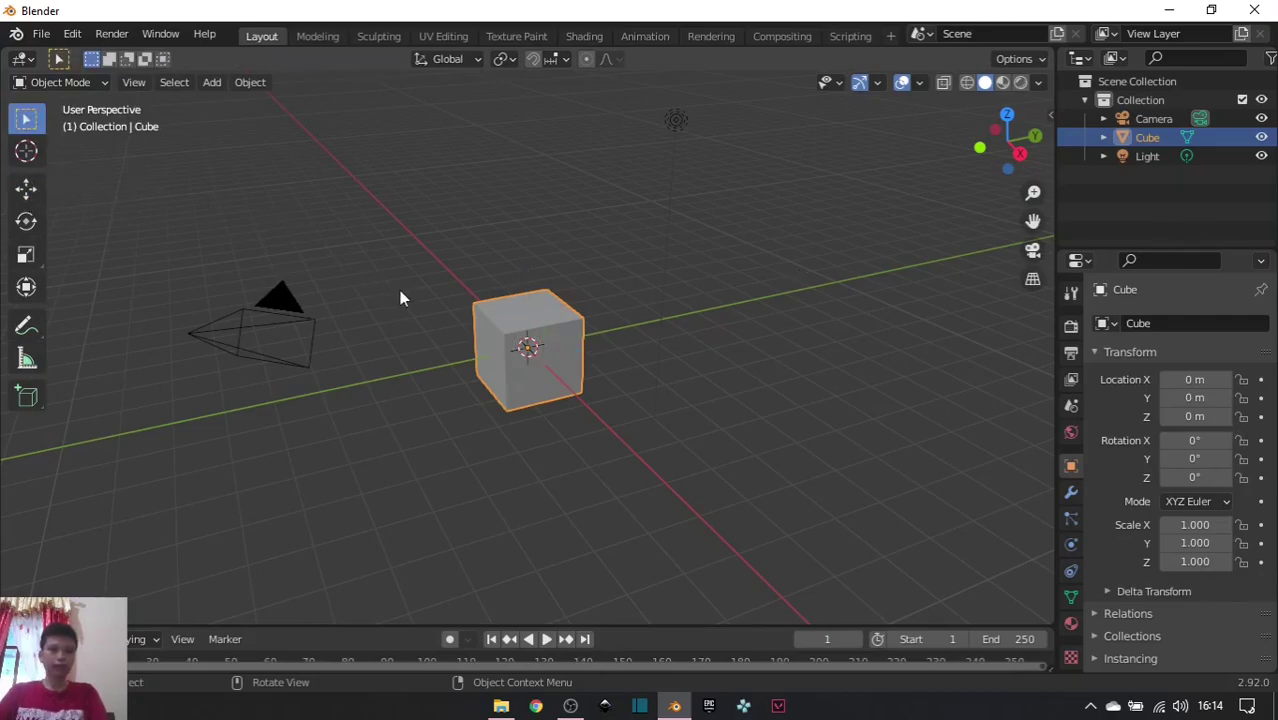
left_click_drag(364, 260, 99, 352)
left_click(255, 200)
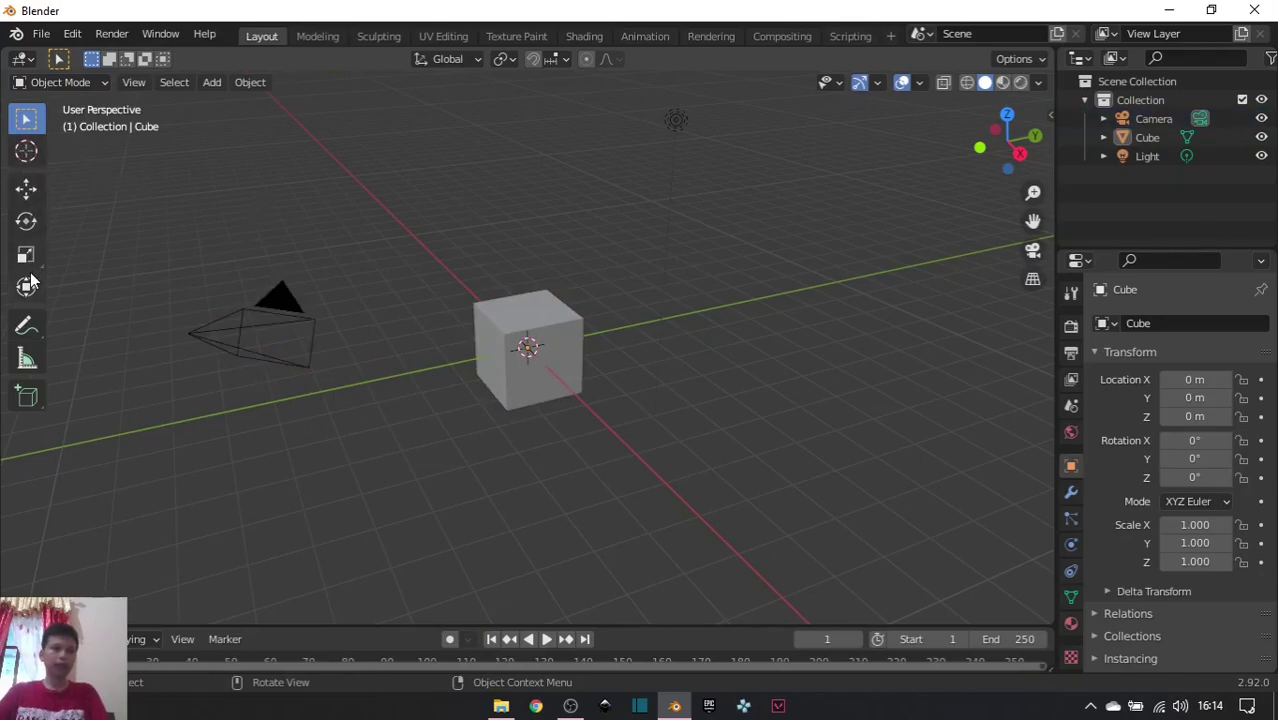
Rotate the cube about -18.6° around its Z axis with the Rotate tool and undo the rotation.
left_click(26, 222)
left_click(533, 364)
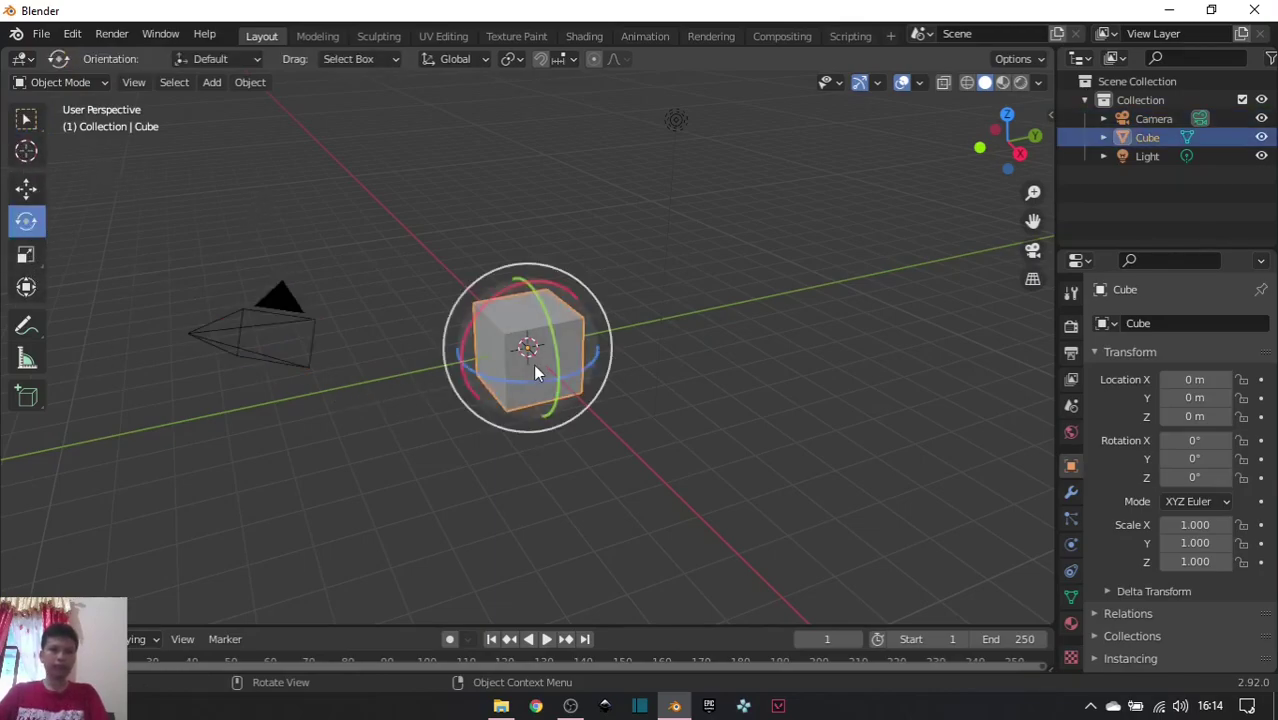
left_click_drag(600, 353, 609, 385)
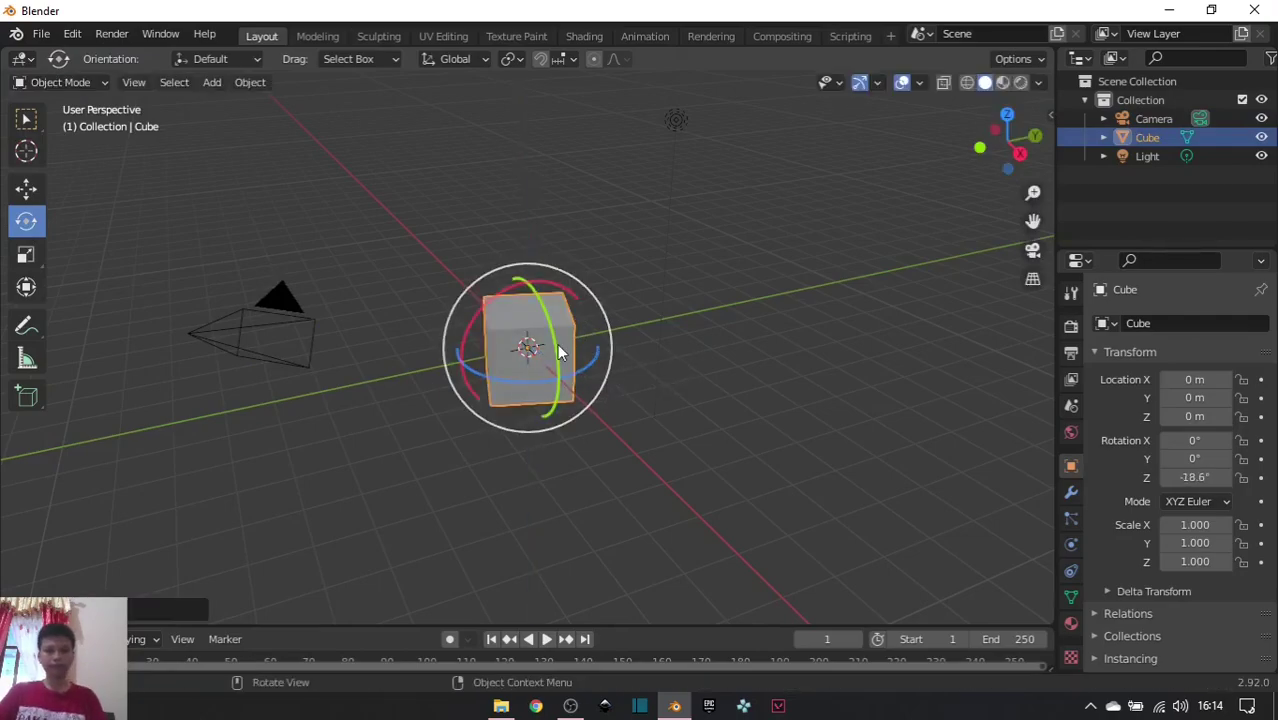
key("ctrl")
key("ctrl+z")
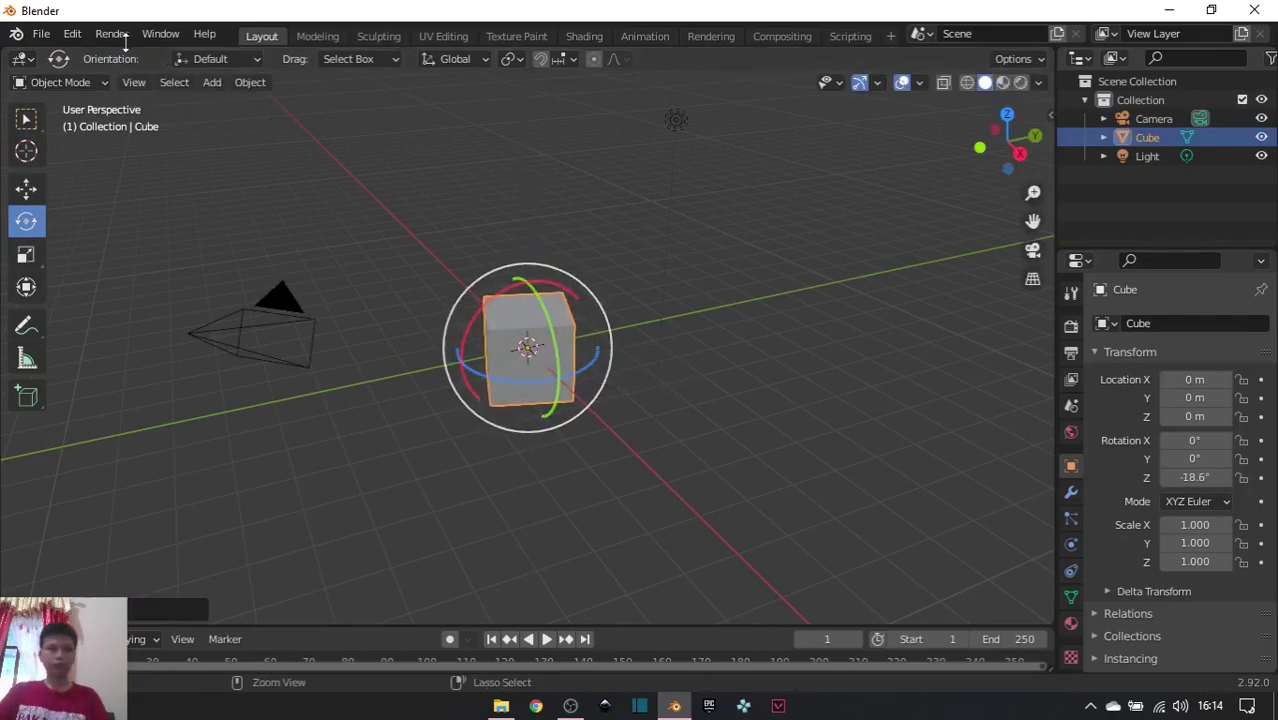
left_click(72, 34)
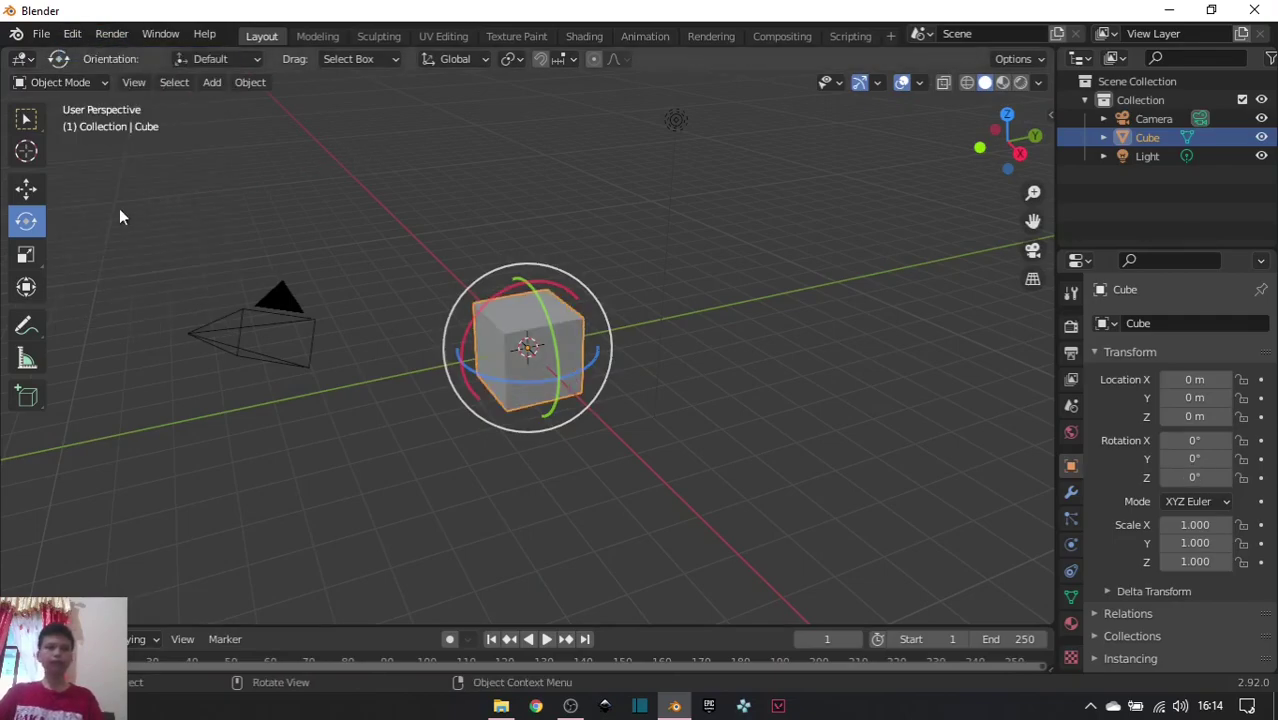
left_click(75, 35)
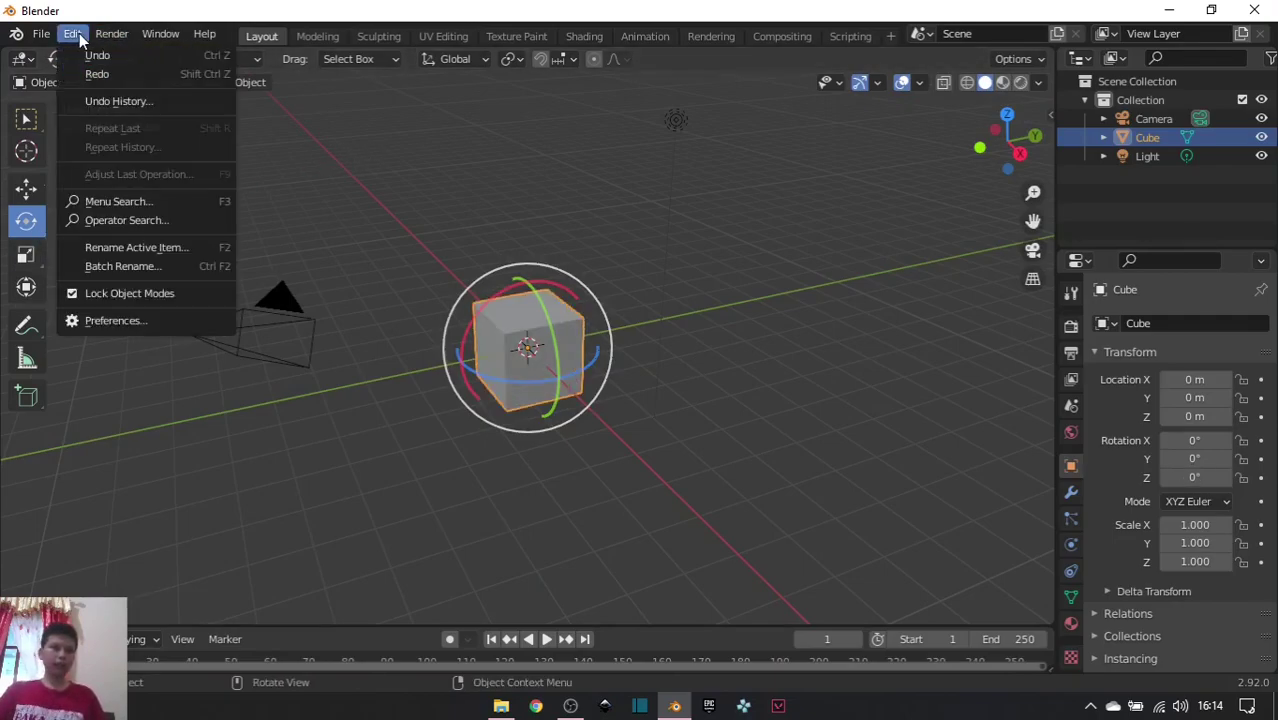
Scale the cube to about 2.784 on Z and 1.448 on Y, and undo both scalings.
left_click(26, 254)
left_click_drag(527, 277, 563, 150)
left_click_drag(599, 341, 628, 341)
key("ctrl")
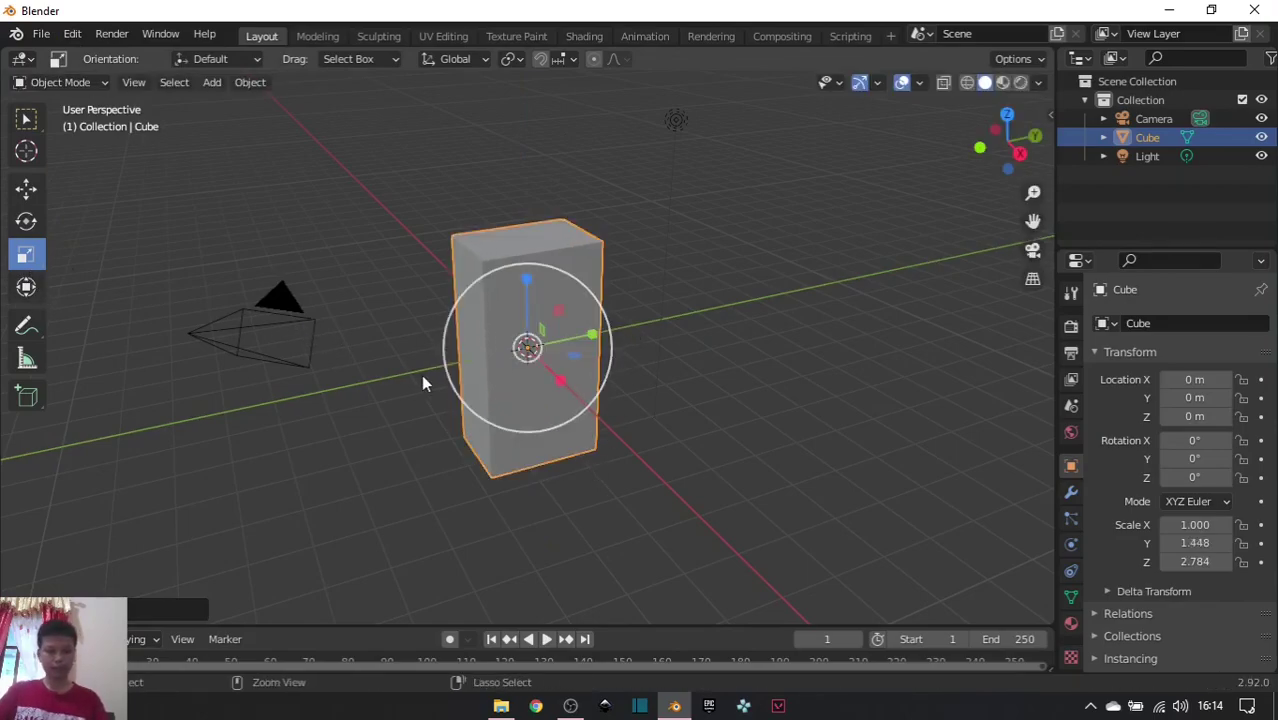
key("ctrl+z")
key("ctrl+z")
key("ctrl+z")
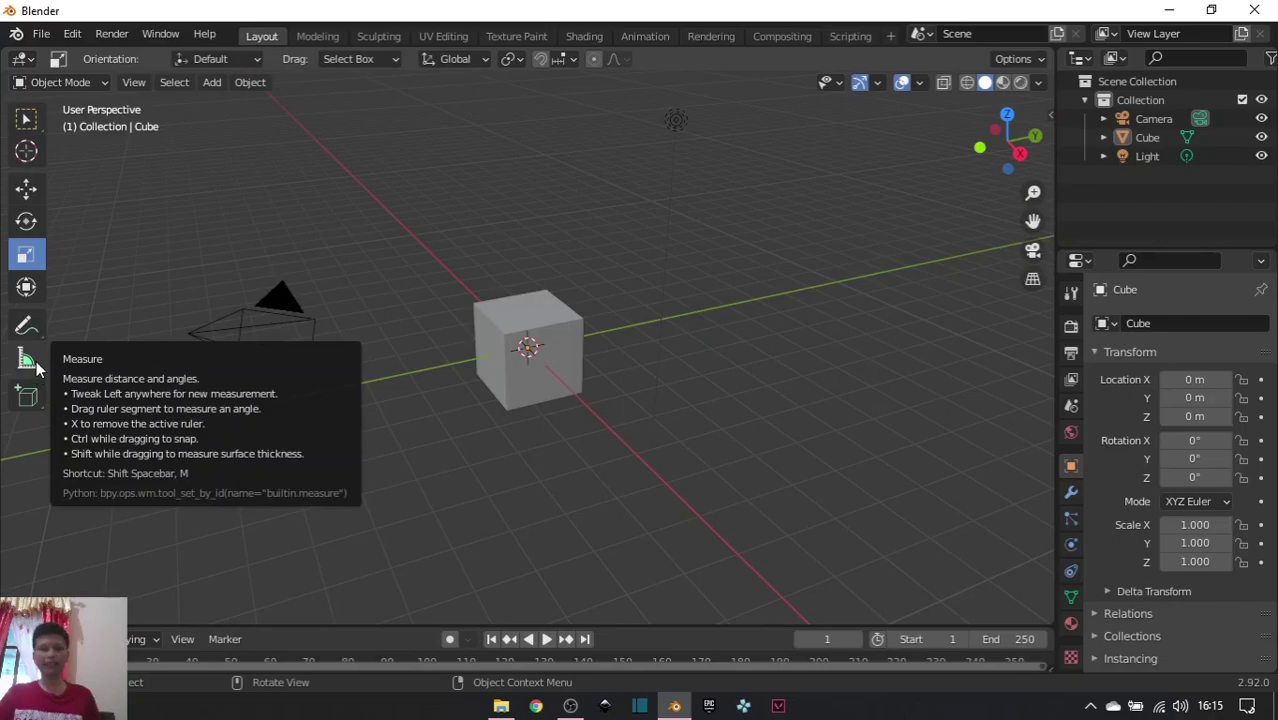
Measure distances with several rulers across and beside the cube, and bend one ruler to measure an angle.
left_click(27, 359)
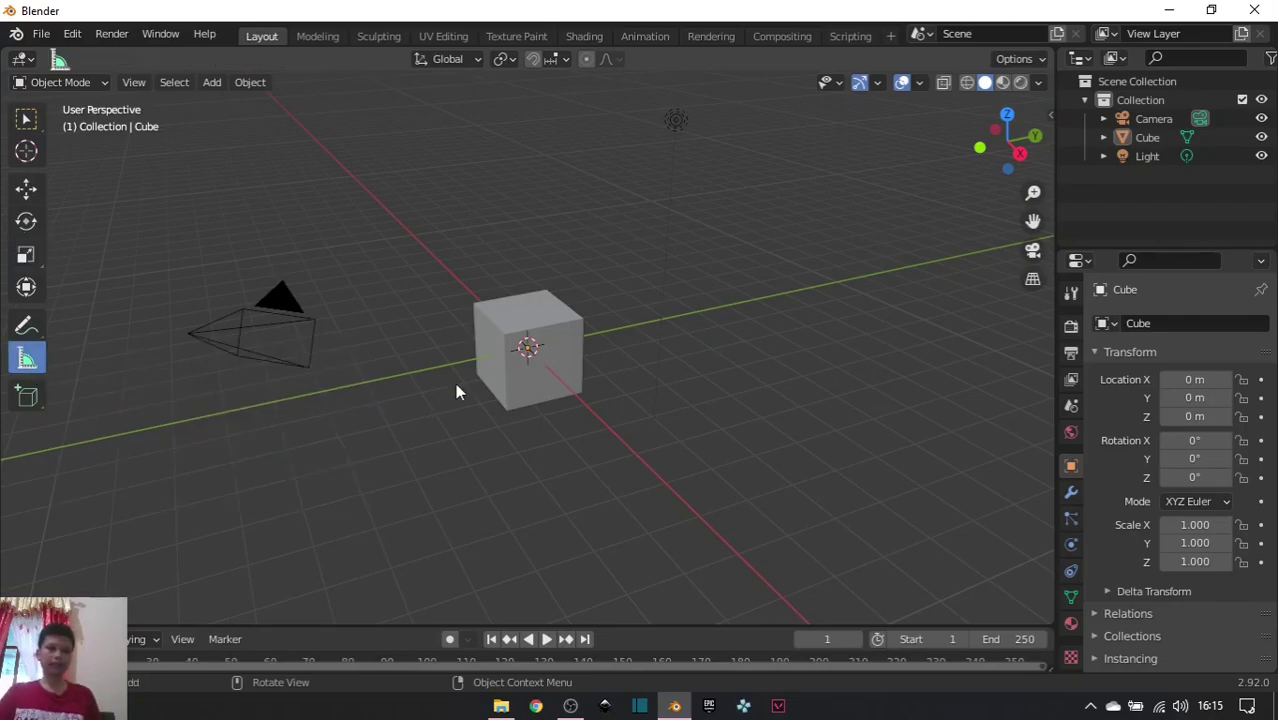
left_click_drag(466, 376, 664, 570)
left_click_drag(699, 360, 338, 516)
left_click_drag(369, 449, 491, 430)
left_click(483, 464)
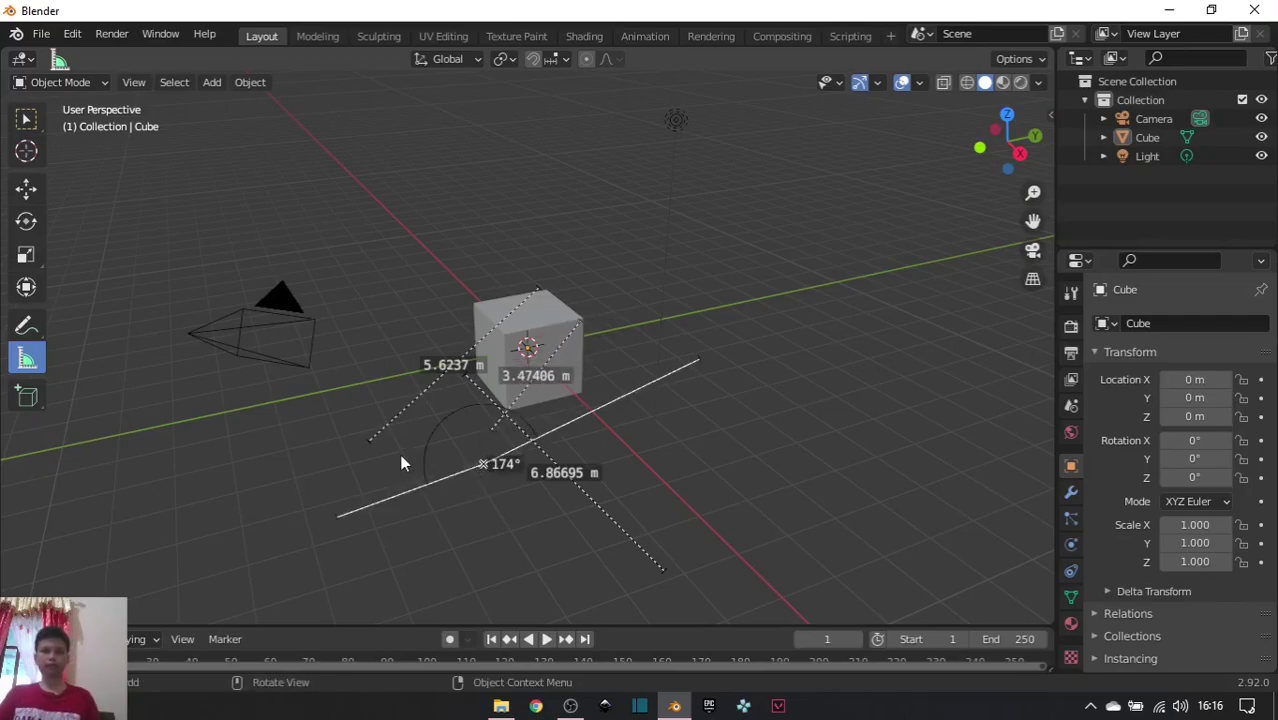
Undo the ruler measurements around the cube.
left_click(73, 34)
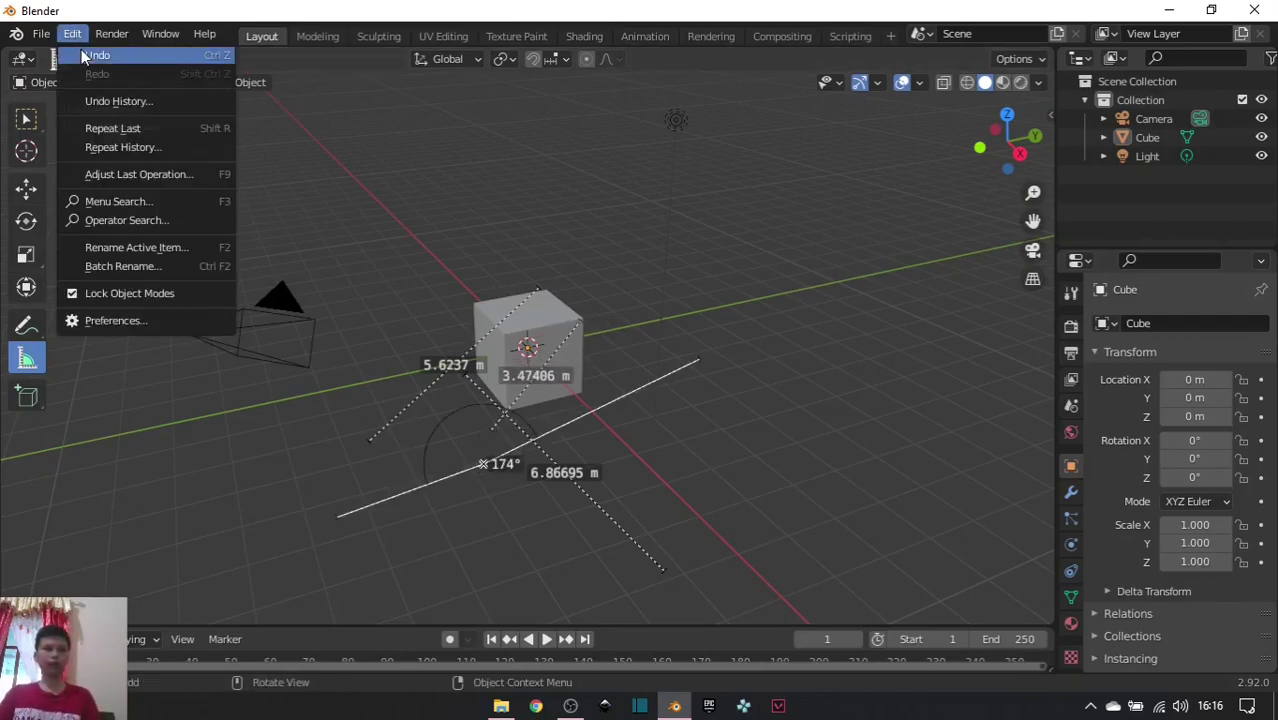
left_click(85, 58)
left_click(73, 34)
left_click(85, 58)
Draw a freehand annotation on the grid in front of the cube and undo it.
left_click(40, 323)
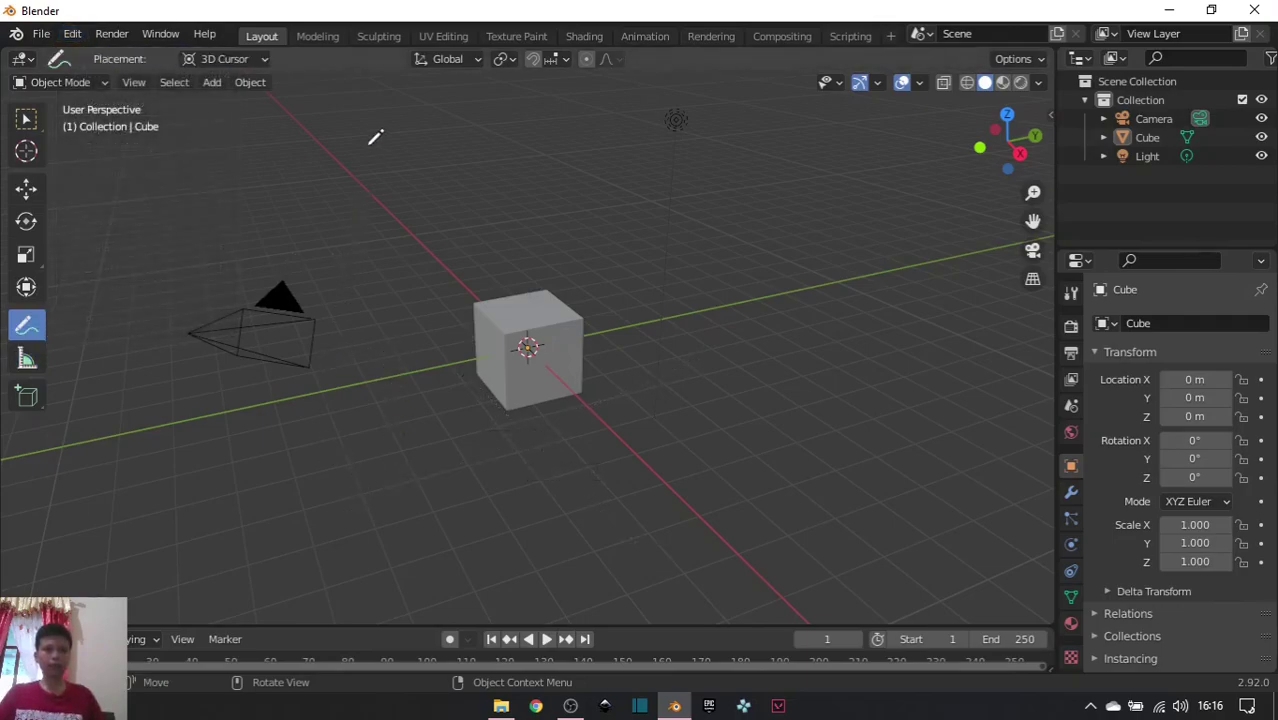
mouse_move(337, 424)
left_mouse_down()
mouse_move(338, 490)
mouse_move(514, 483)
mouse_move(503, 398)
mouse_move(492, 459)
mouse_move(290, 380)
left_mouse_up()
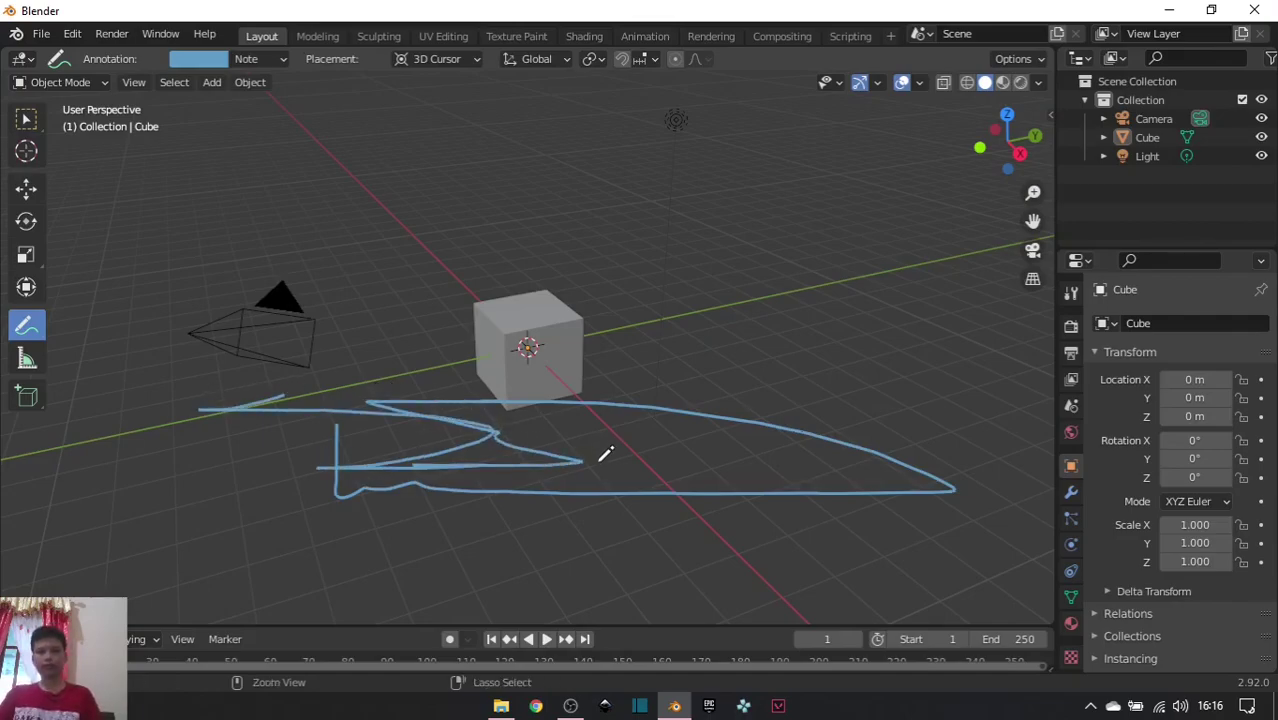
key("ctrl+z")
Place the 3D cursor behind the cube, near the far part of the red X axis line.
left_click(26, 188)
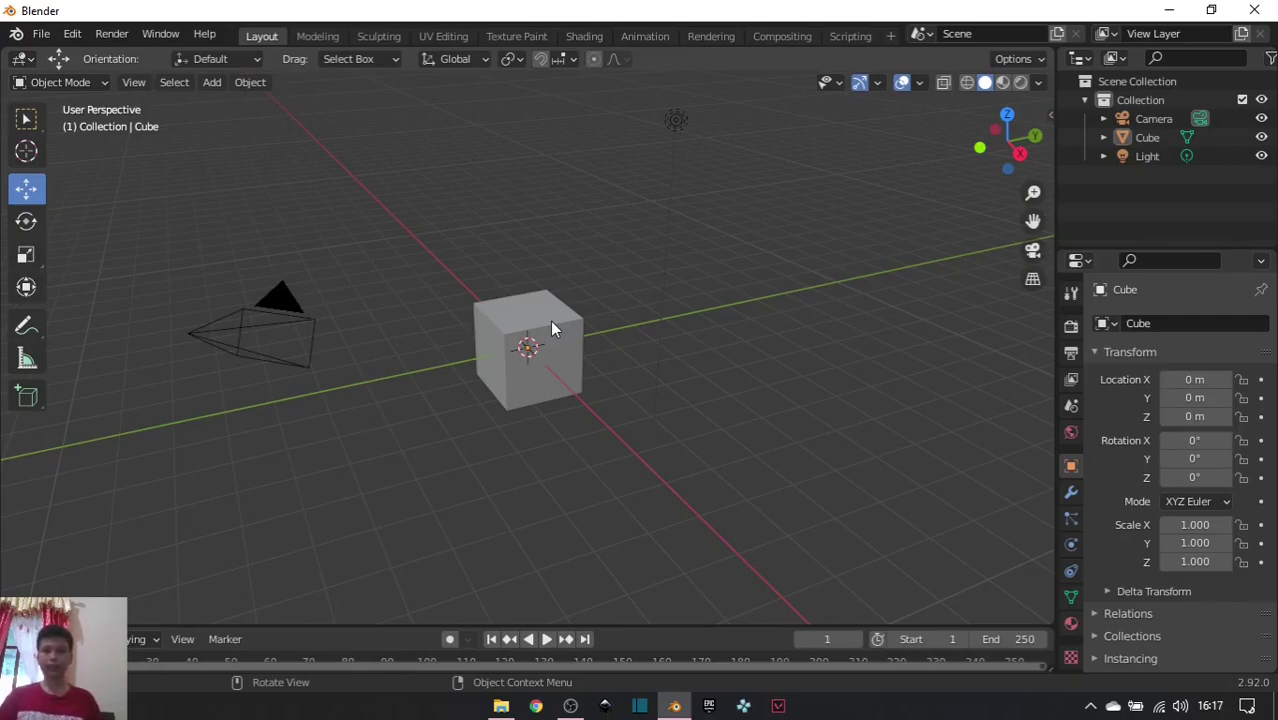
left_click(21, 155)
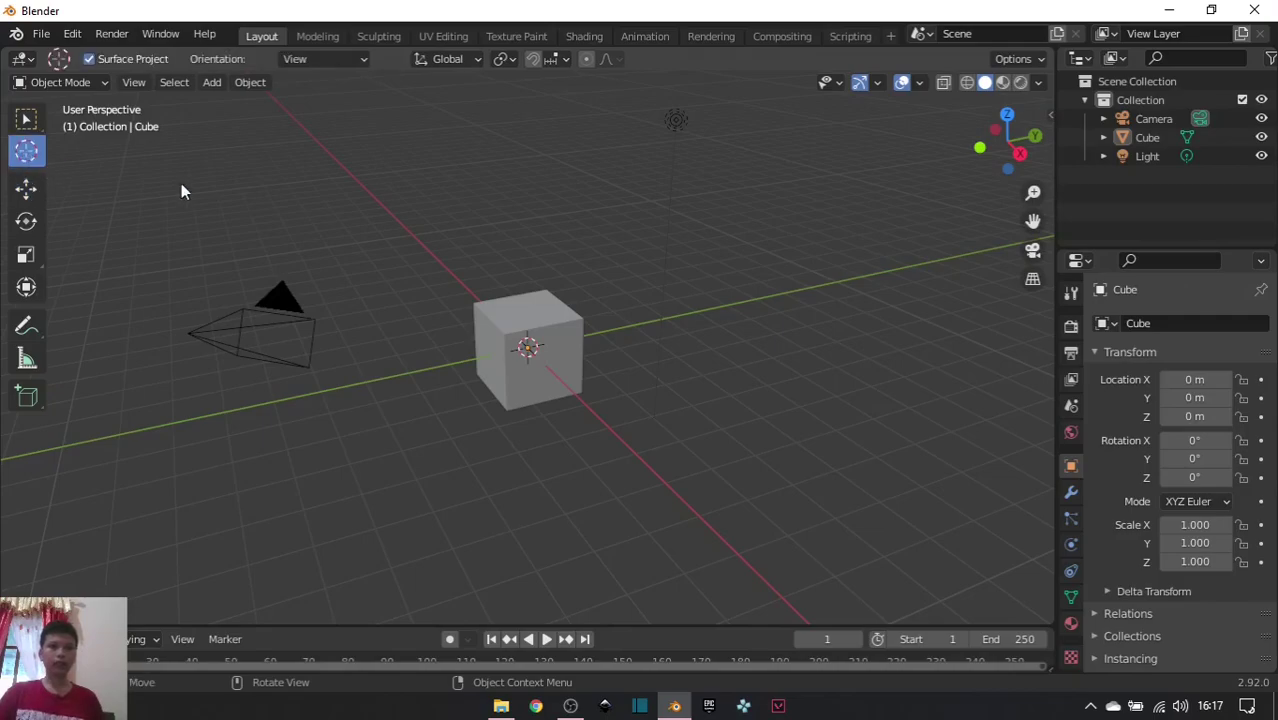
left_click(411, 229)
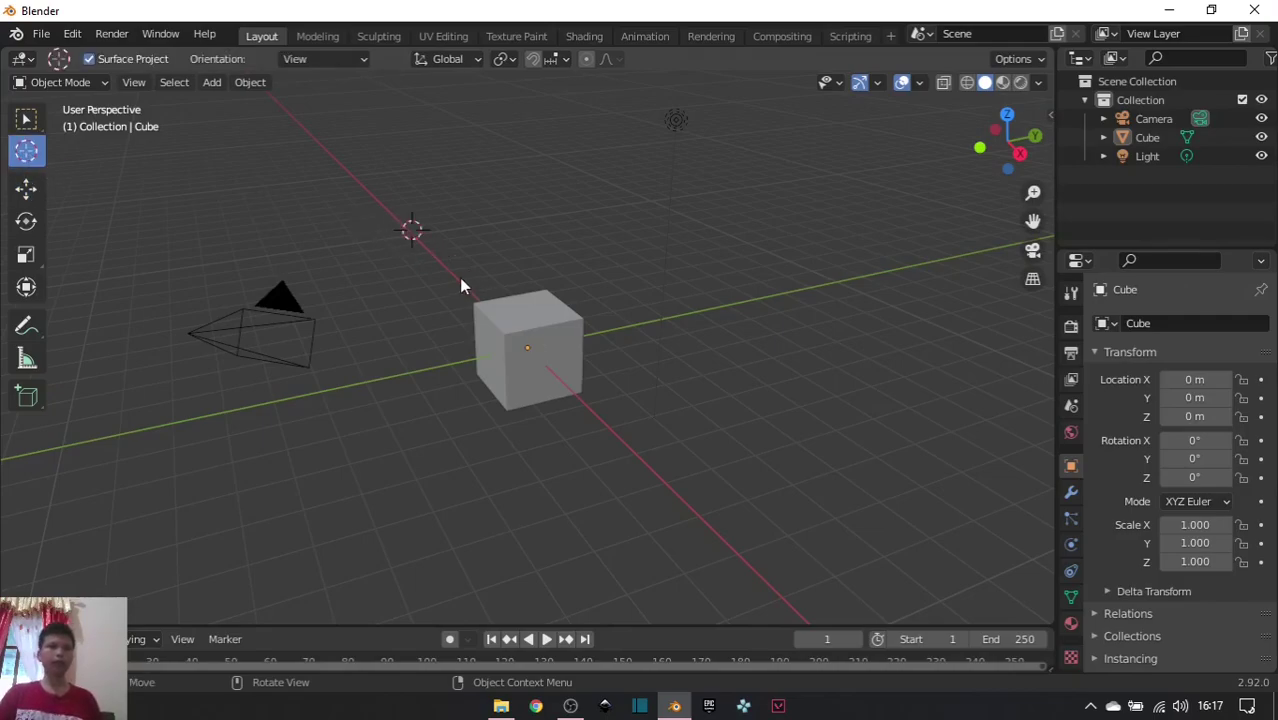
Add a cube mesh at the 3D cursor and undo the addition.
left_click(213, 86)
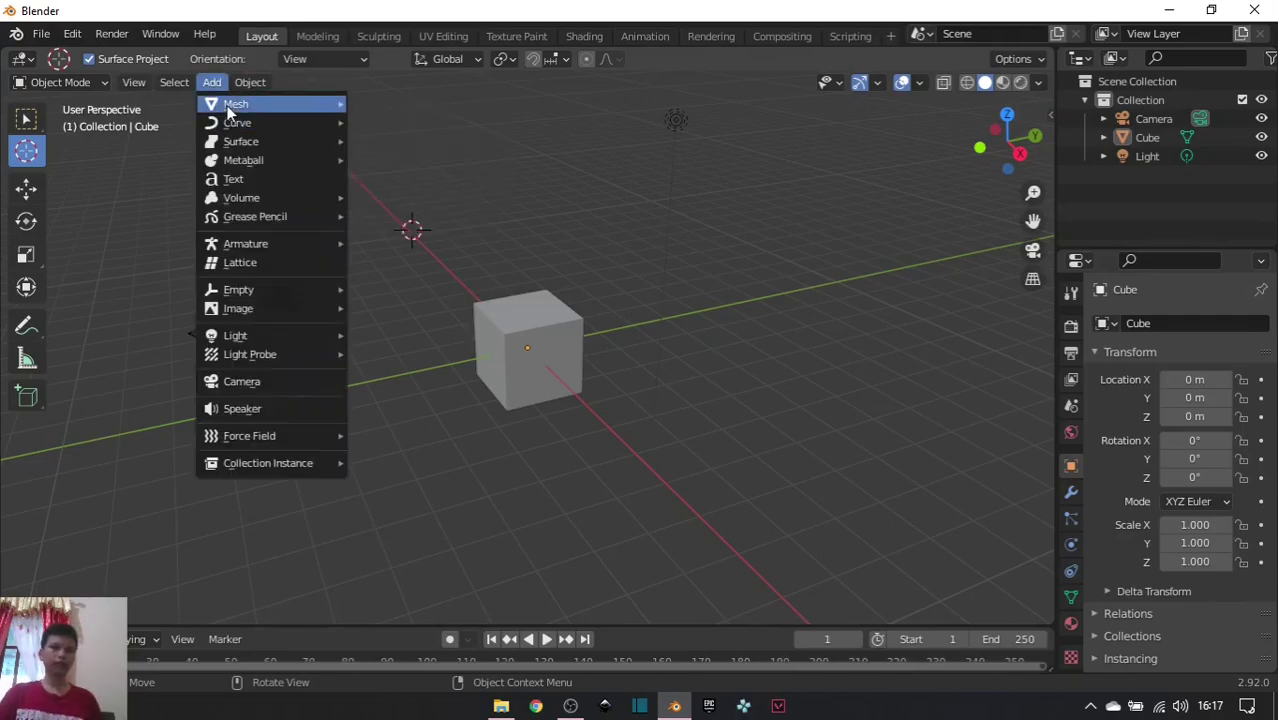
mouse_move(227, 105)
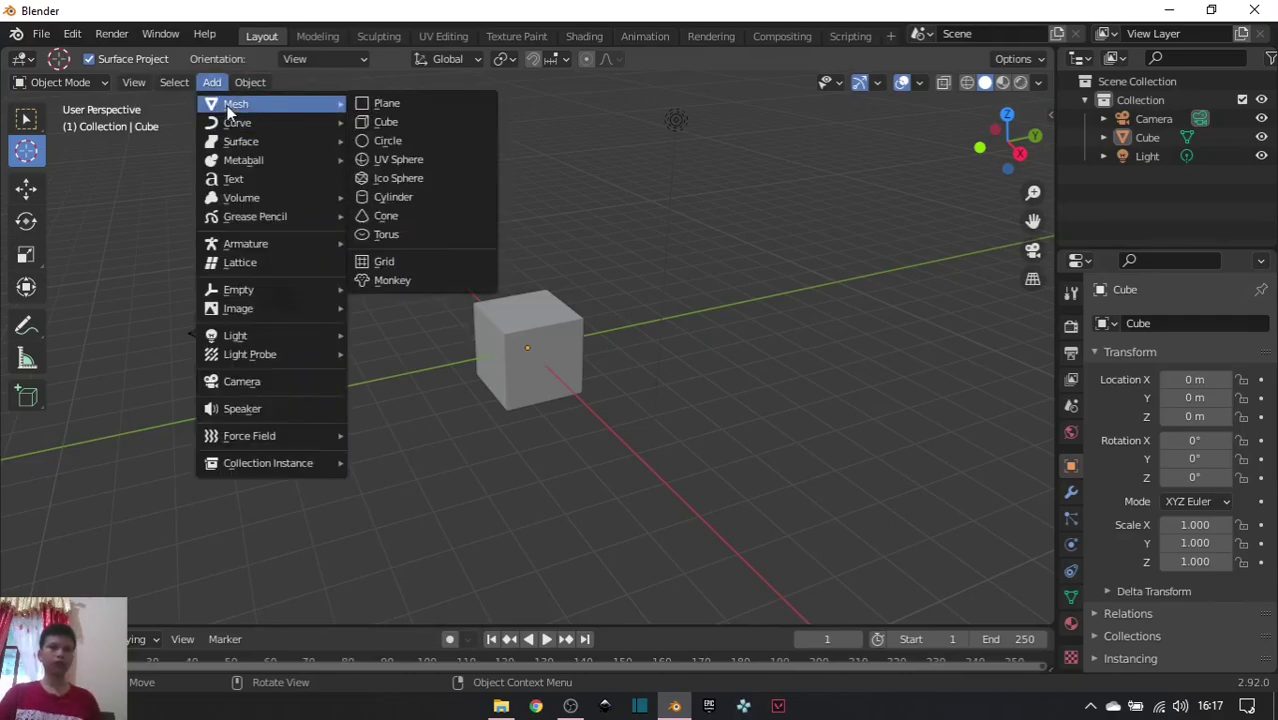
left_click(375, 122)
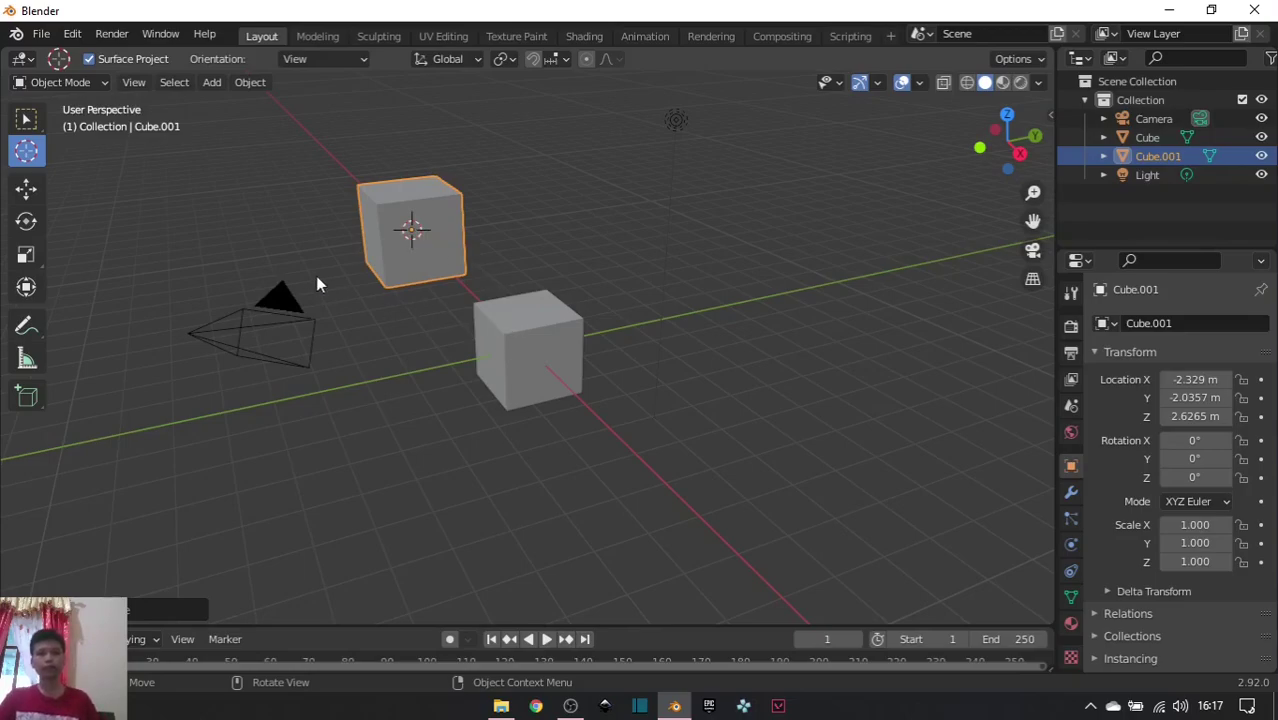
key("ctrl+z")
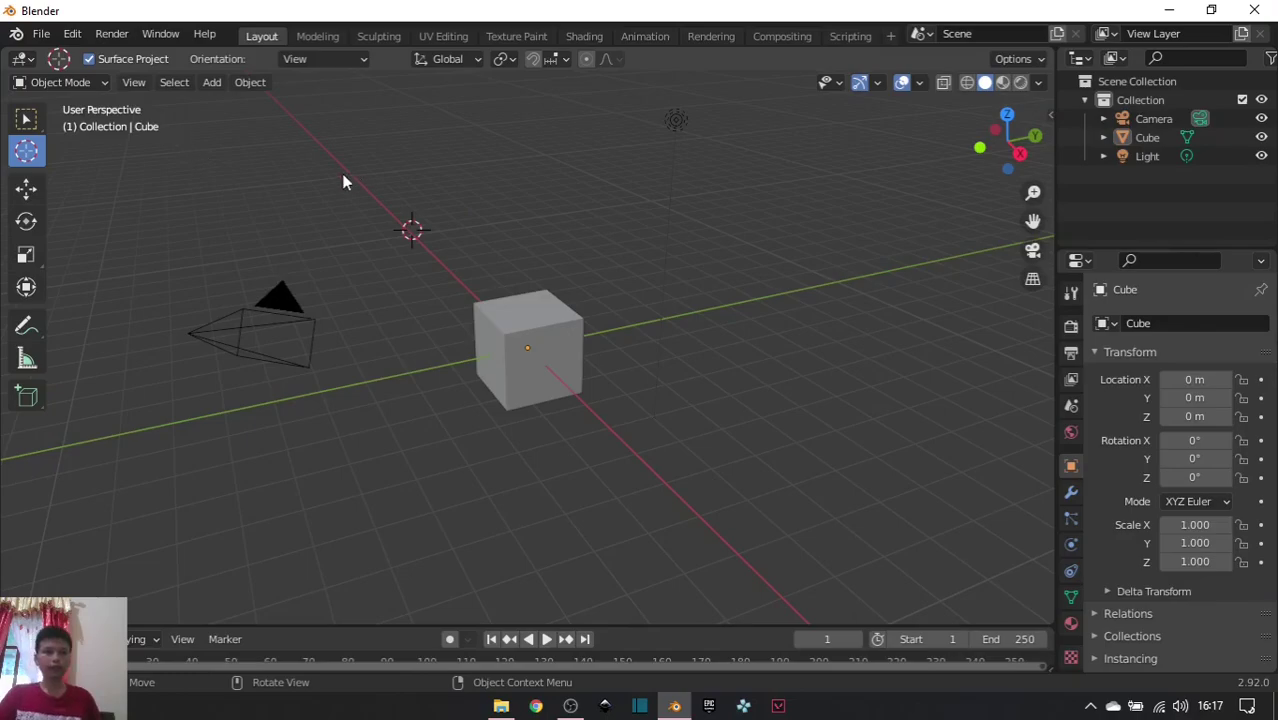
Reset the 3D cursor to the world origin with Center Cursor and Frame All.
left_click(137, 83)
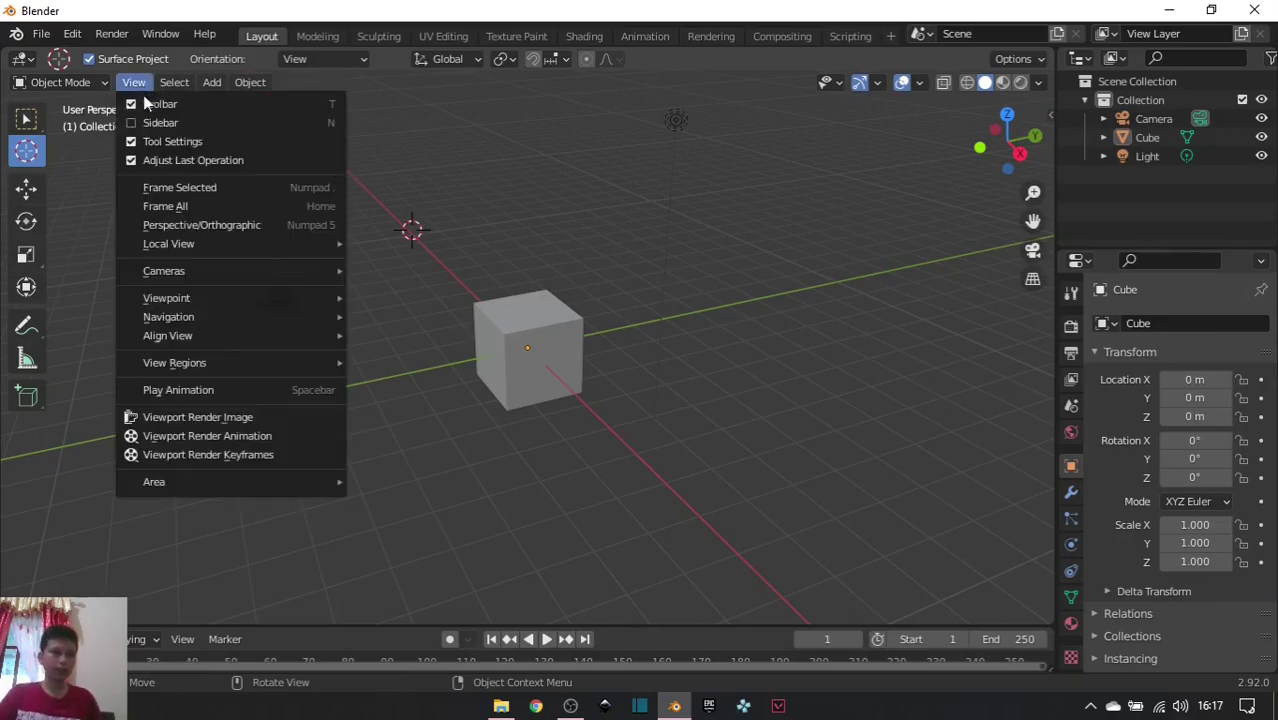
mouse_move(166, 298)
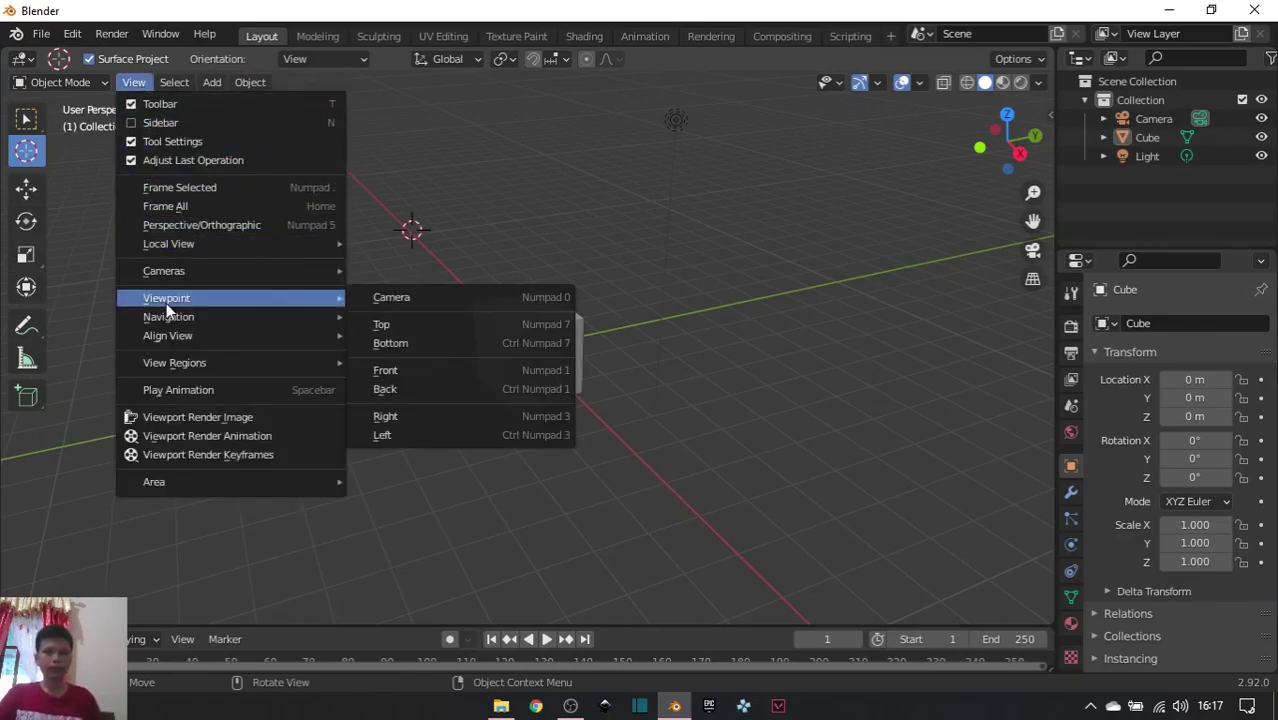
mouse_move(172, 322)
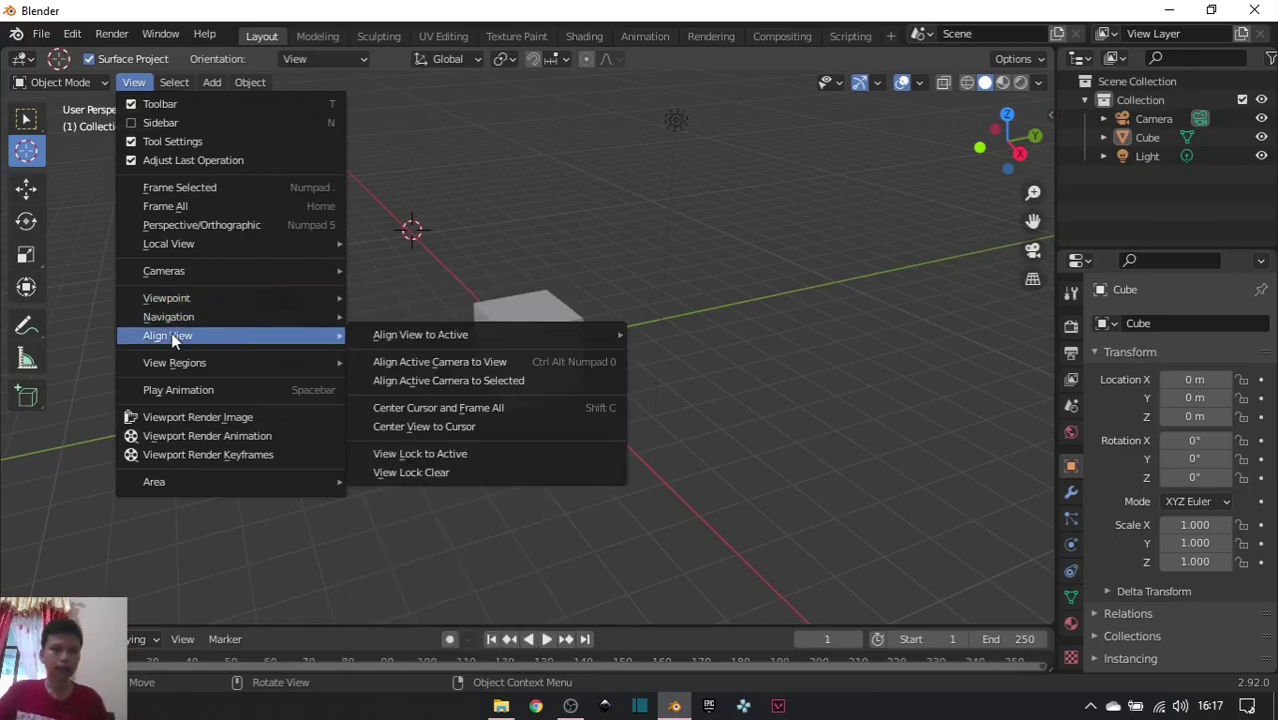
left_click(487, 408)
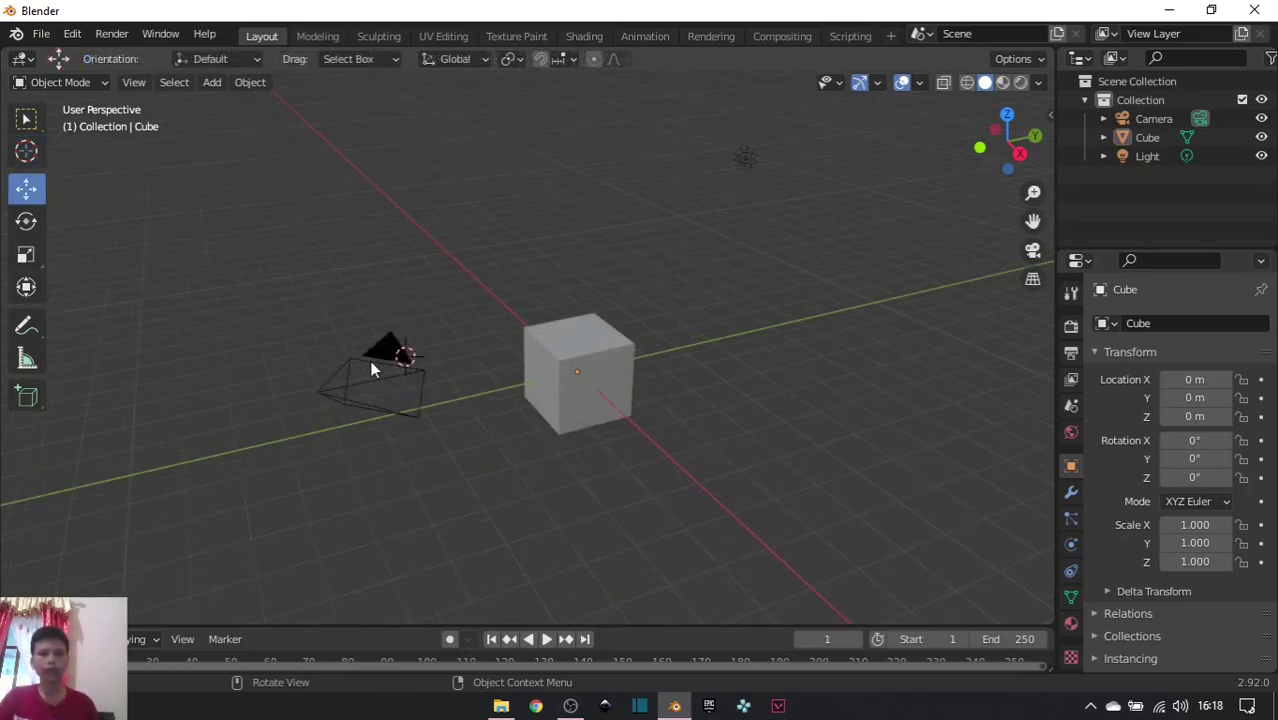
Select and deselect the camera, and return the 3D cursor from beside it to the origin with Center Cursor and Frame All.
left_click(362, 393)
left_click(457, 396)
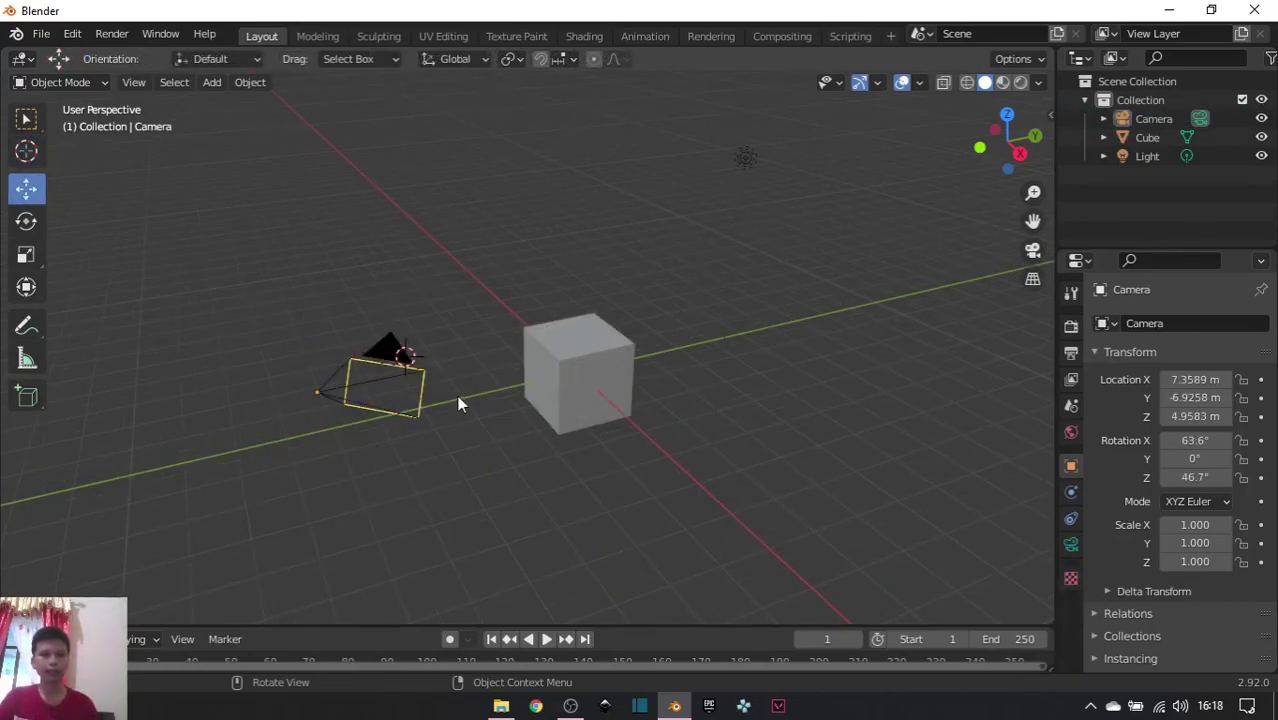
left_click(138, 82)
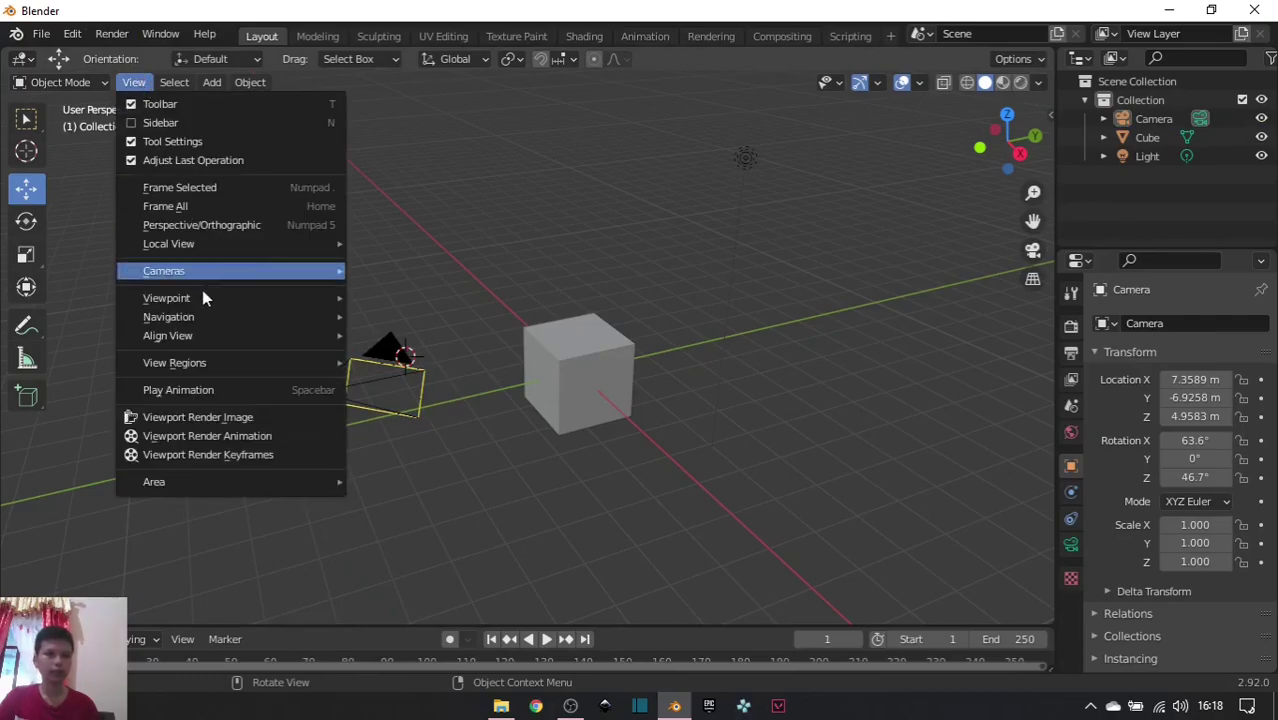
mouse_move(204, 336)
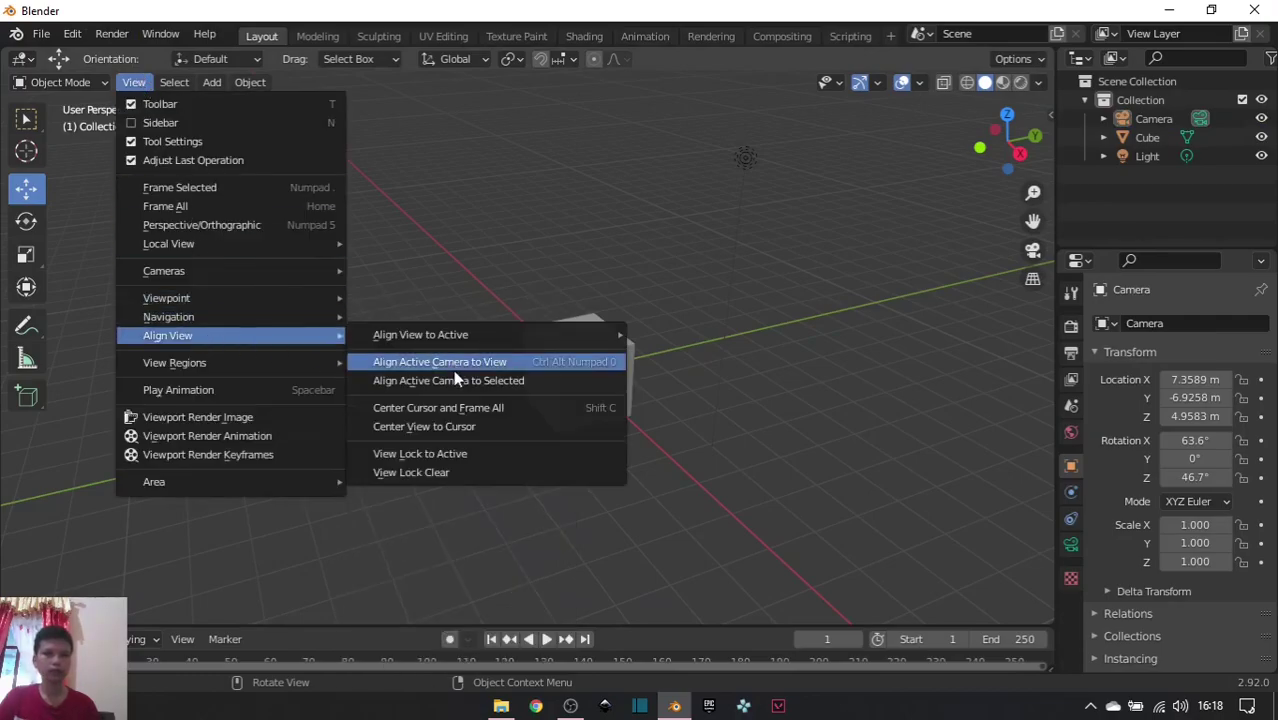
left_click(454, 414)
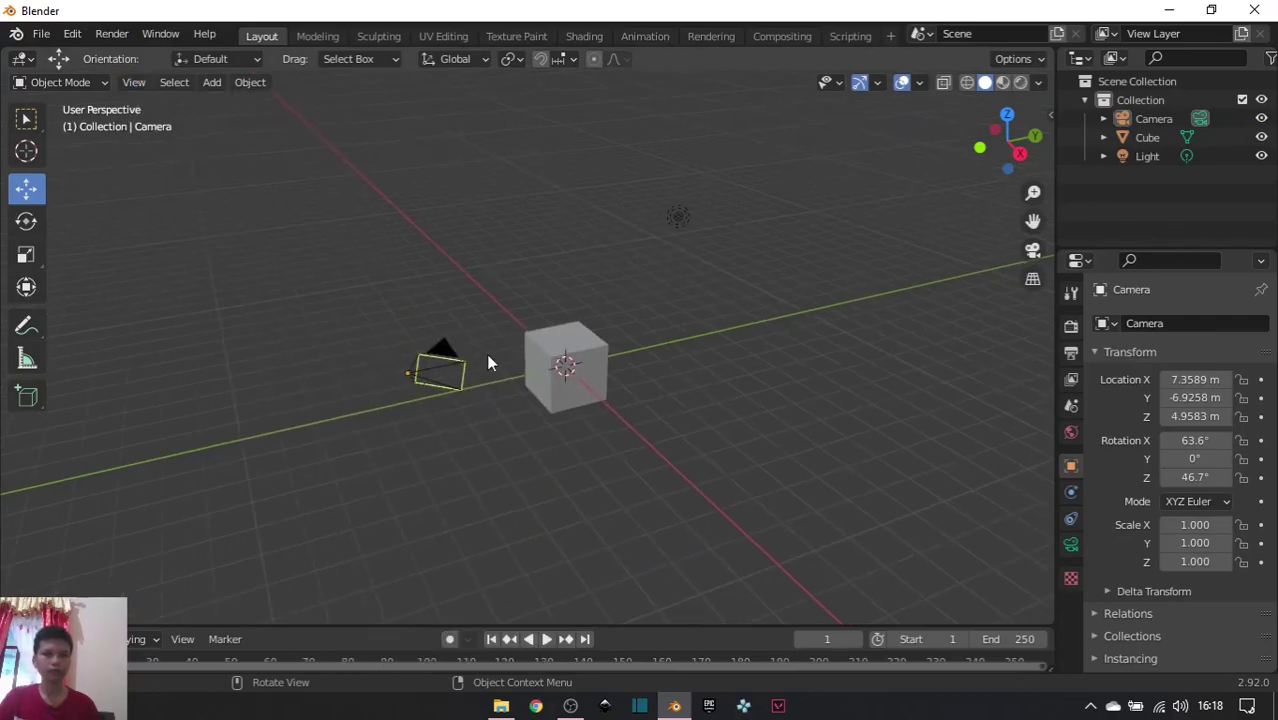
scroll(486, 353, "up", 2)
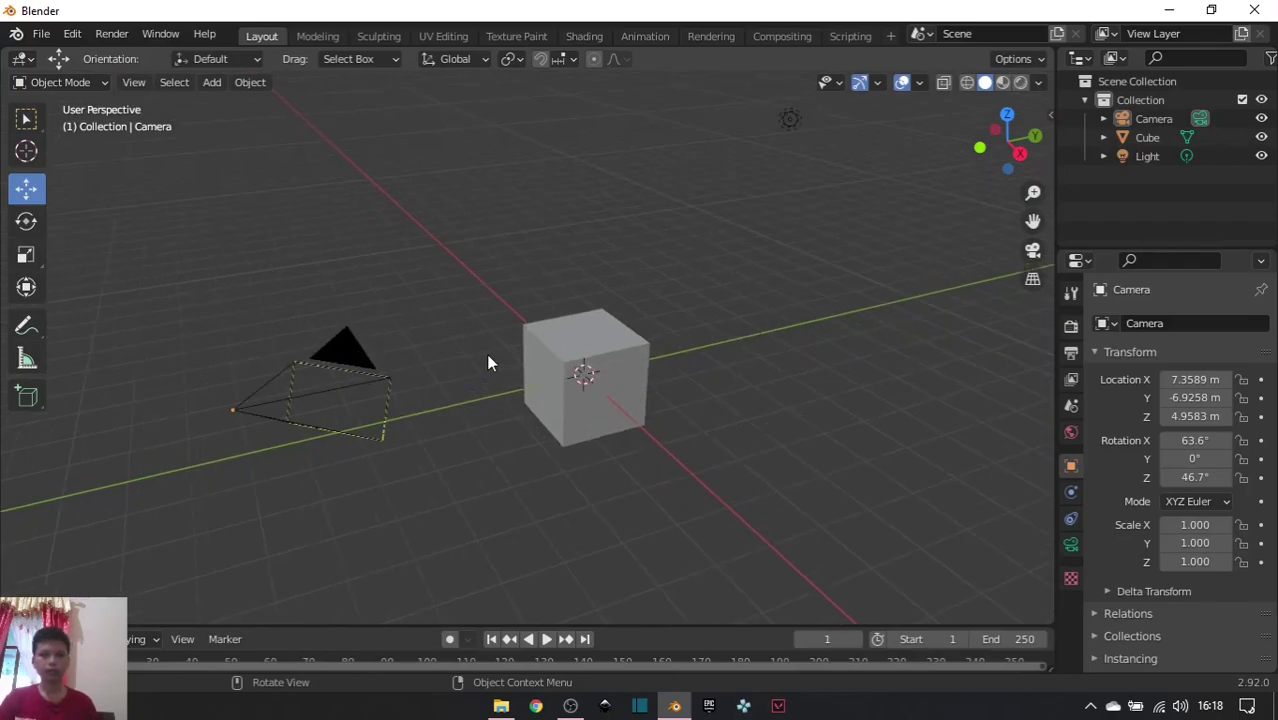
Select the camera, look at the cube through the camera view and return to the user perspective.
left_click(333, 357)
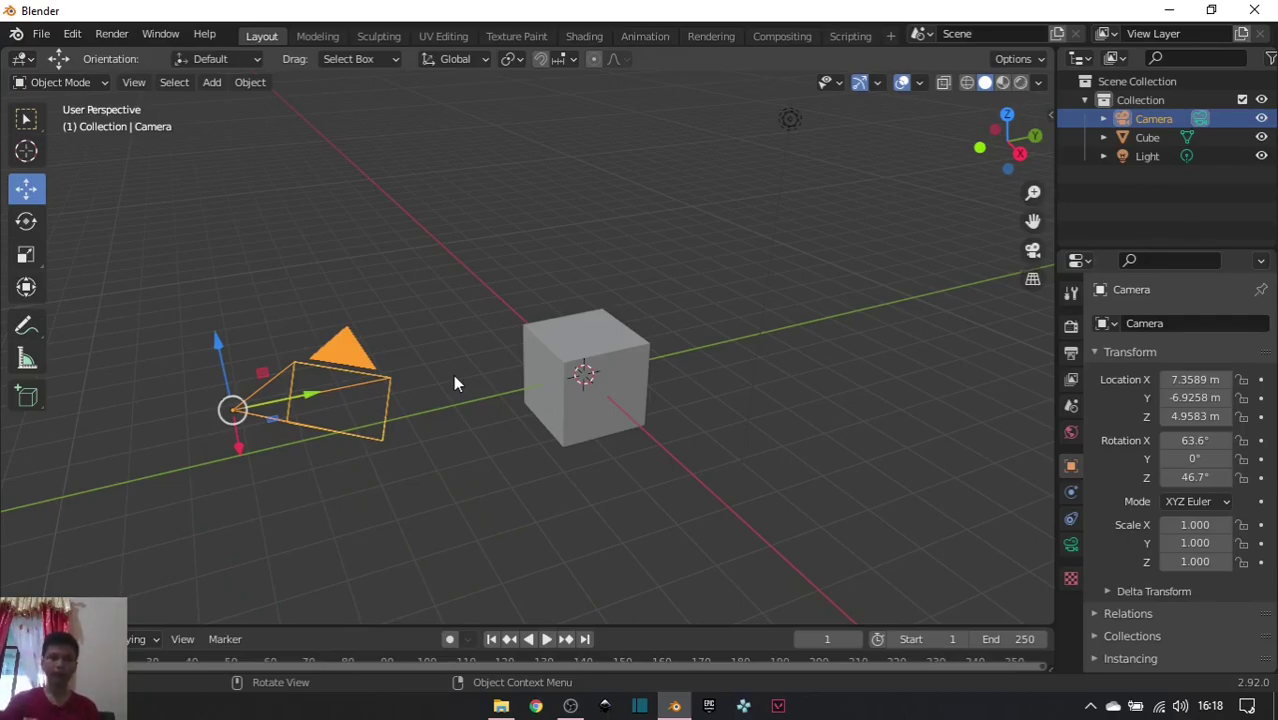
key("KP_0")
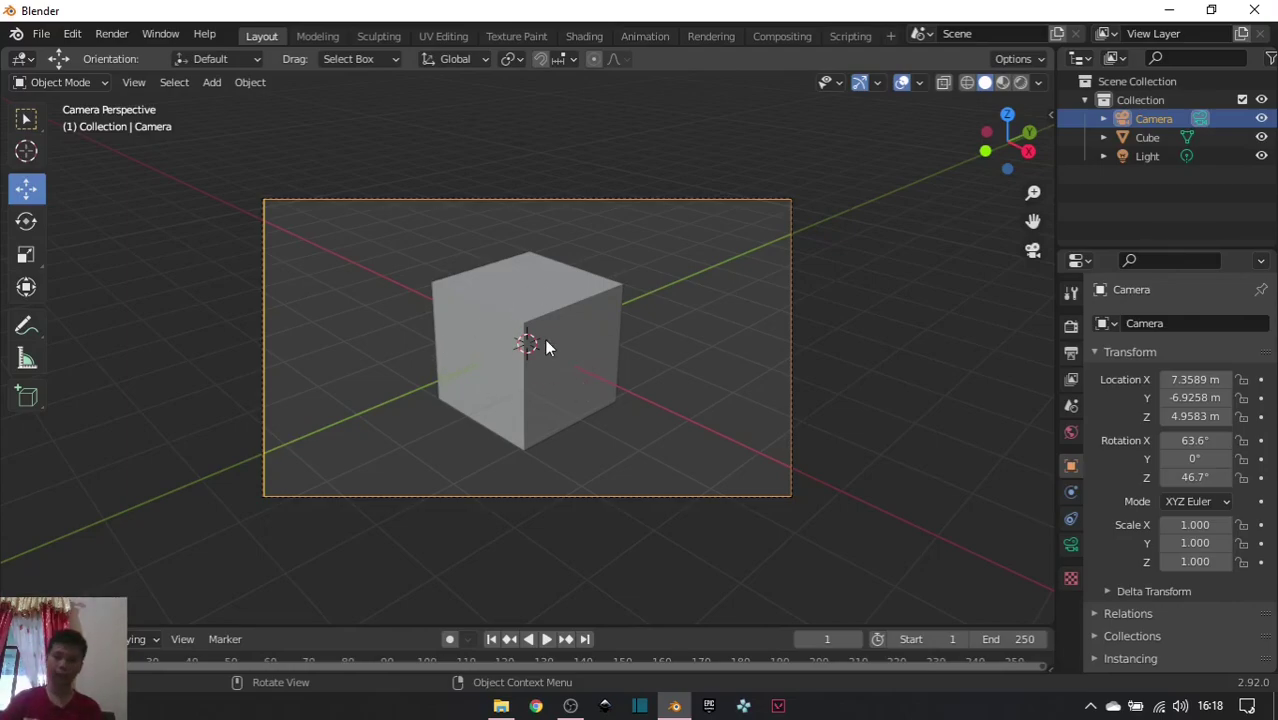
key("KP_0")
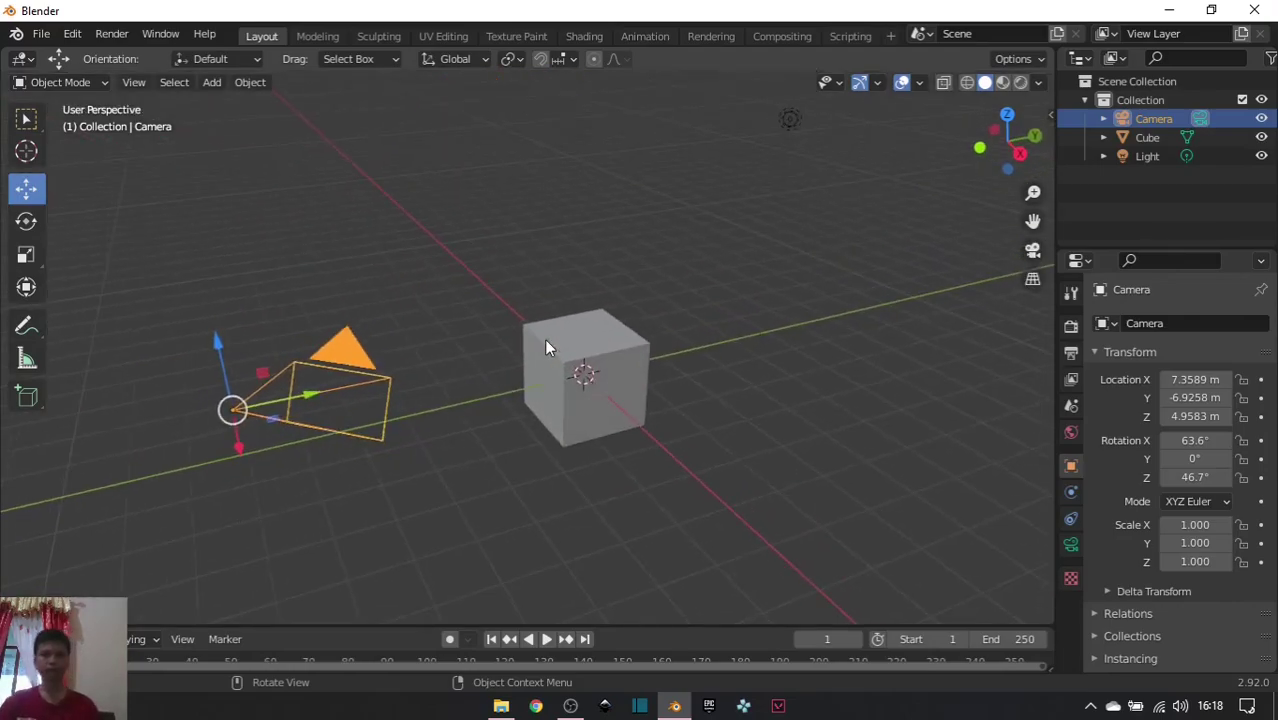
Select the light above the cube and clear the selection.
left_click(727, 138)
left_click(796, 115)
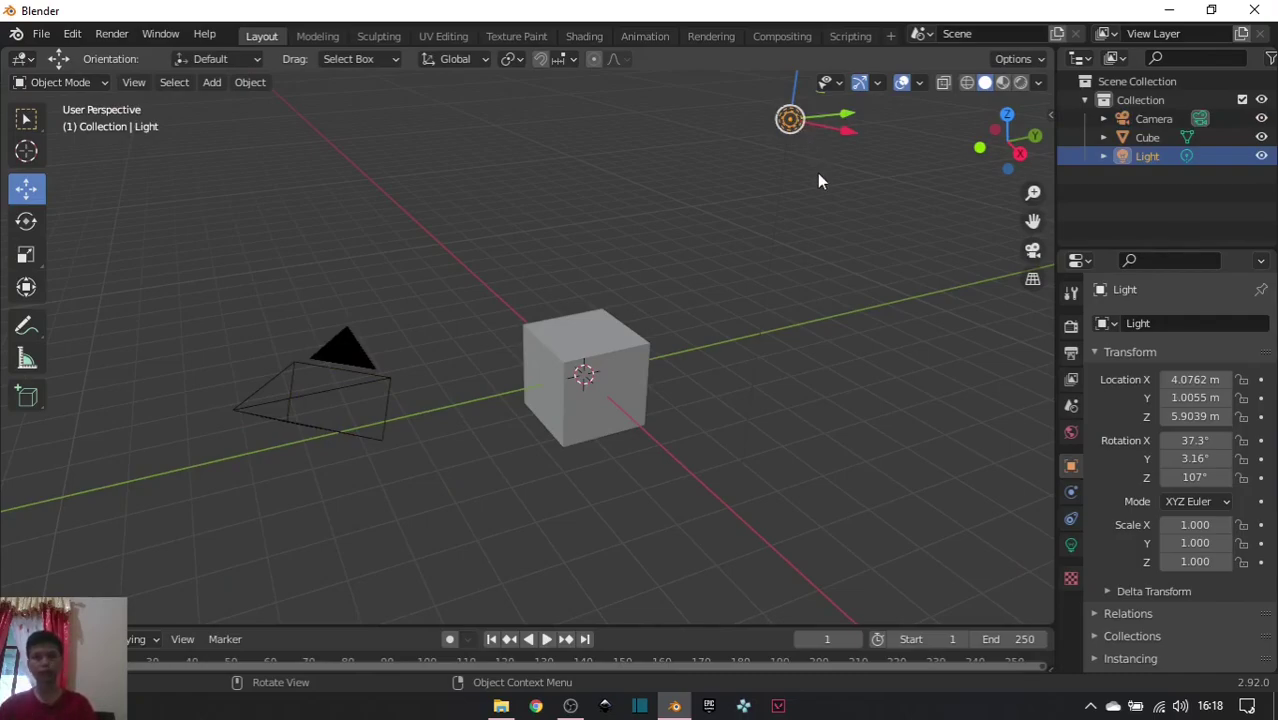
left_click(819, 178)
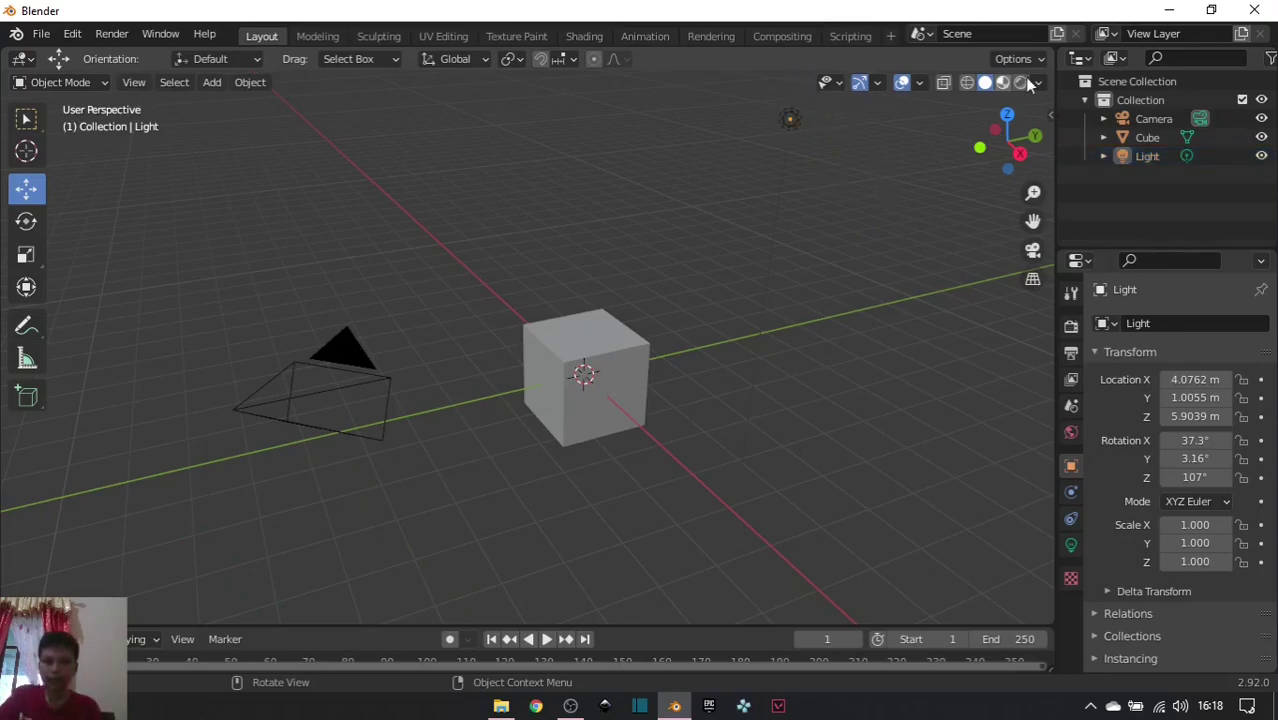
Turn off the Floor grid in the viewport overlays and turn it back on.
left_click(919, 84)
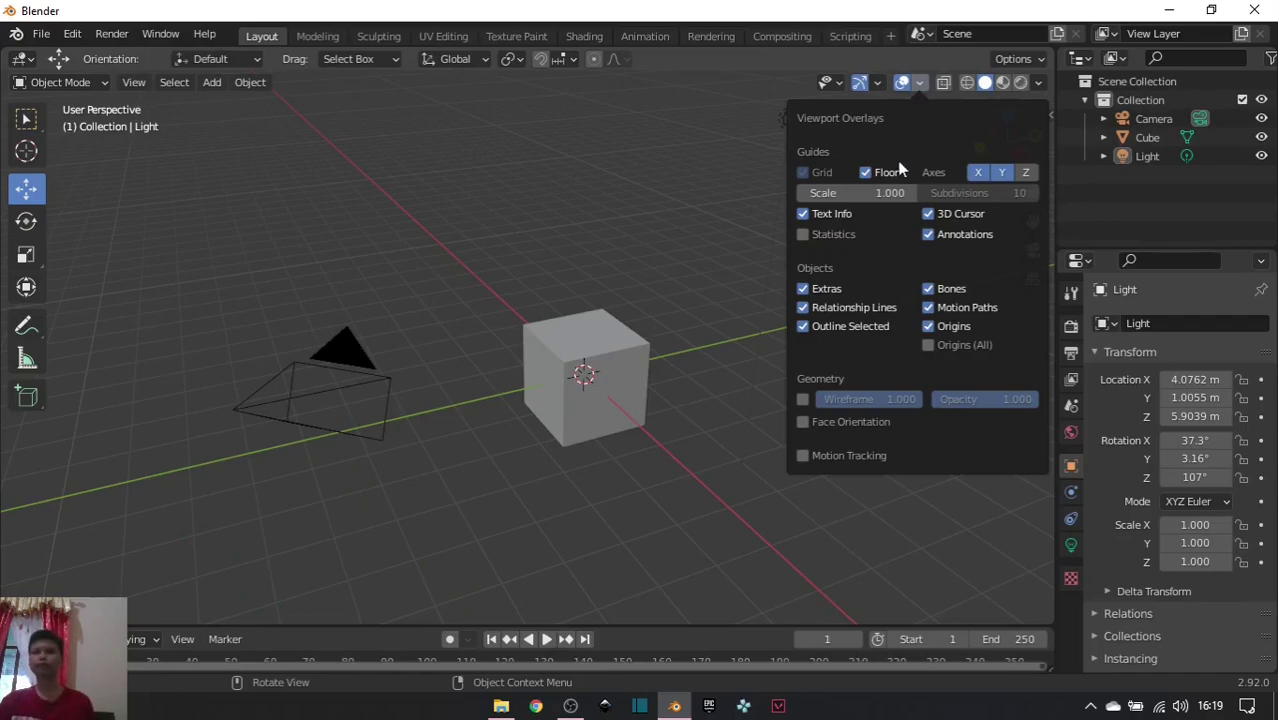
left_click(866, 173)
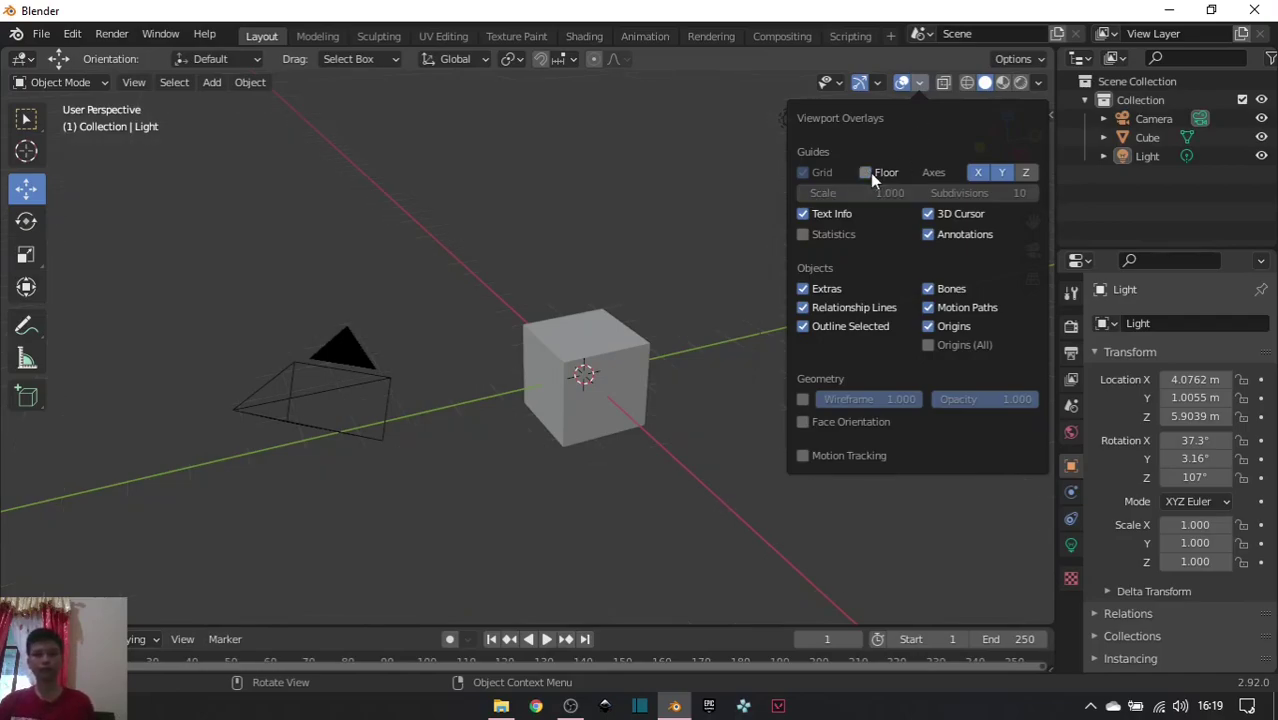
left_click(919, 86)
left_click(866, 173)
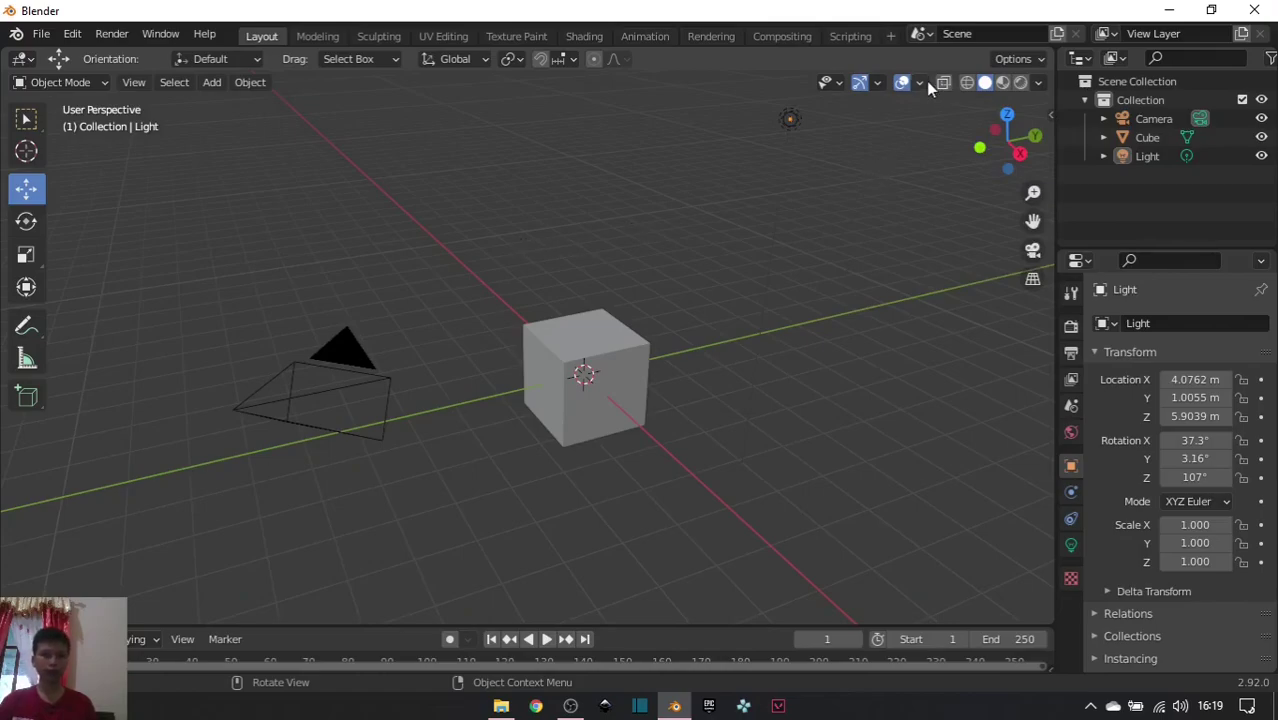
Turn off the Extras overlay for the camera and light, and turn it back on.
left_click(920, 82)
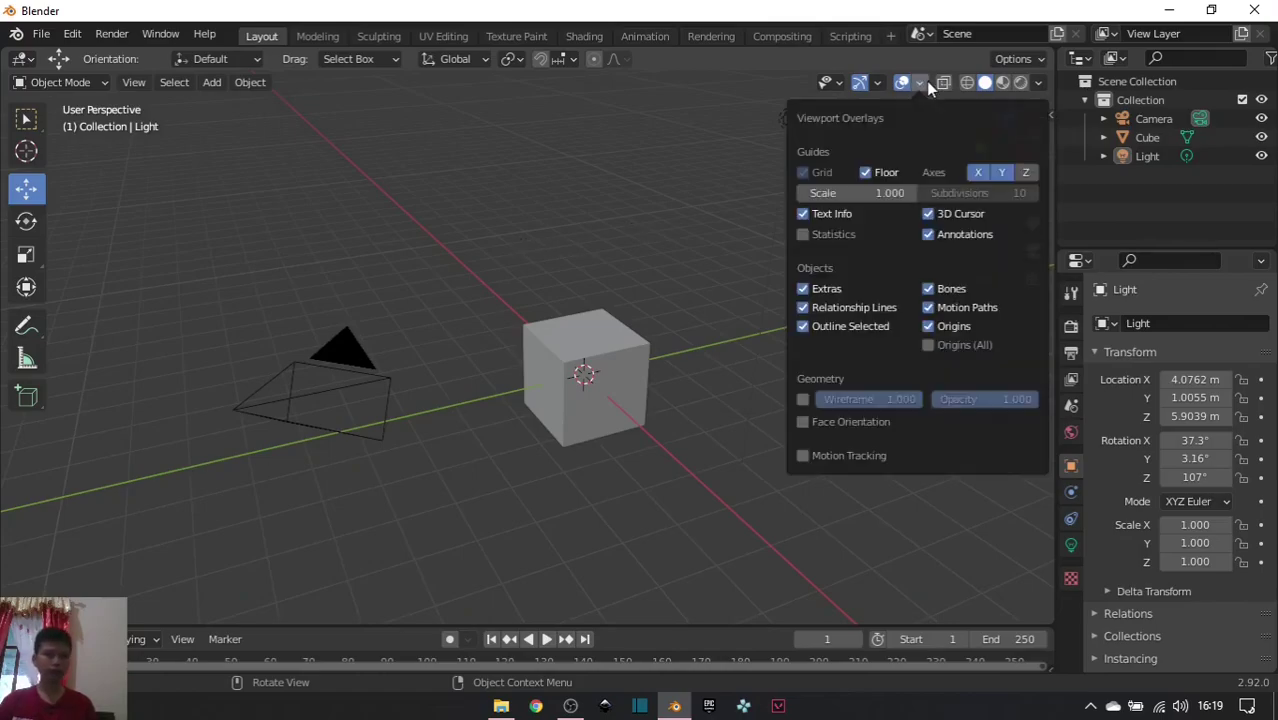
left_click(802, 289)
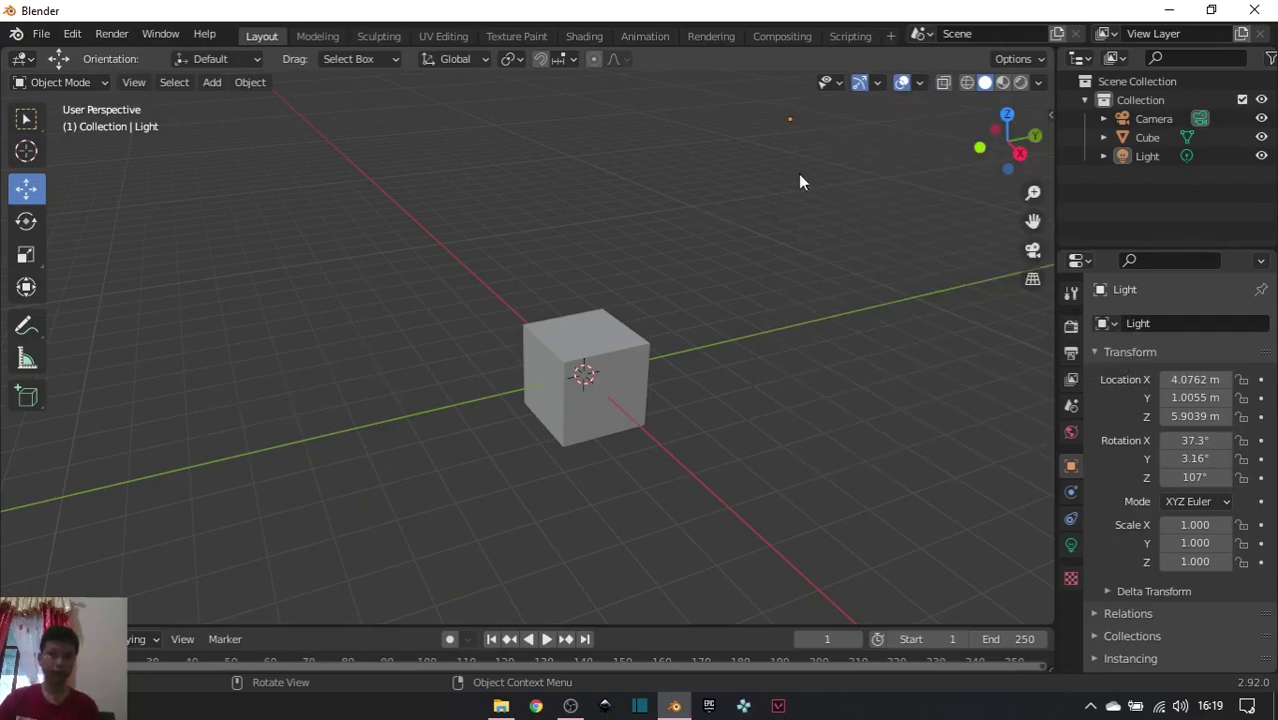
left_click(919, 82)
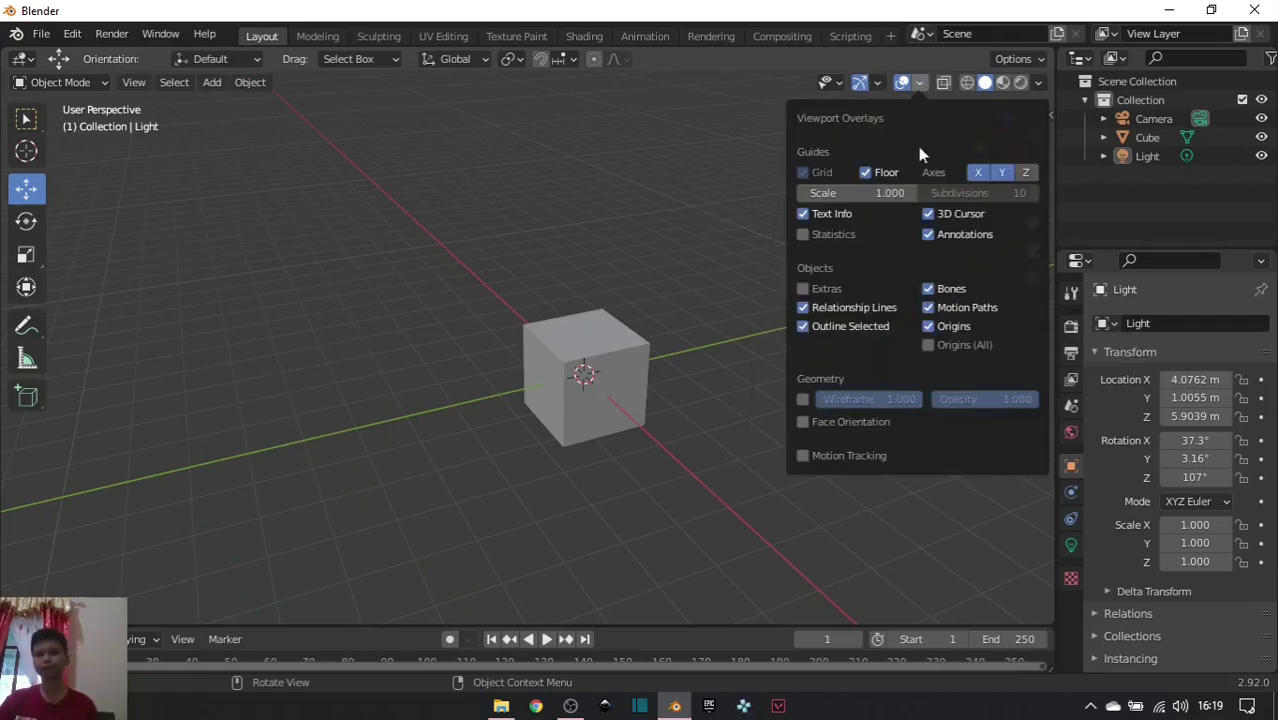
left_click(802, 289)
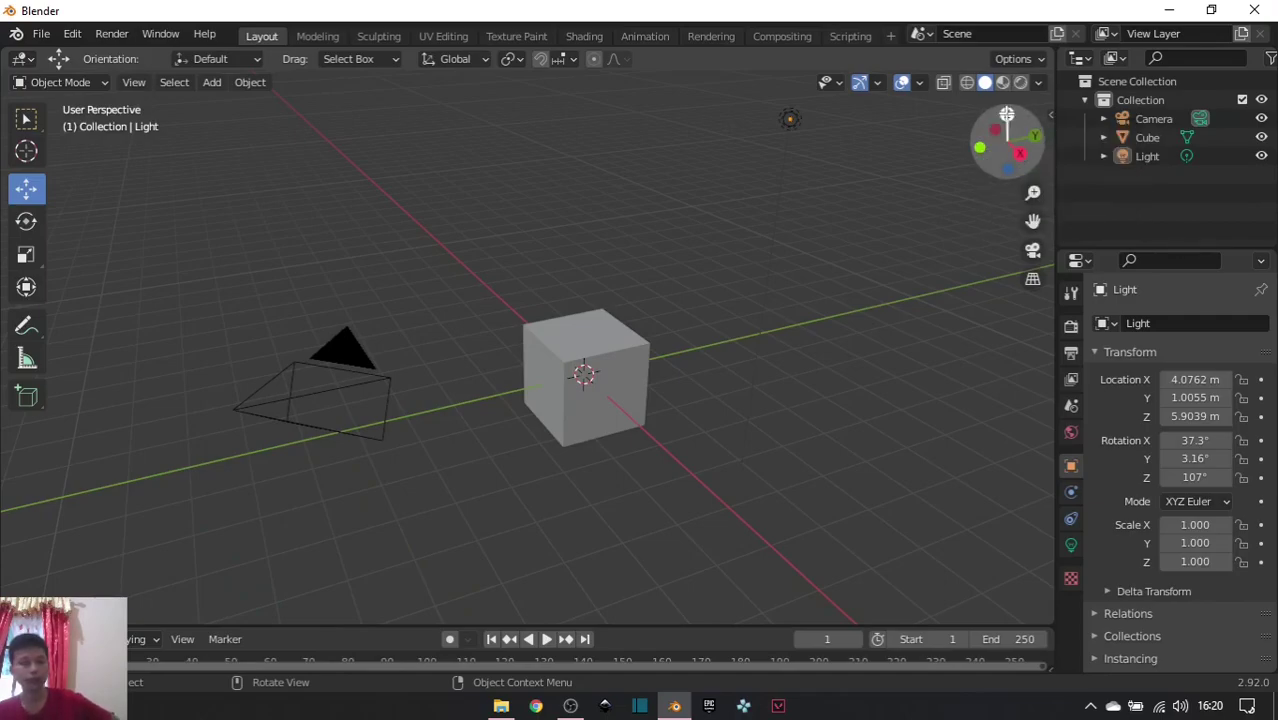
Orbit around the cube and zoom in and out repeatedly to examine it from near and far.
mouse_move(1024, 141)
left_mouse_down()
mouse_move(998, 150)
mouse_move(1008, 132)
mouse_move(992, 145)
mouse_move(1004, 152)
mouse_move(1006, 140)
left_mouse_up()
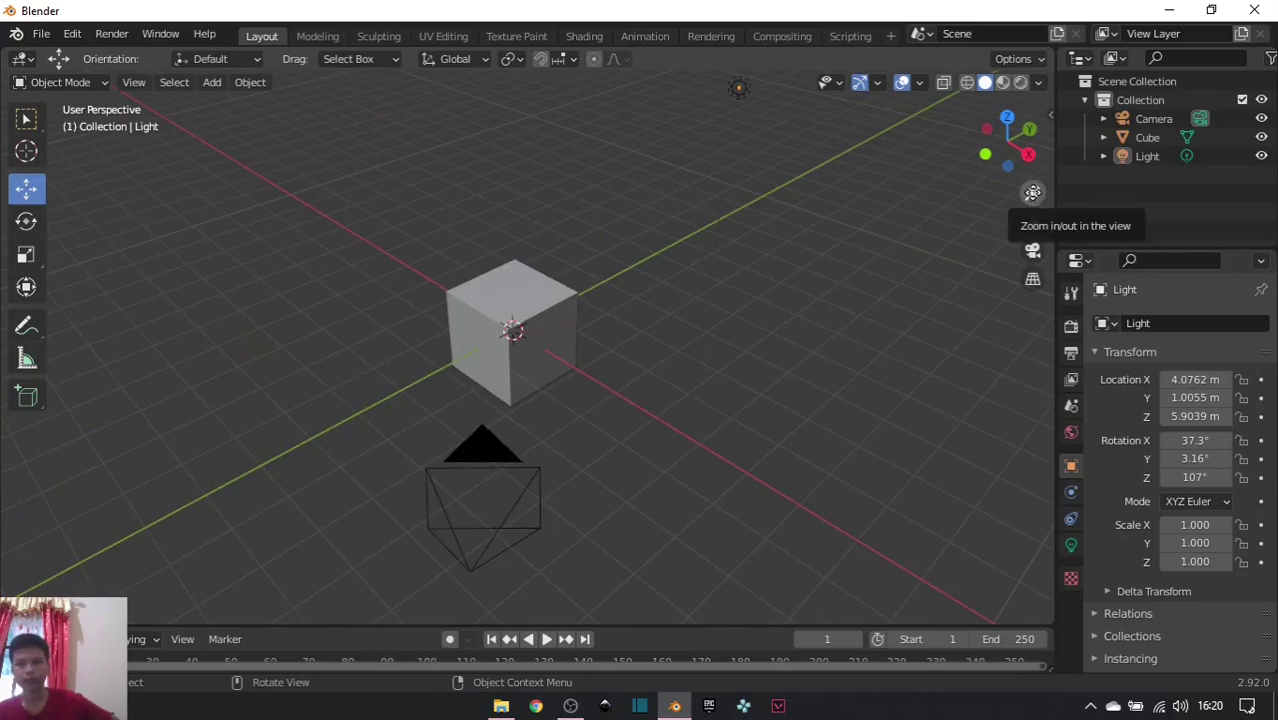
left_click_drag(1032, 192, 1032, 192)
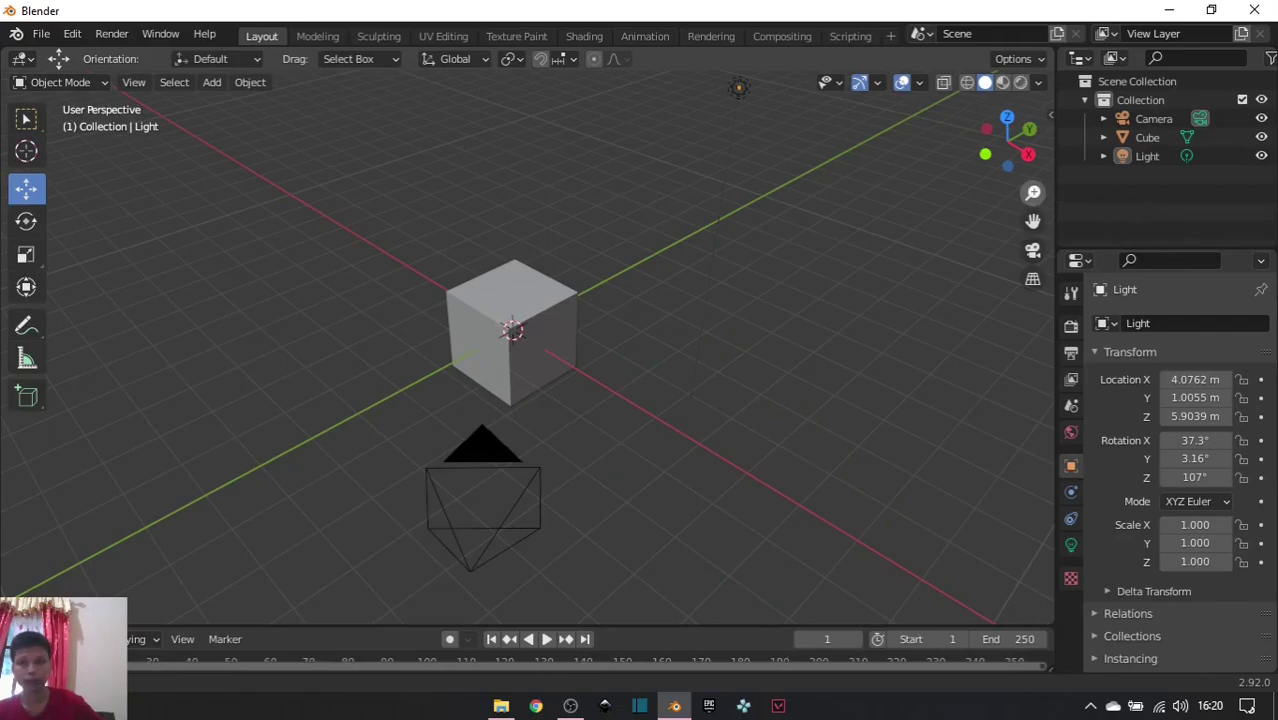
scroll(527, 340, "down", 8)
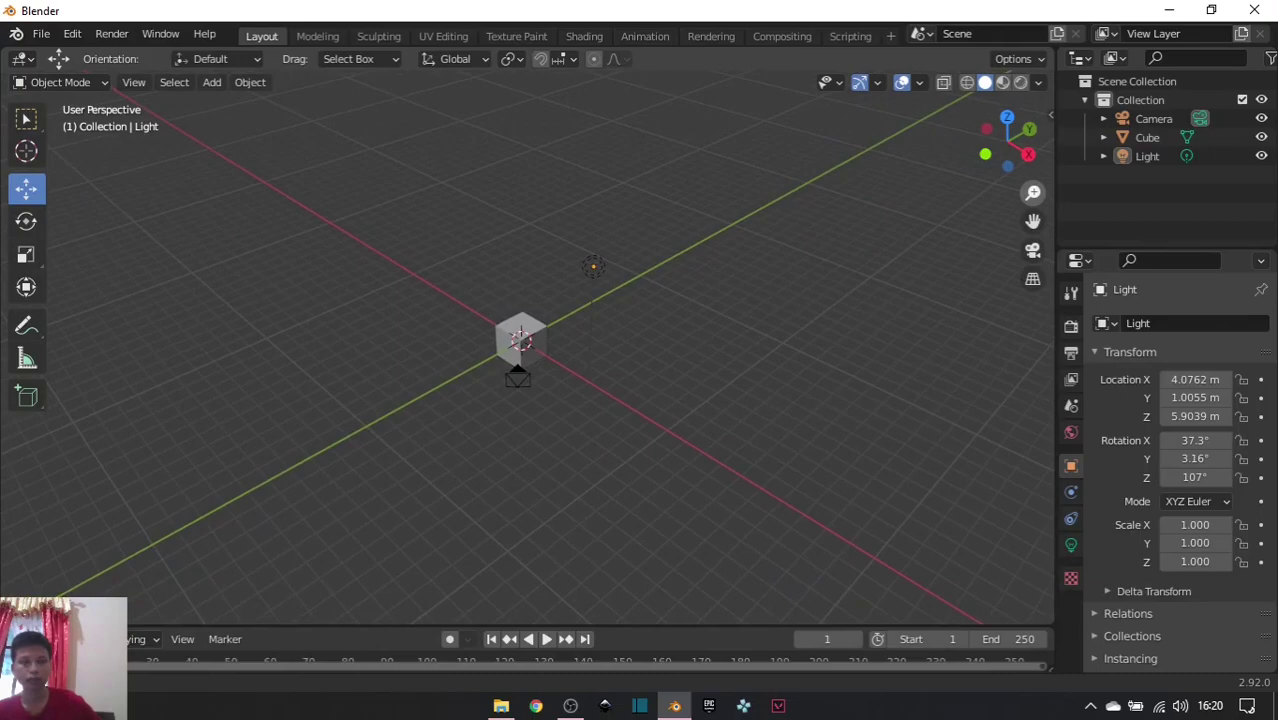
scroll(527, 340, "up", 8)
scroll(527, 340, "down", 6)
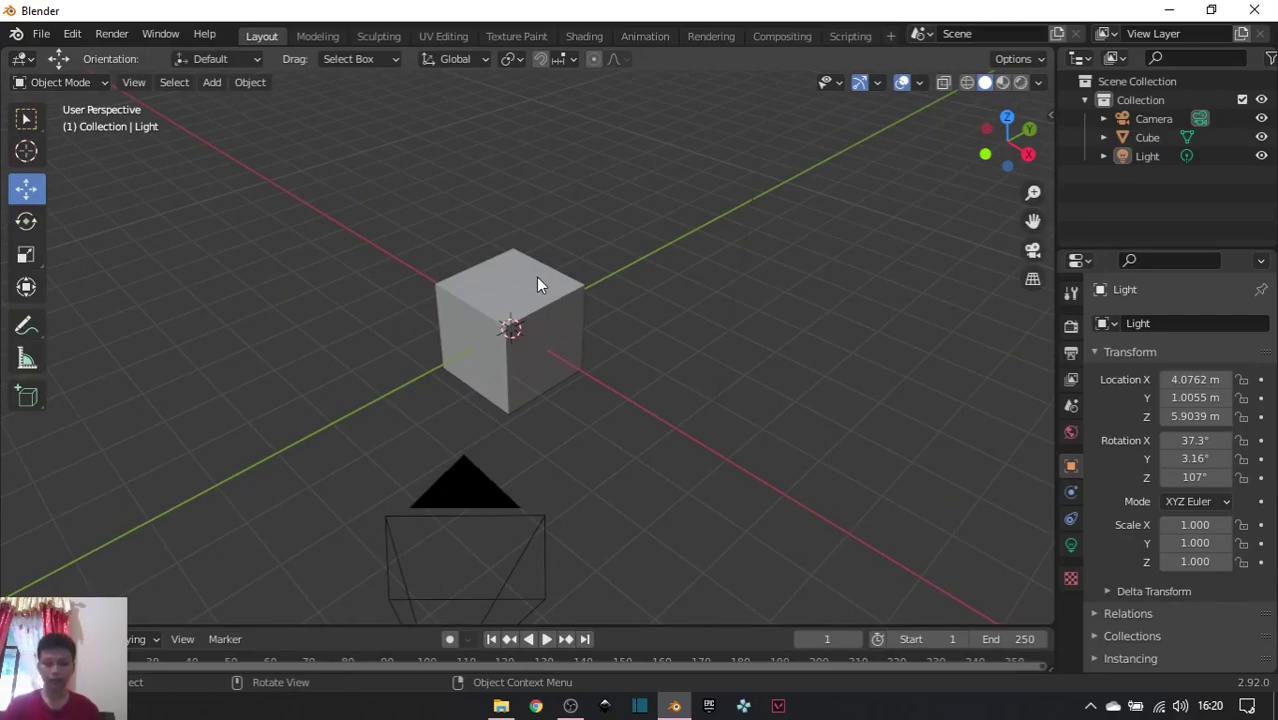
scroll(536, 277, "down", 2)
scroll(536, 277, "up", 4)
scroll(536, 277, "down", 1)
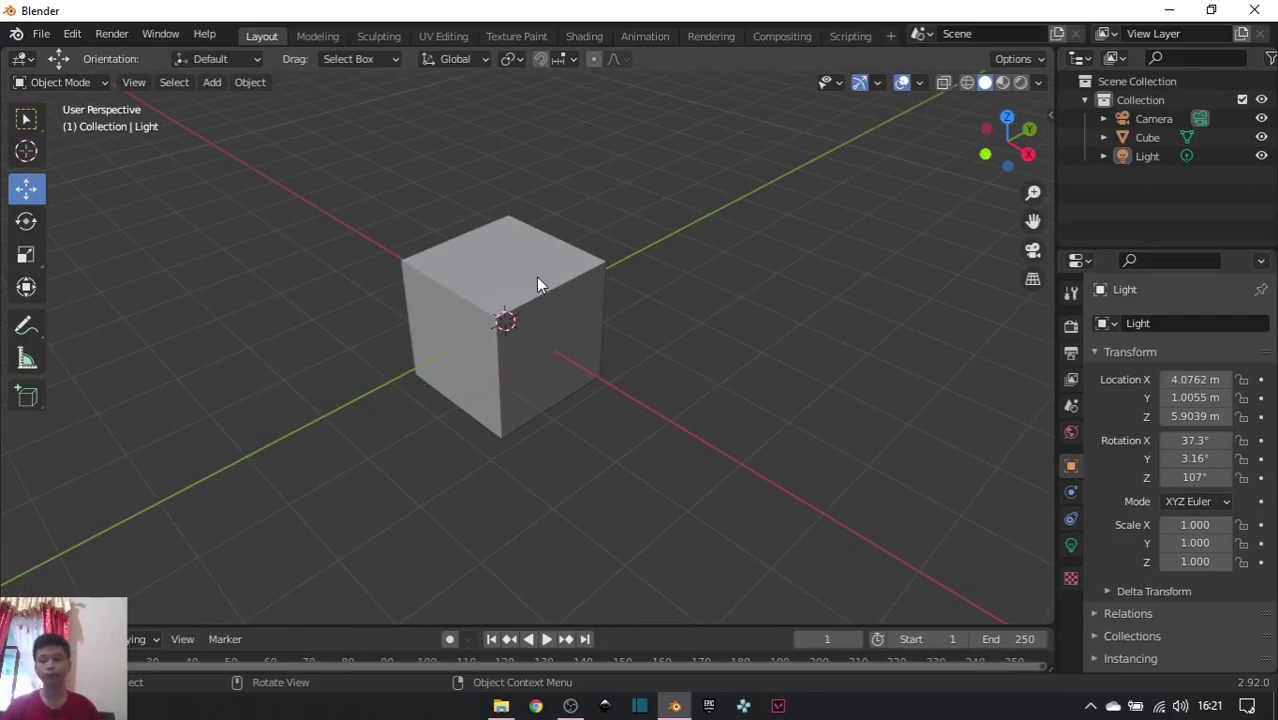
scroll(538, 278, "down", 3)
scroll(538, 278, "up", 4)
scroll(537, 280, "down", 3)
scroll(537, 280, "up", 4)
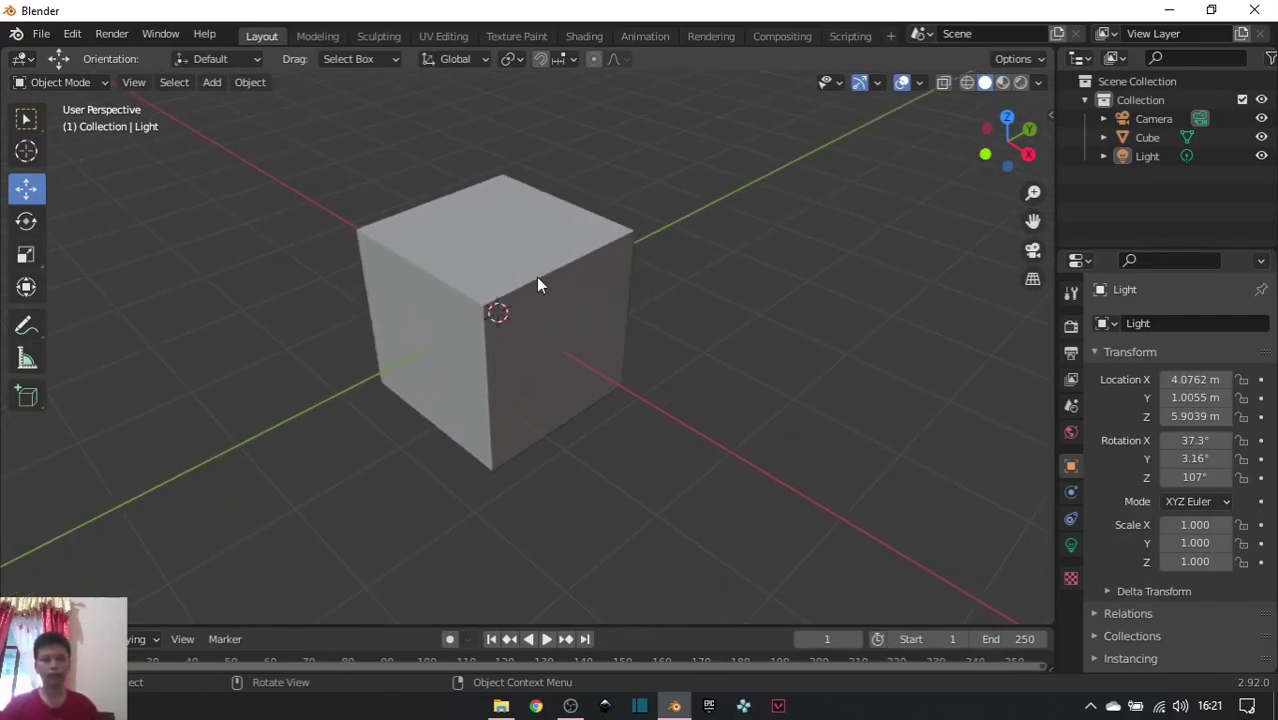
scroll(538, 278, "down", 4)
scroll(538, 278, "up", 4)
scroll(538, 278, "down", 4)
scroll(537, 284, "up", 4)
scroll(537, 284, "down", 5)
scroll(537, 284, "up", 5)
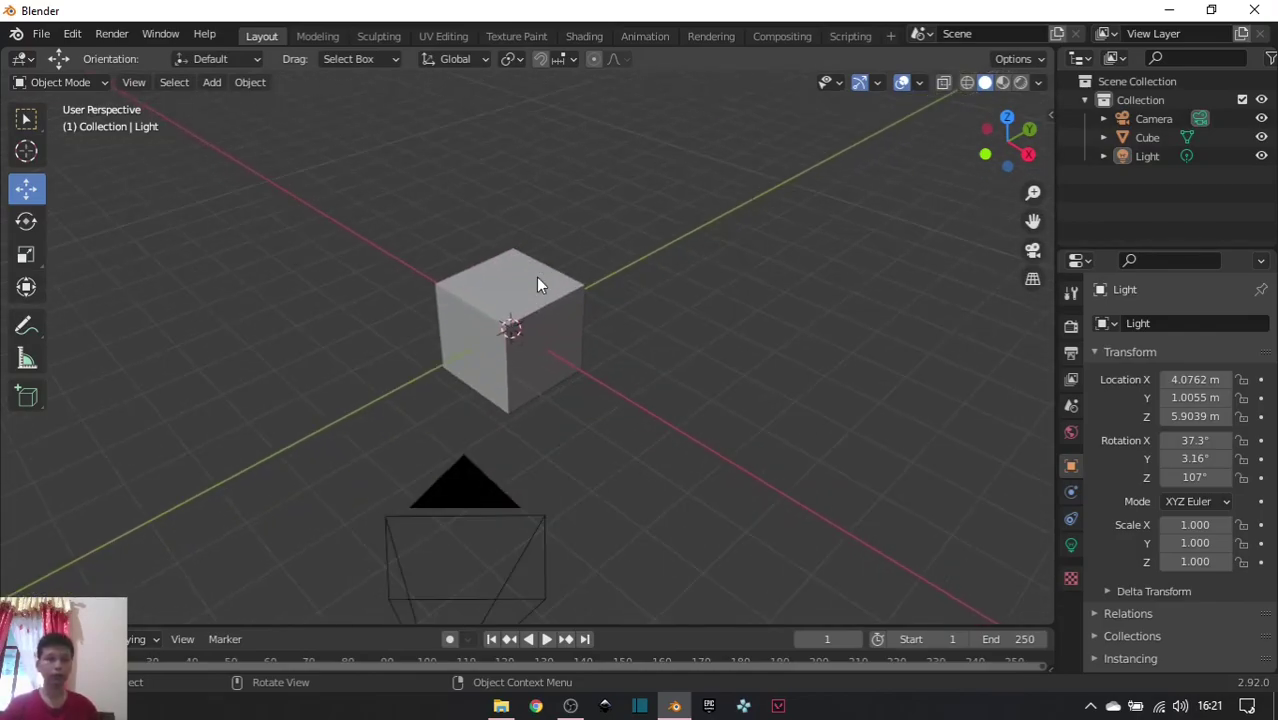
Pan the view slightly around the cube, look through the camera, and return to the user perspective.
scroll(537, 284, "up", 2)
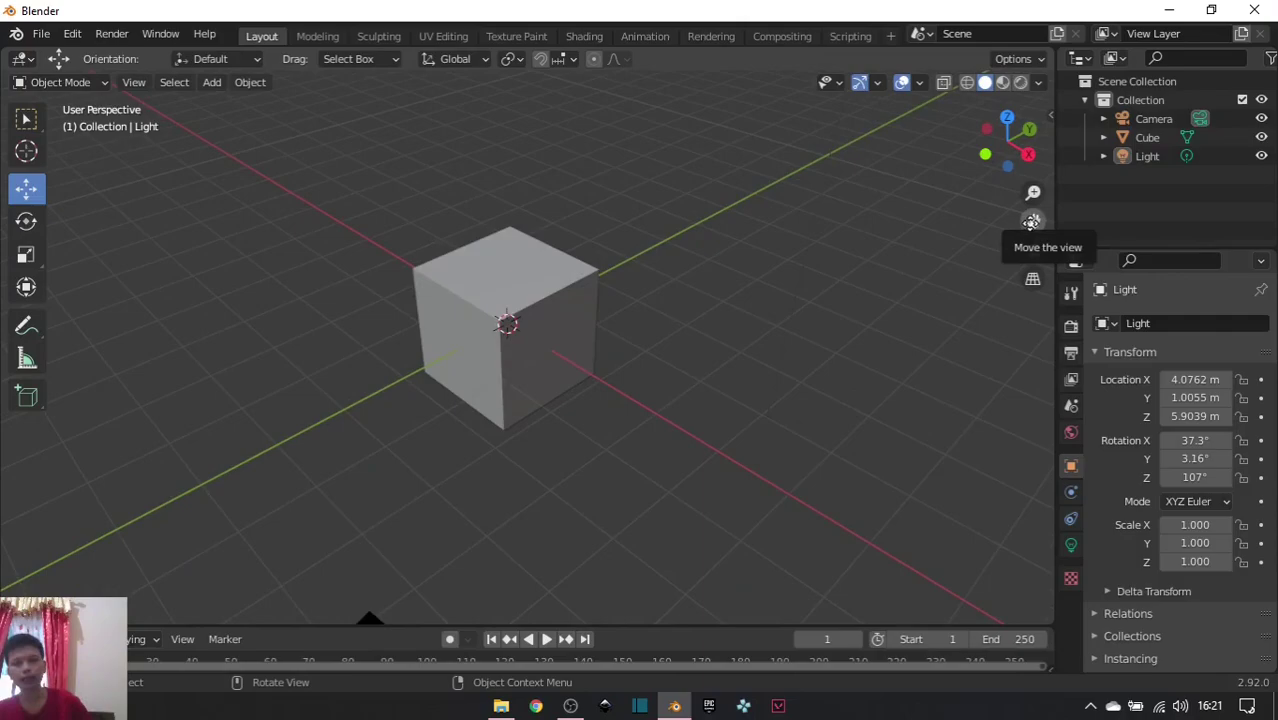
left_click_drag(1032, 221, 985, 228)
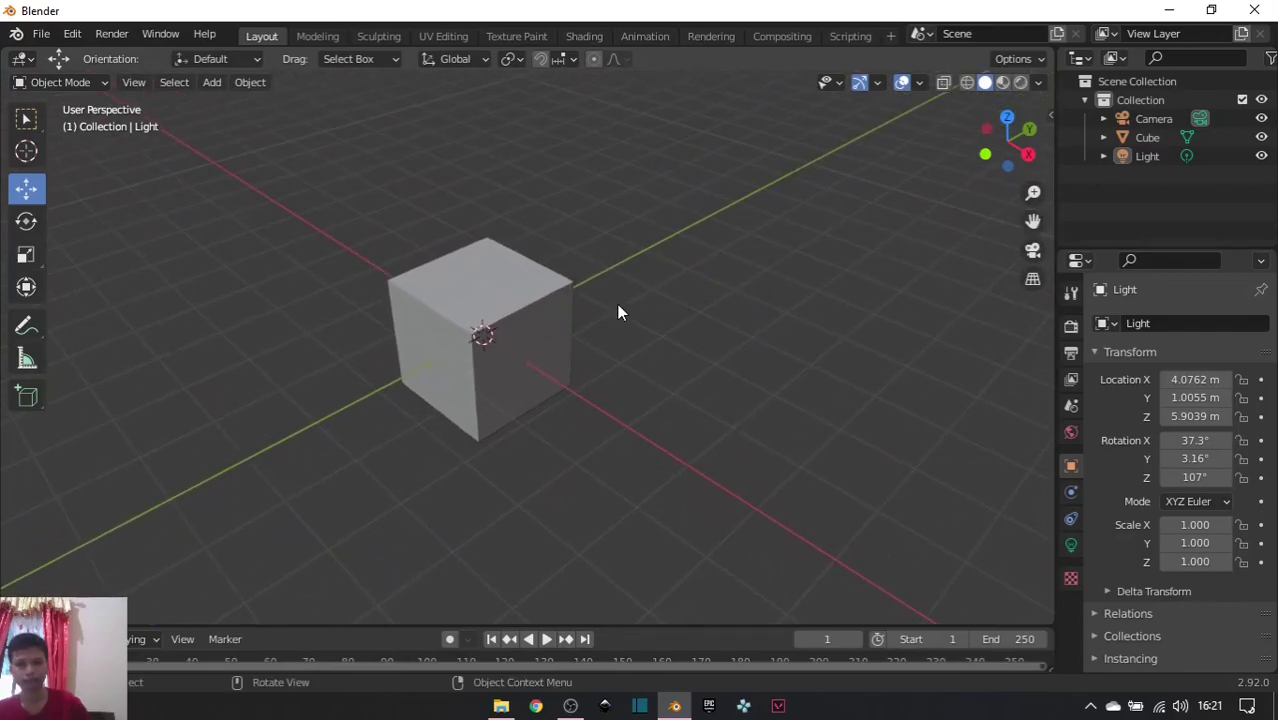
left_click(1033, 250)
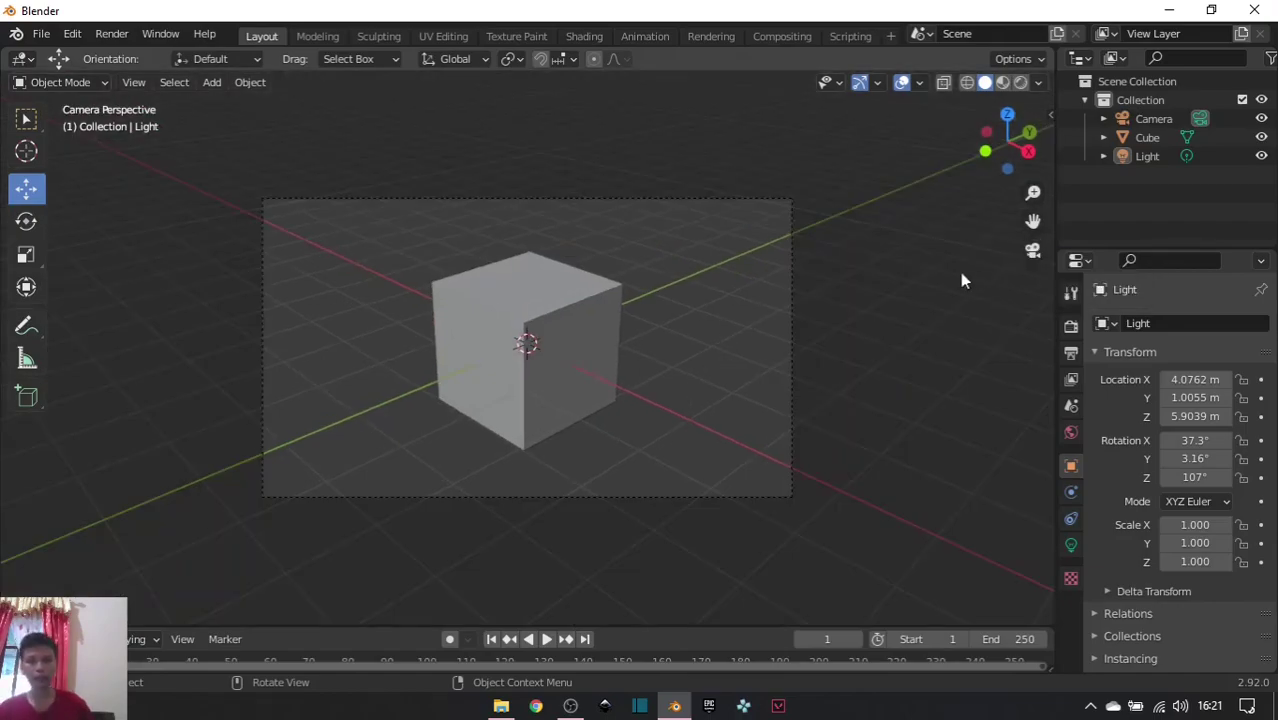
key("KP_0")
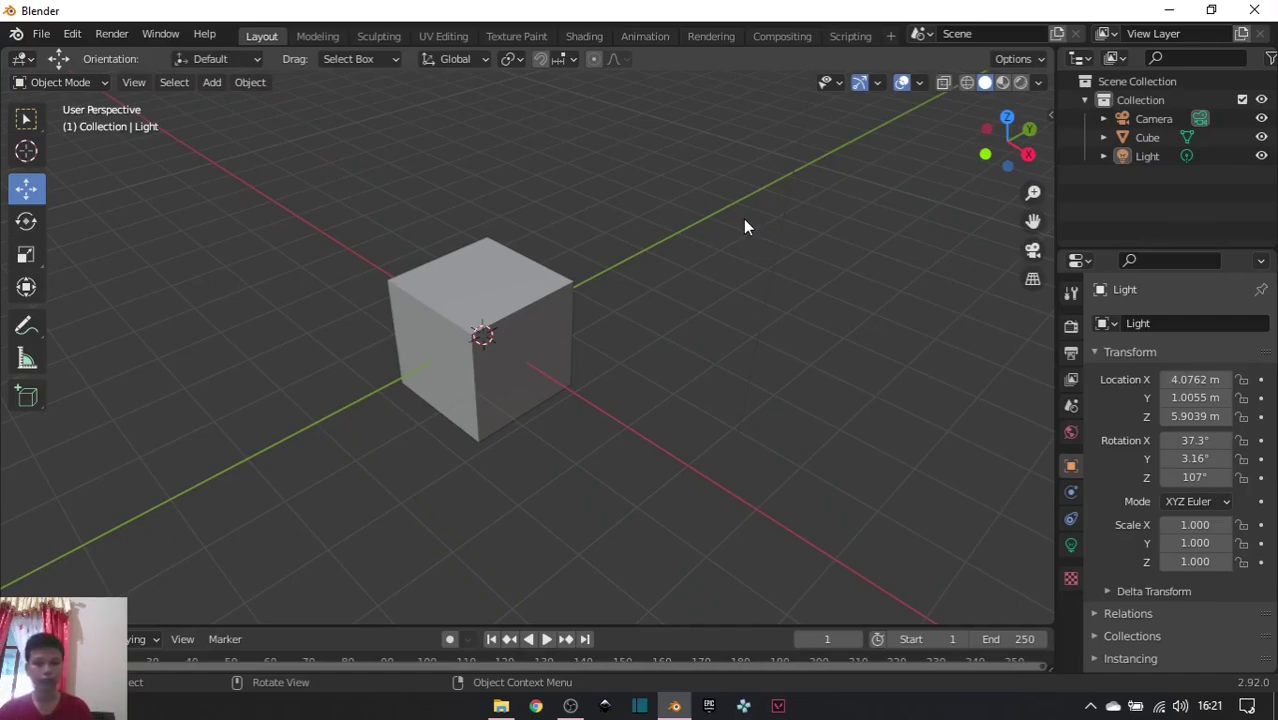
Inspect the Emulate Numpad setting in the Input preferences and close the preferences window.
left_click(71, 35)
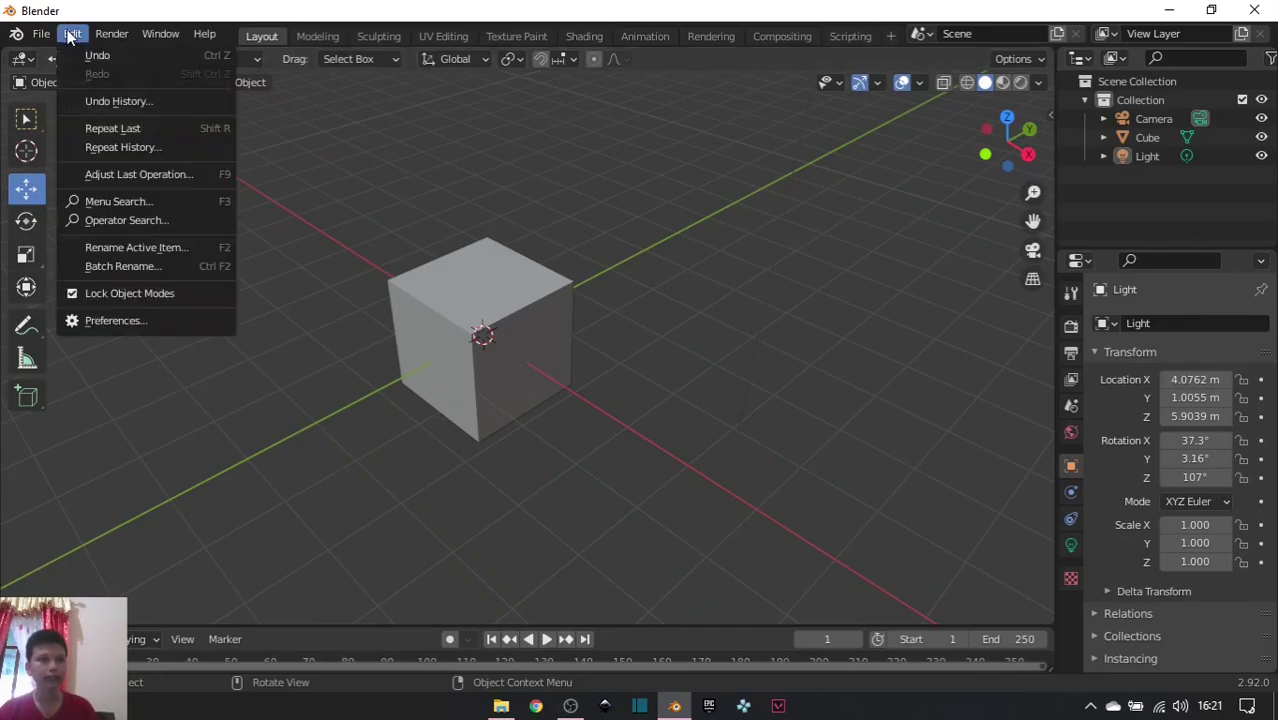
left_click(120, 321)
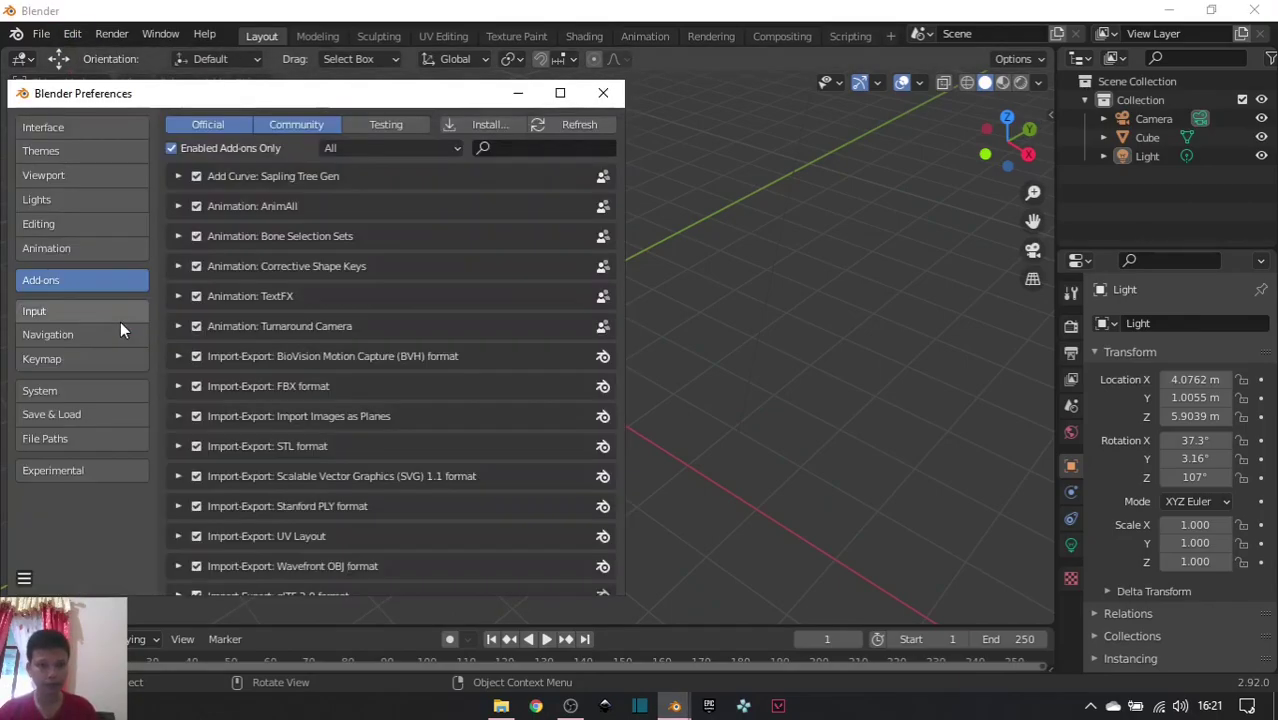
left_click(77, 309)
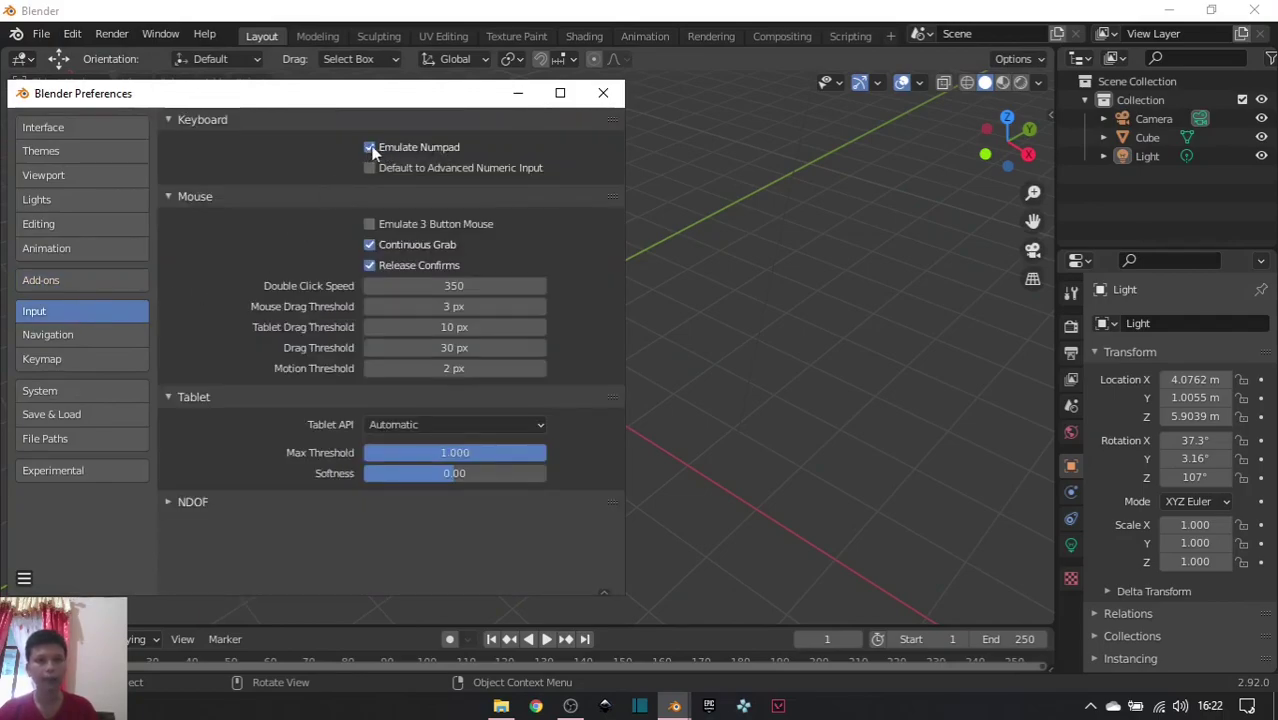
left_click(610, 97)
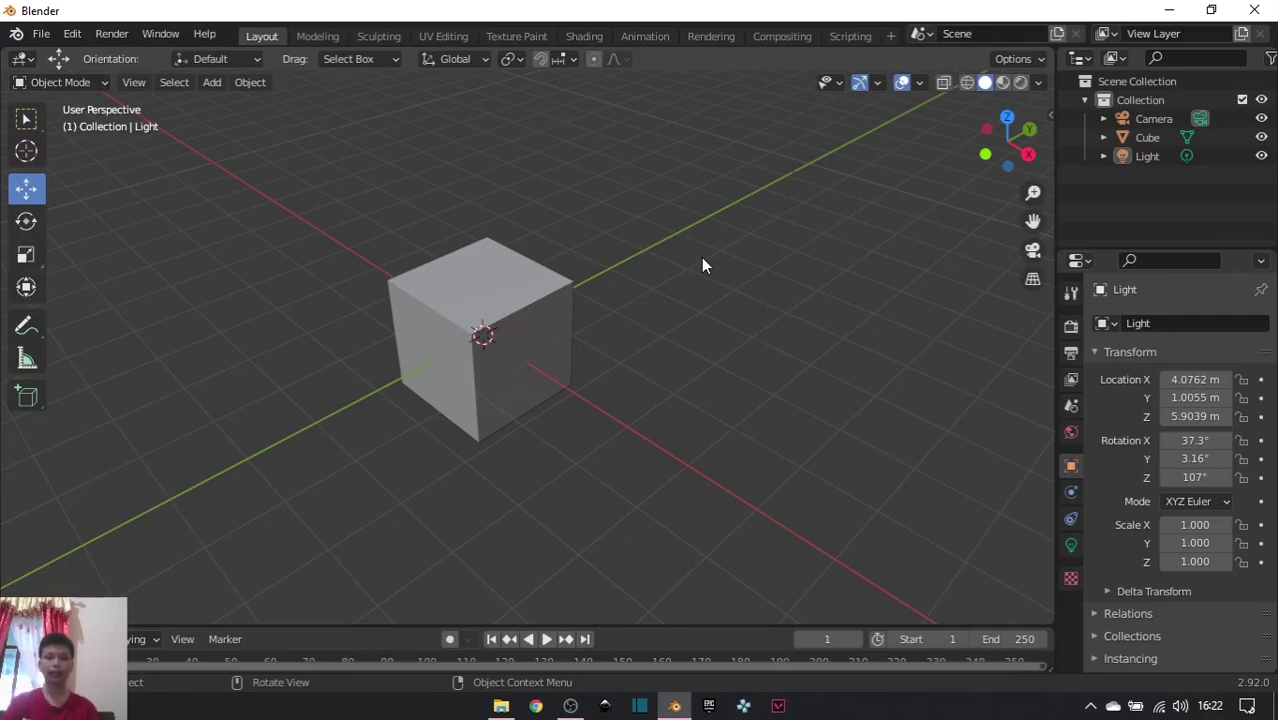
Switch repeatedly between the camera view and the user perspective, ending in the user perspective.
key("KP_0")
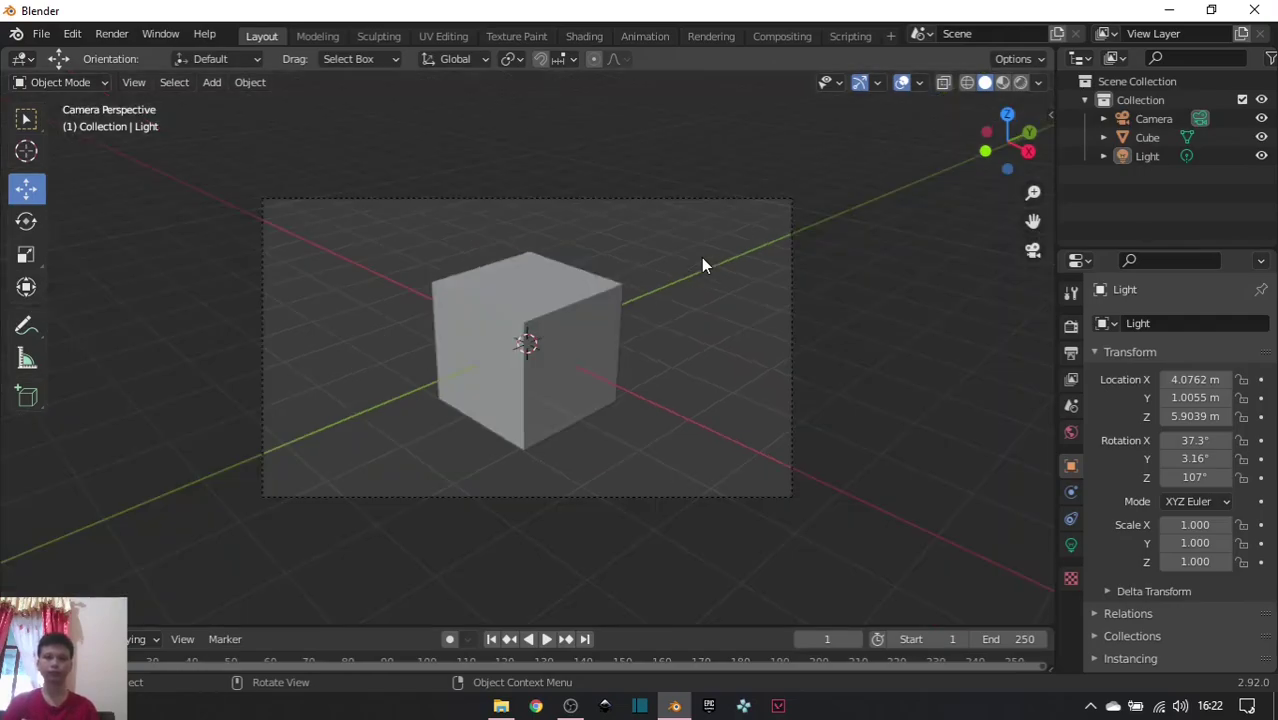
key("KP_0")
key("KP_0")
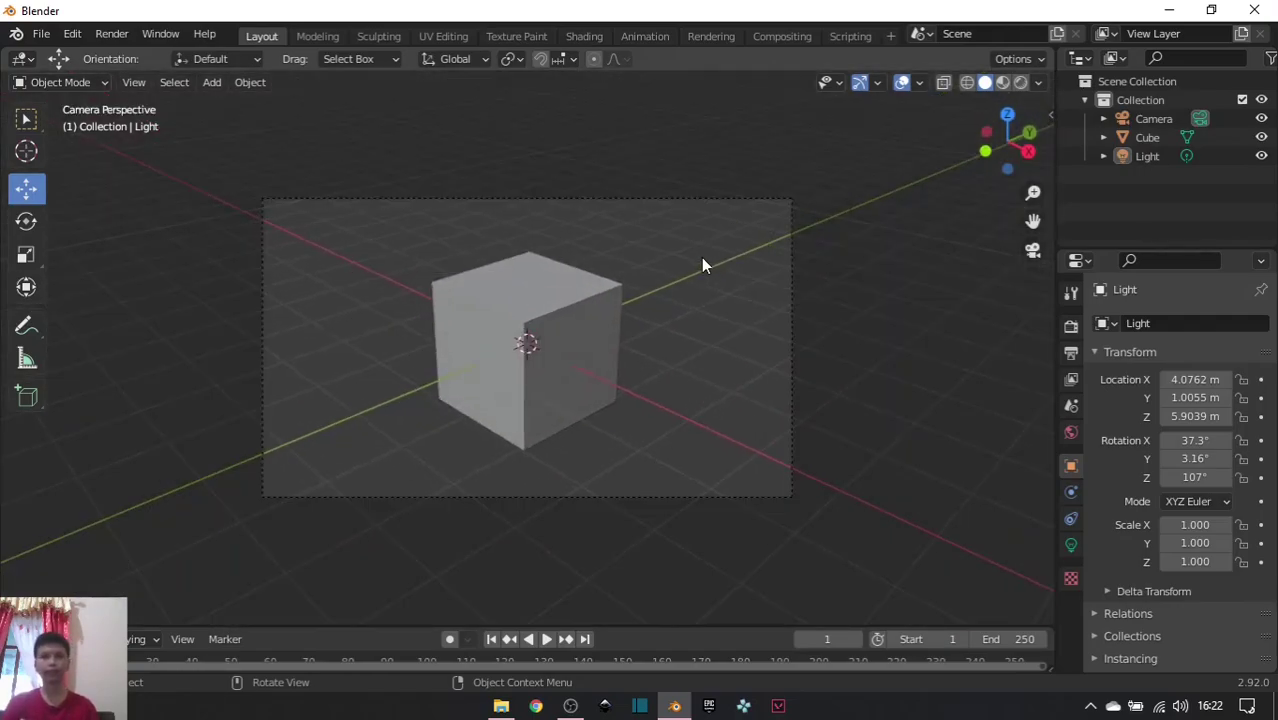
key("KP_0")
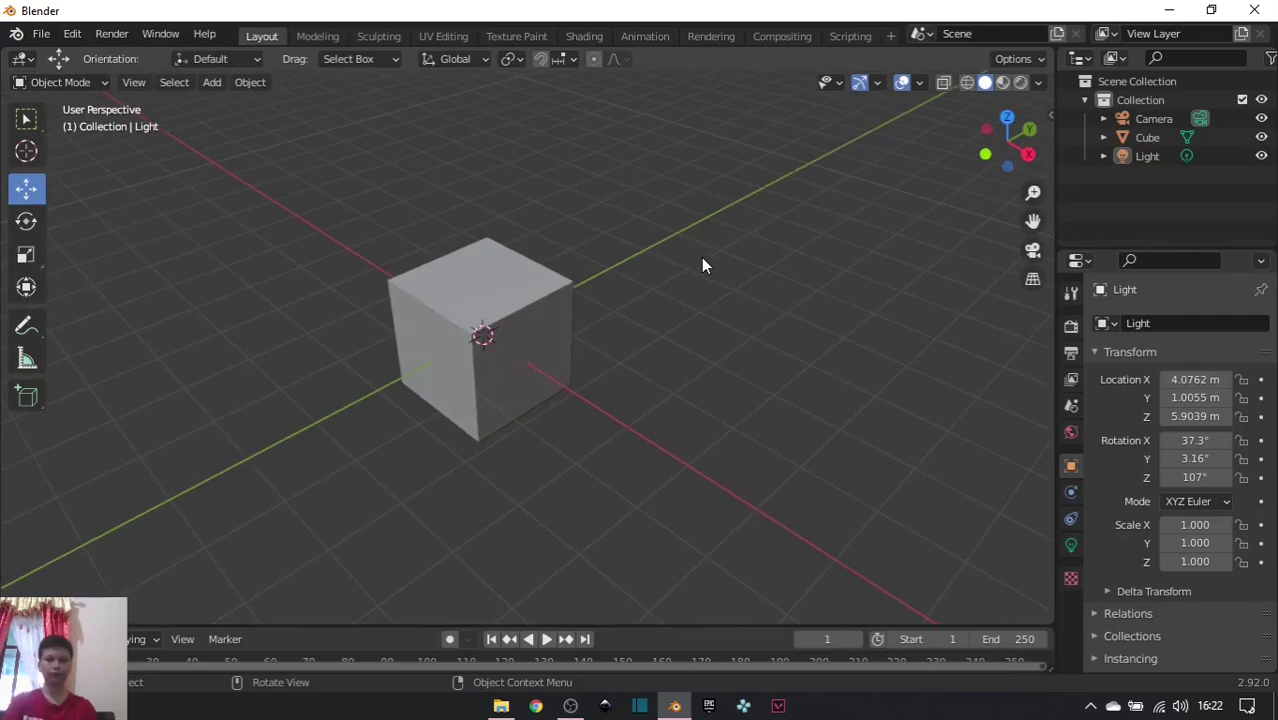
key("KP_0")
key("KP_0")
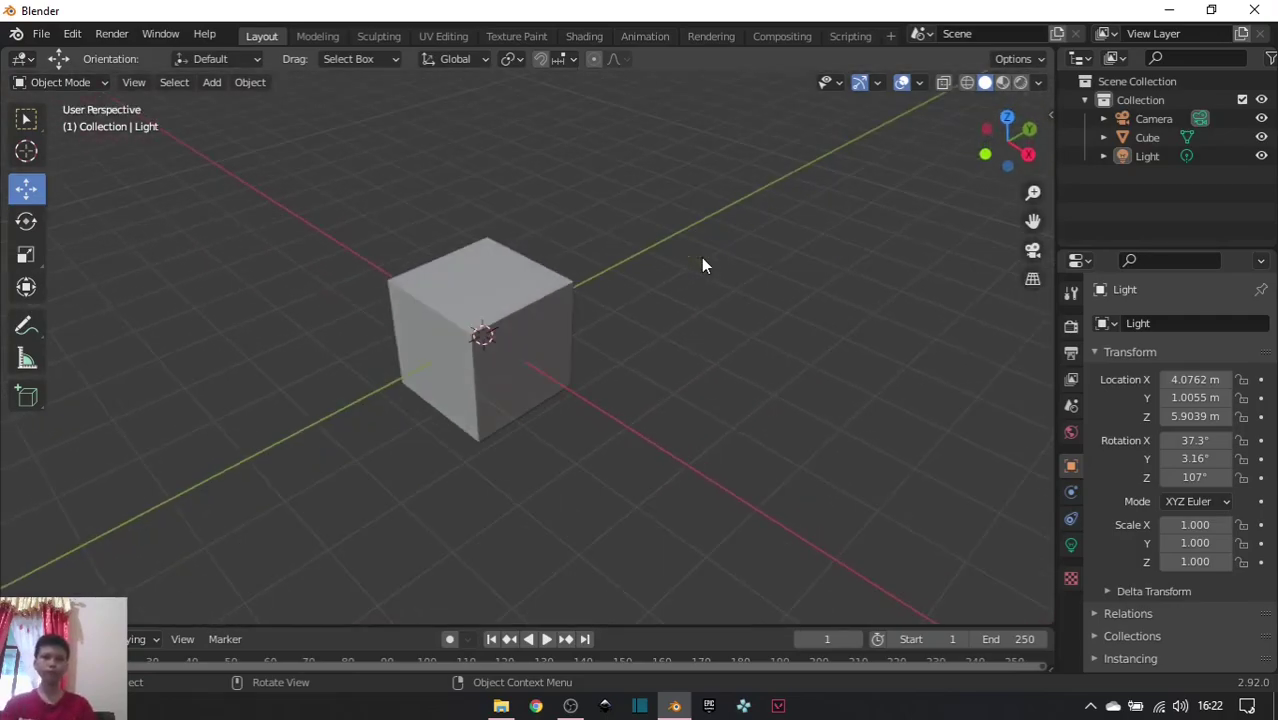
Reopen the preferences to review the keyboard's Emulate Numpad option and close them again.
left_click(74, 36)
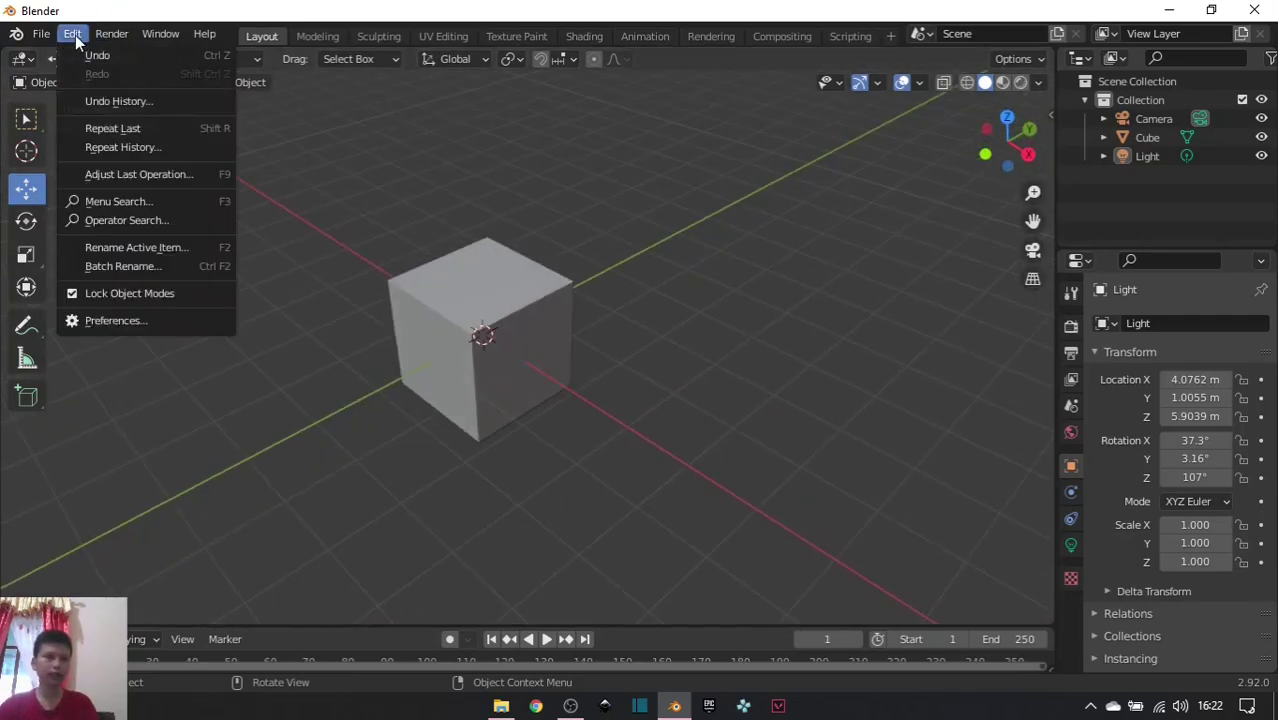
left_click(80, 321)
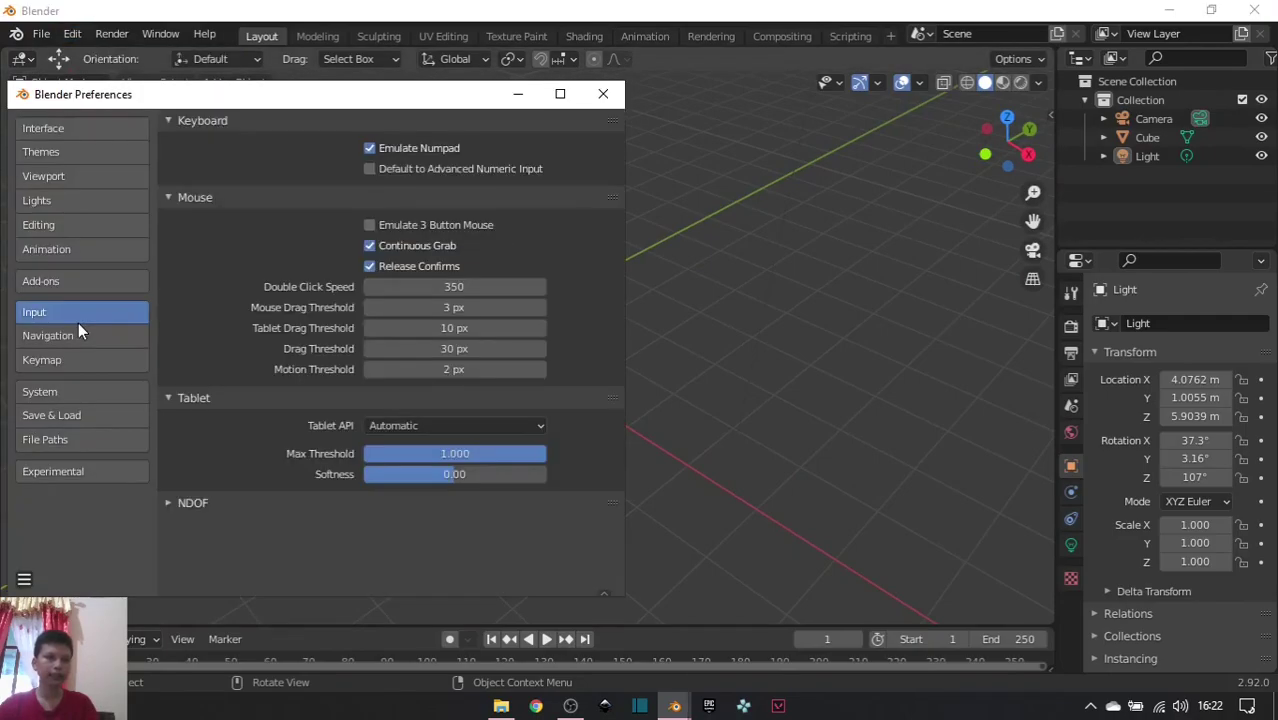
left_click(606, 96)
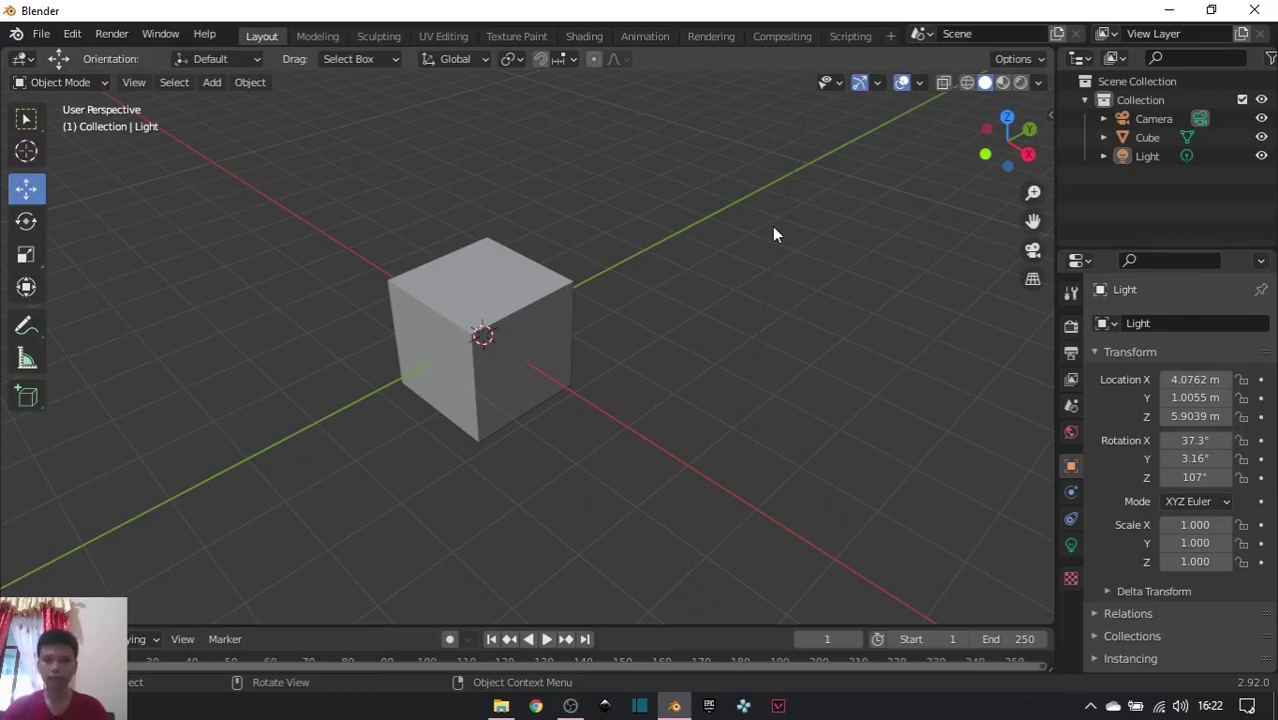
View the scene from the front with cube, camera and light in frame, and tilt the view up and down in steps.
key("KP_1")
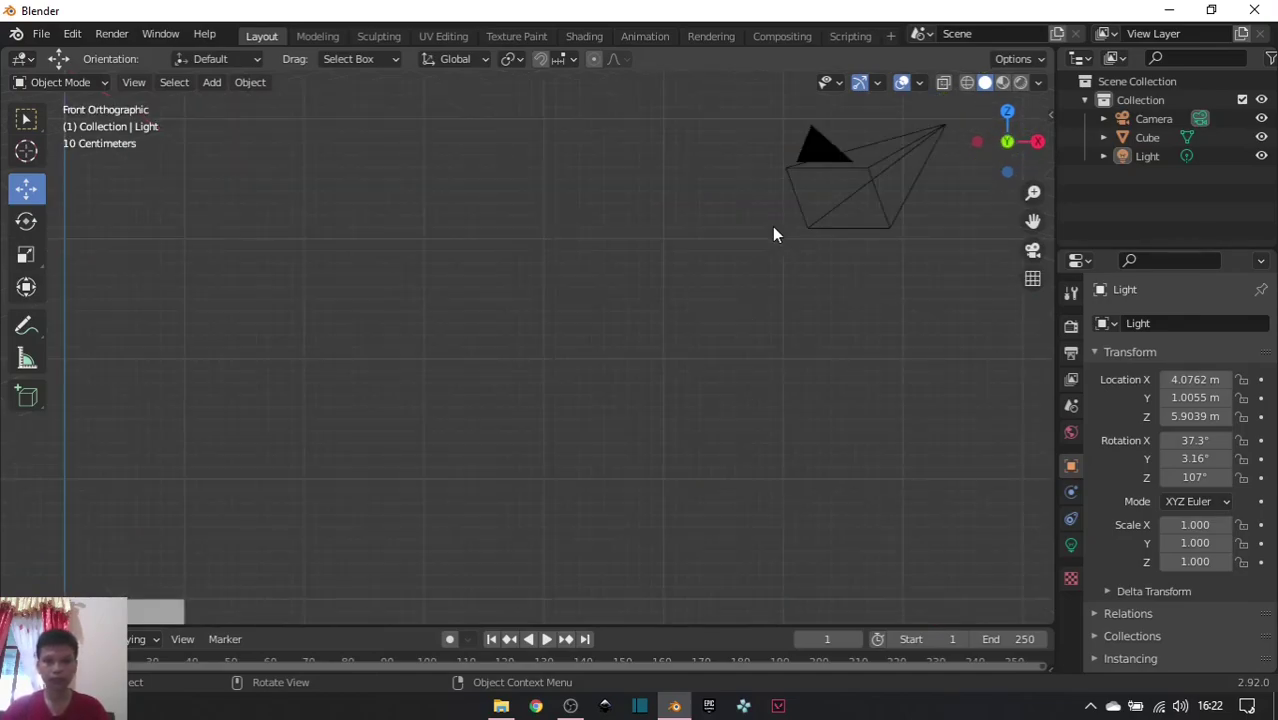
scroll(772, 226, "down", 6)
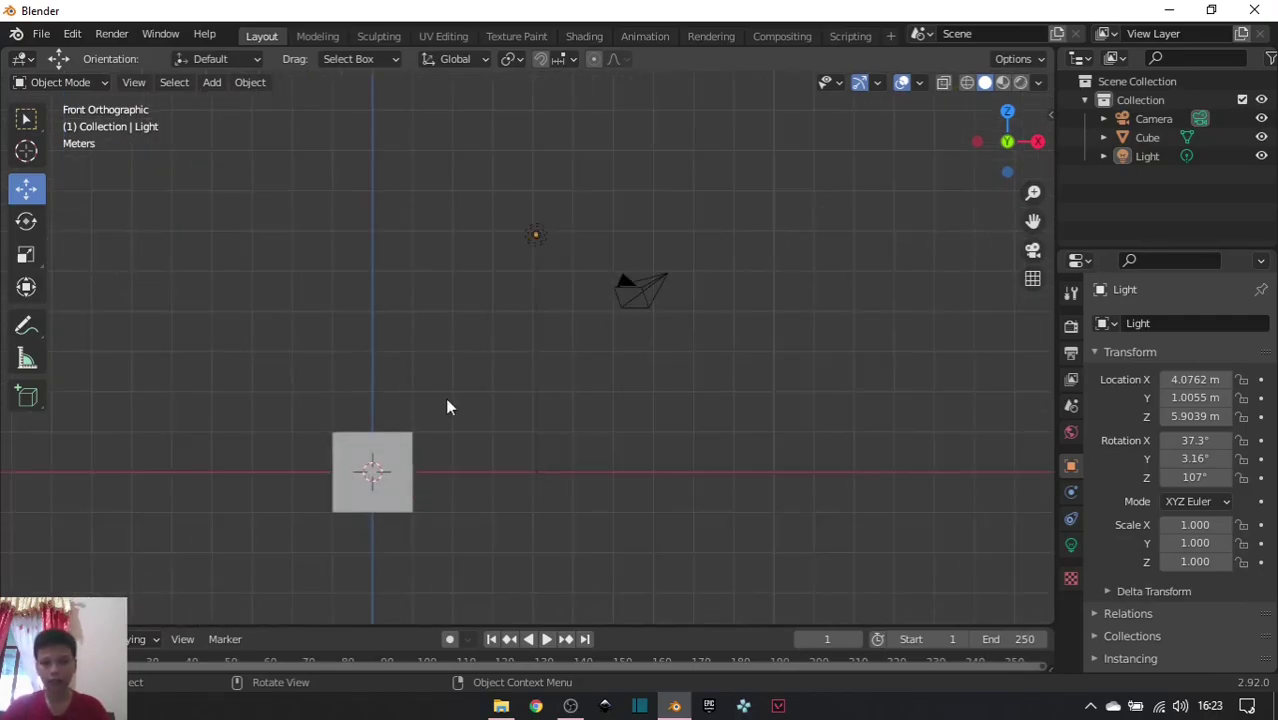
key("KP_8")
key("KP_8")
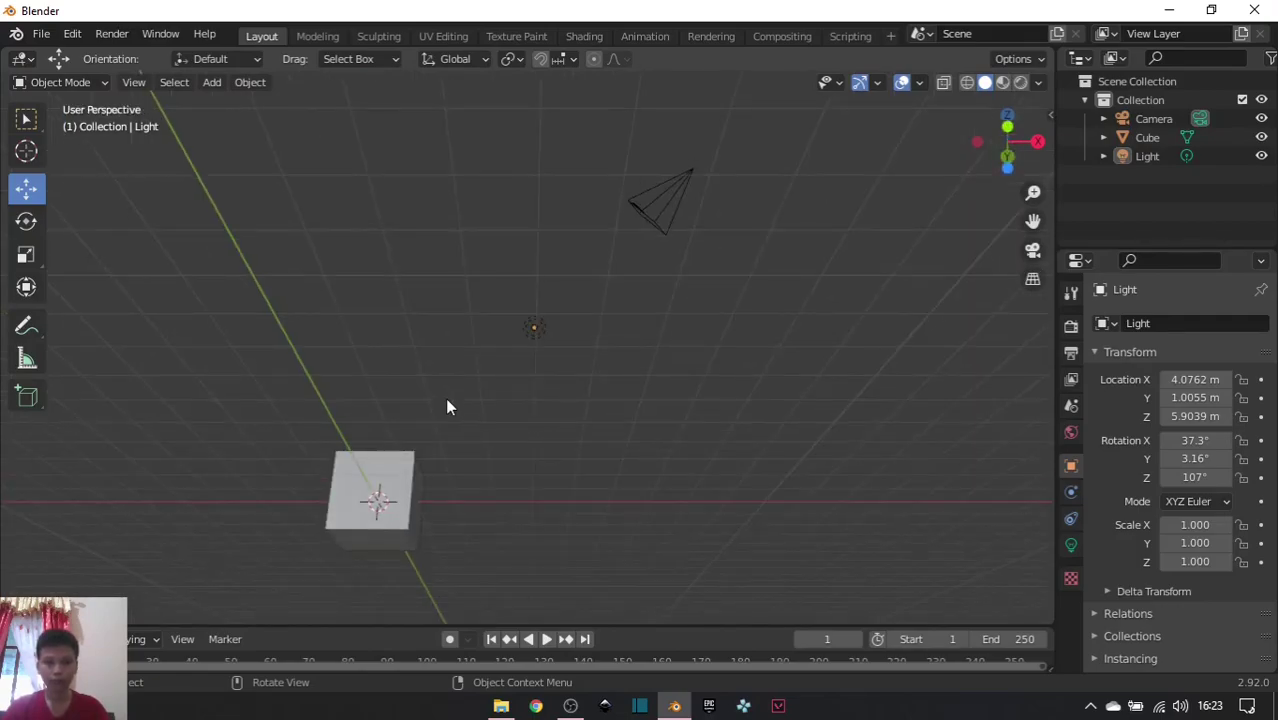
key("KP_2")
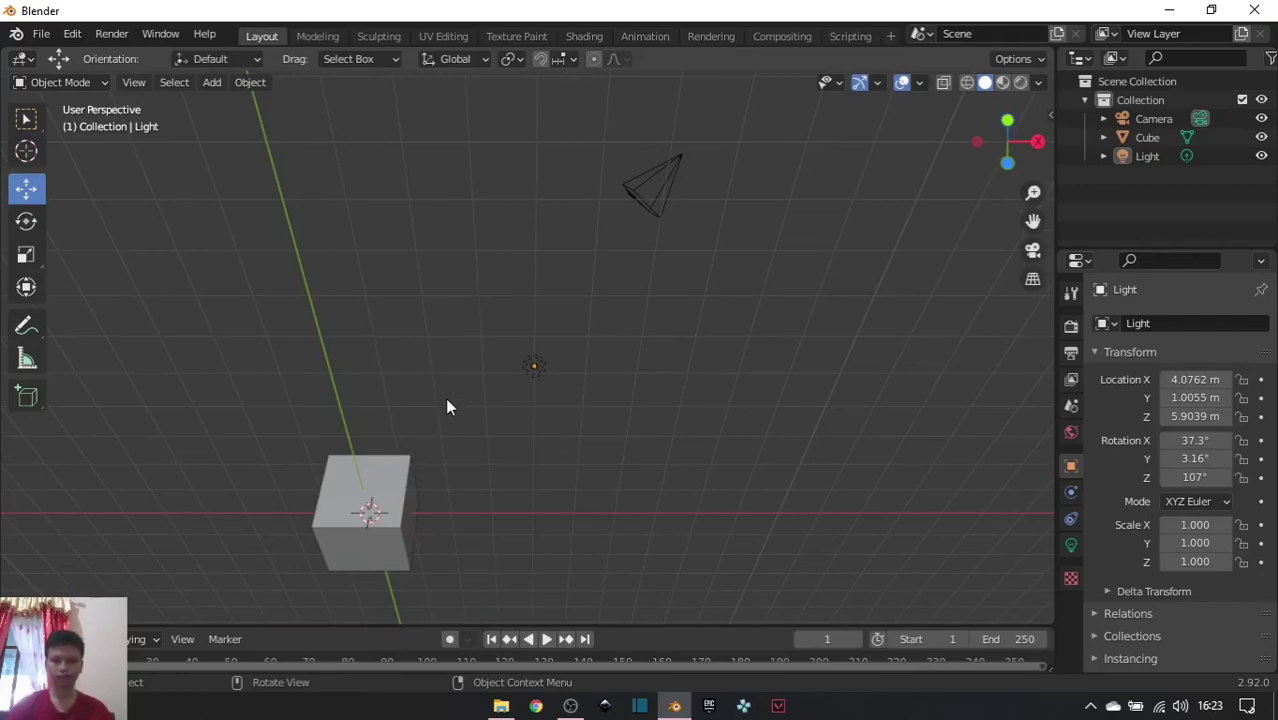
View the scene from the right side and rotate the view sideways around it in four steps.
key("KP_3")
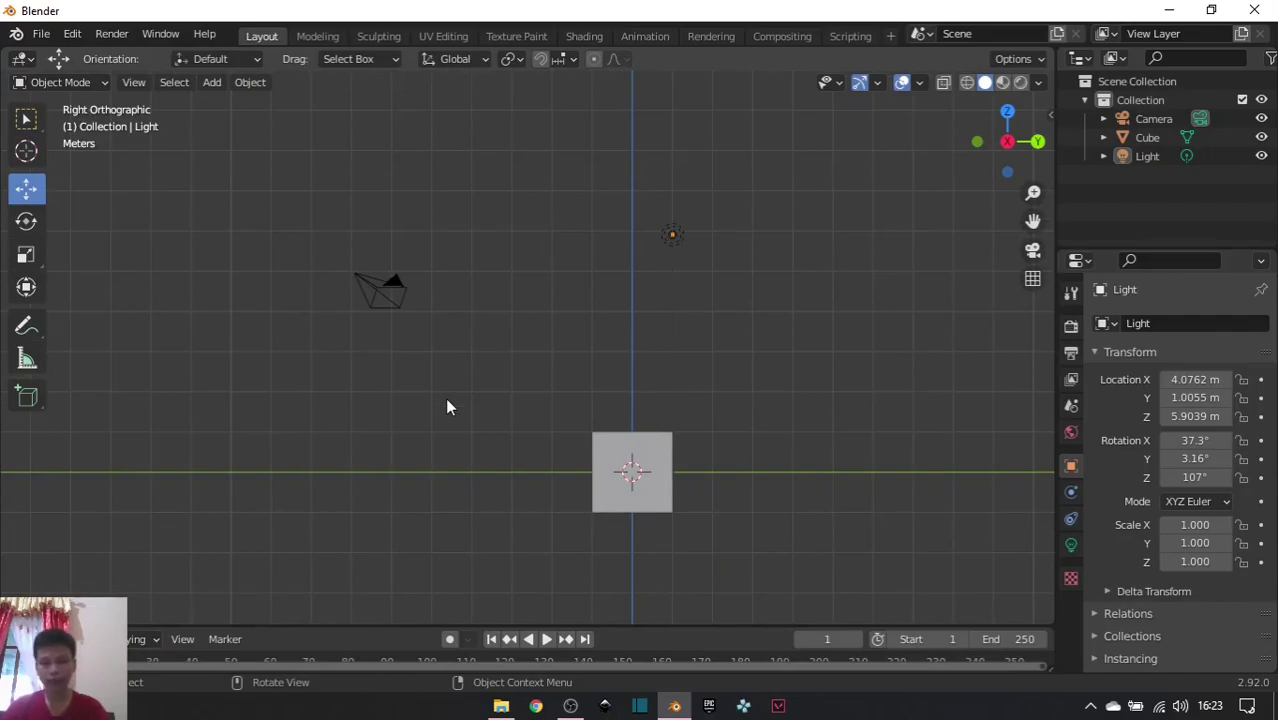
key("KP_4")
key("KP_4")
key("KP_4")
key("KP_4")
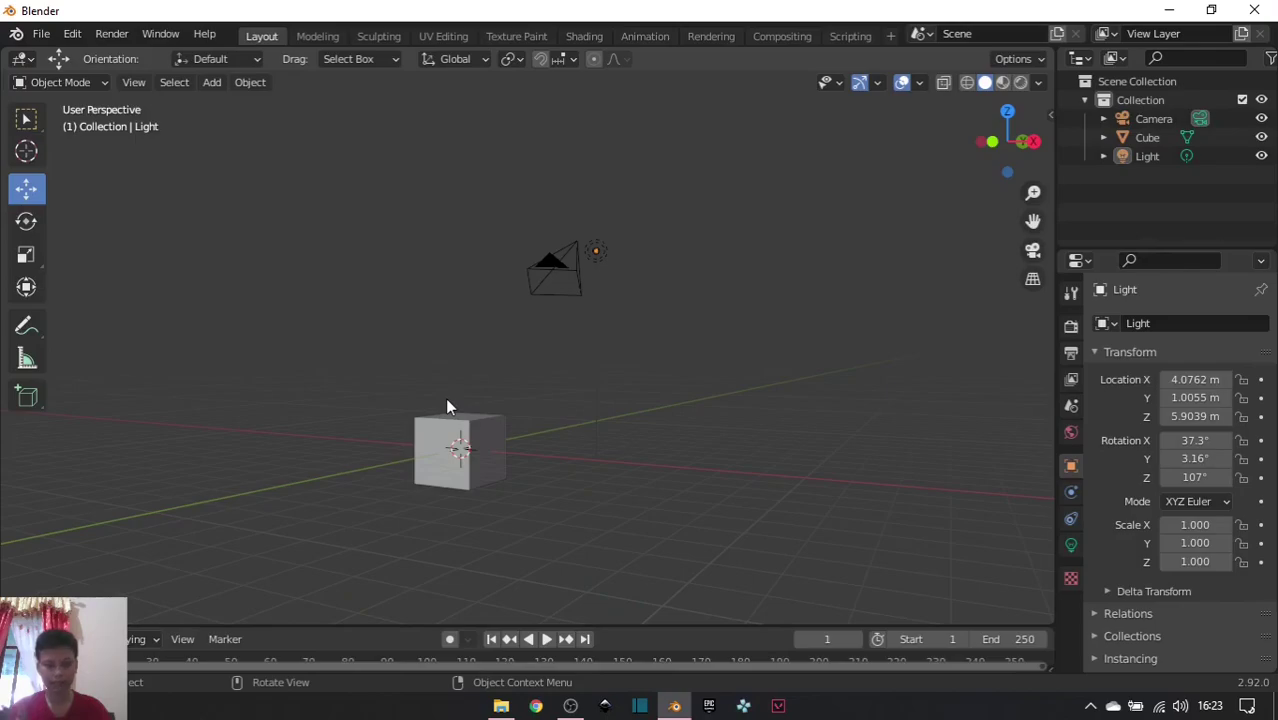
Switch the view repeatedly between orthographic and perspective projection to compare the cube, ending in perspective.
key("KP_5")
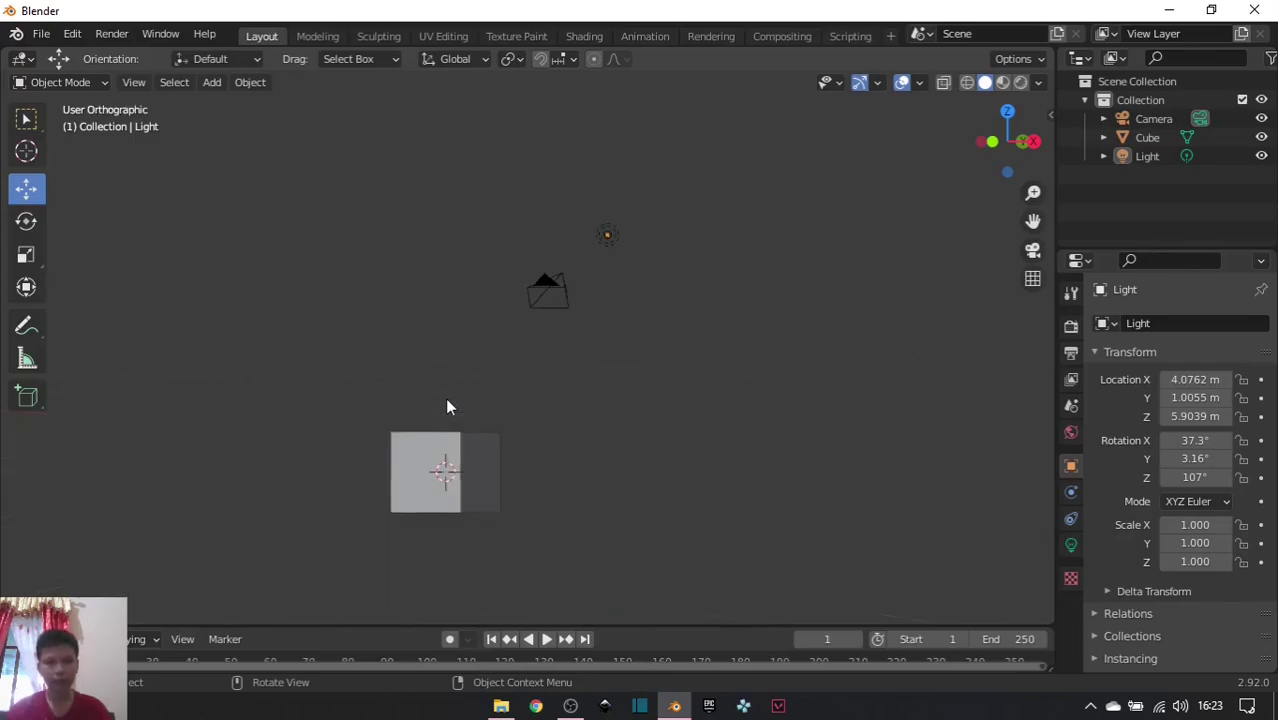
key("KP_5")
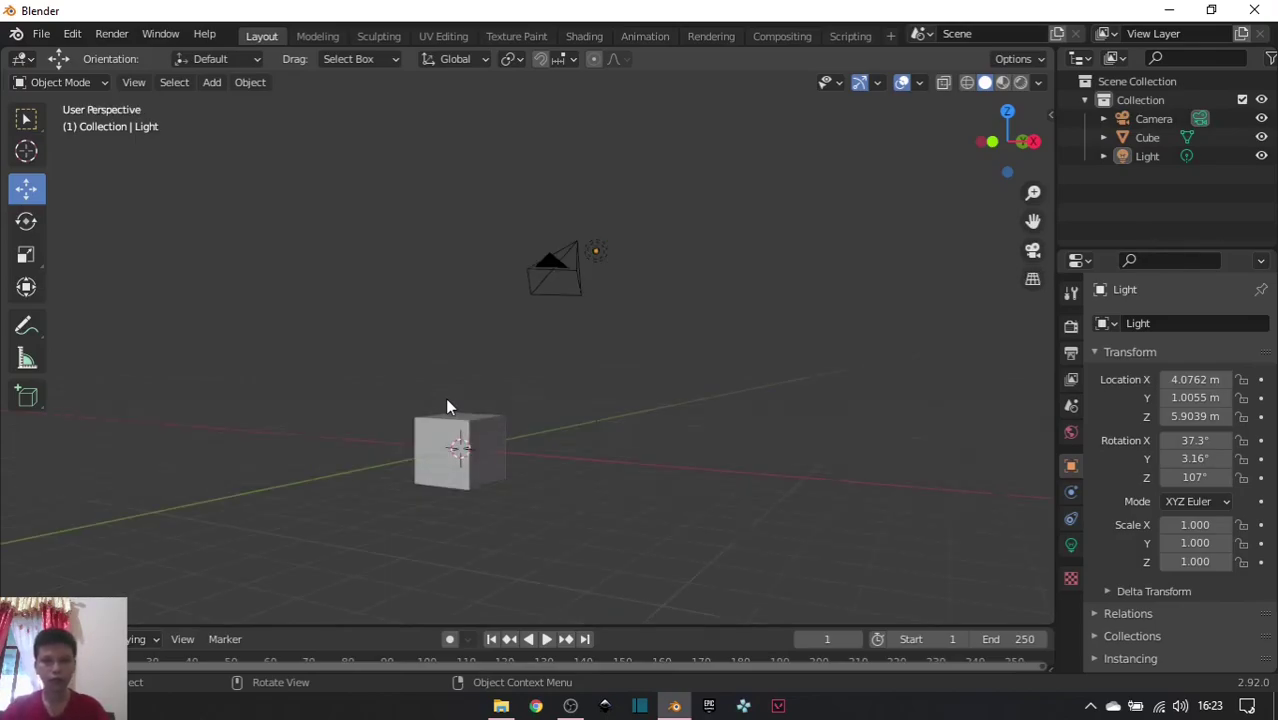
key("KP_5")
key("KP_5")
key("KP_5")
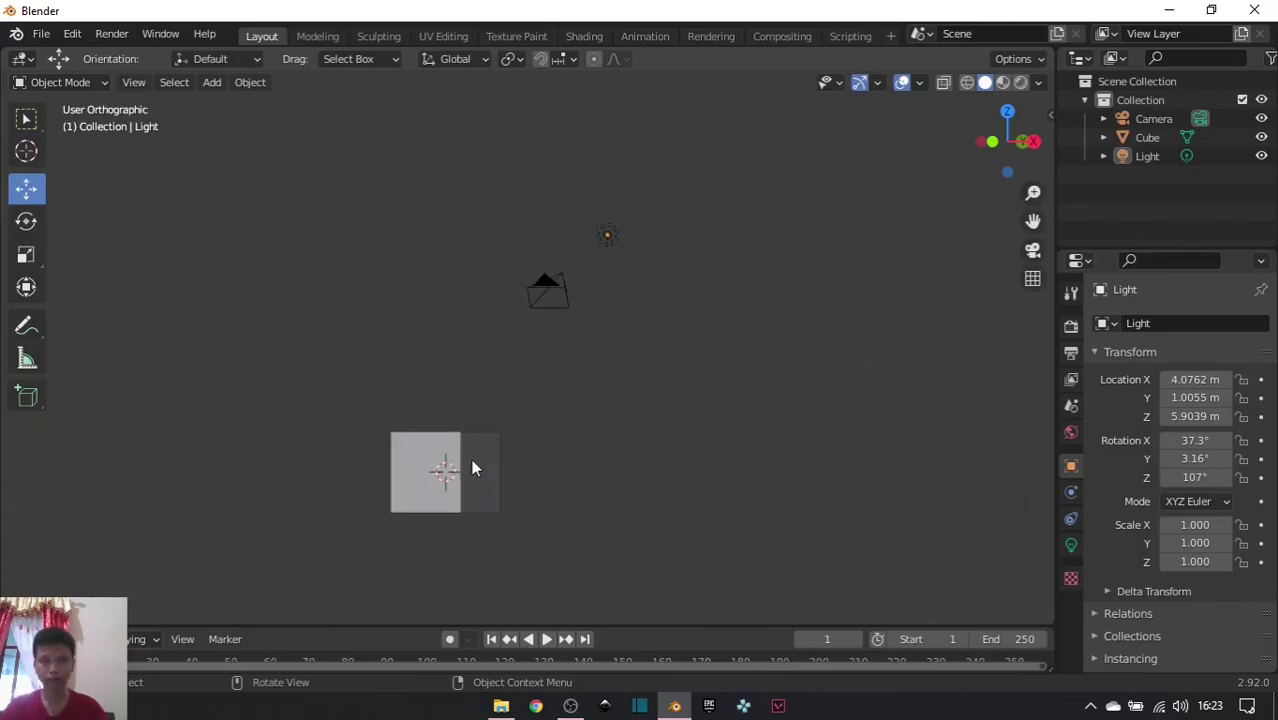
key("KP_5")
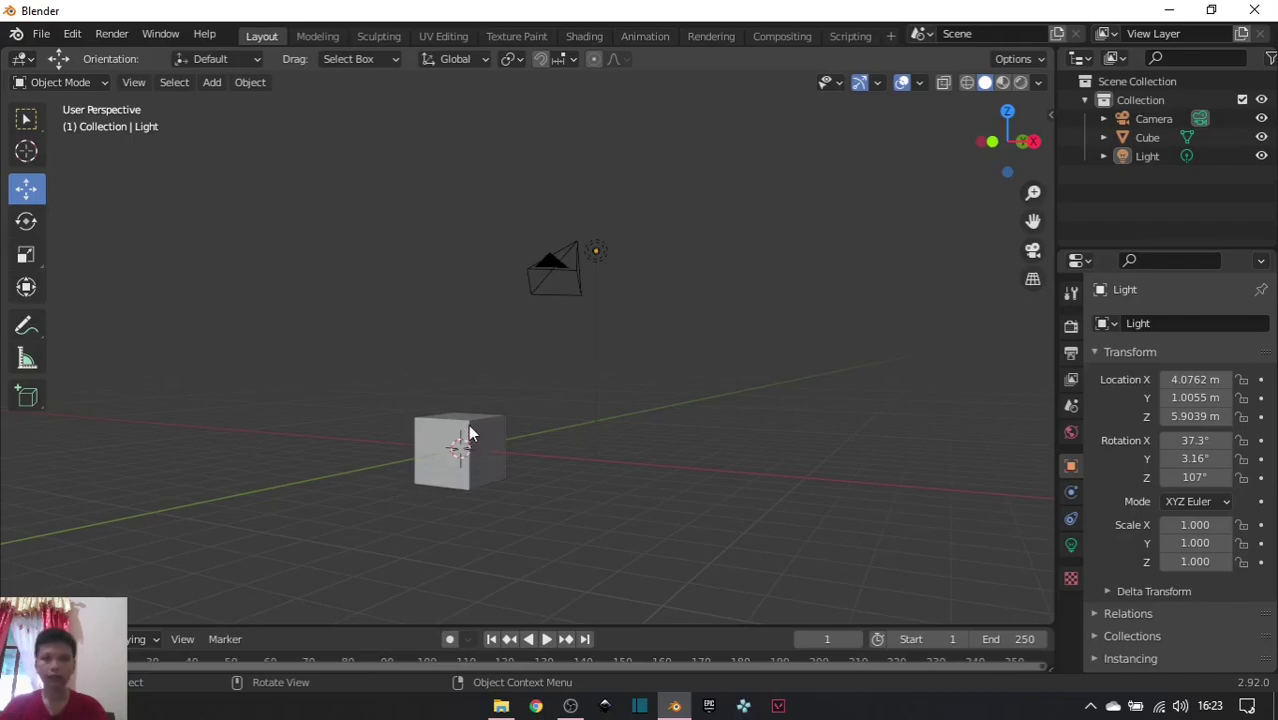
key("KP_5")
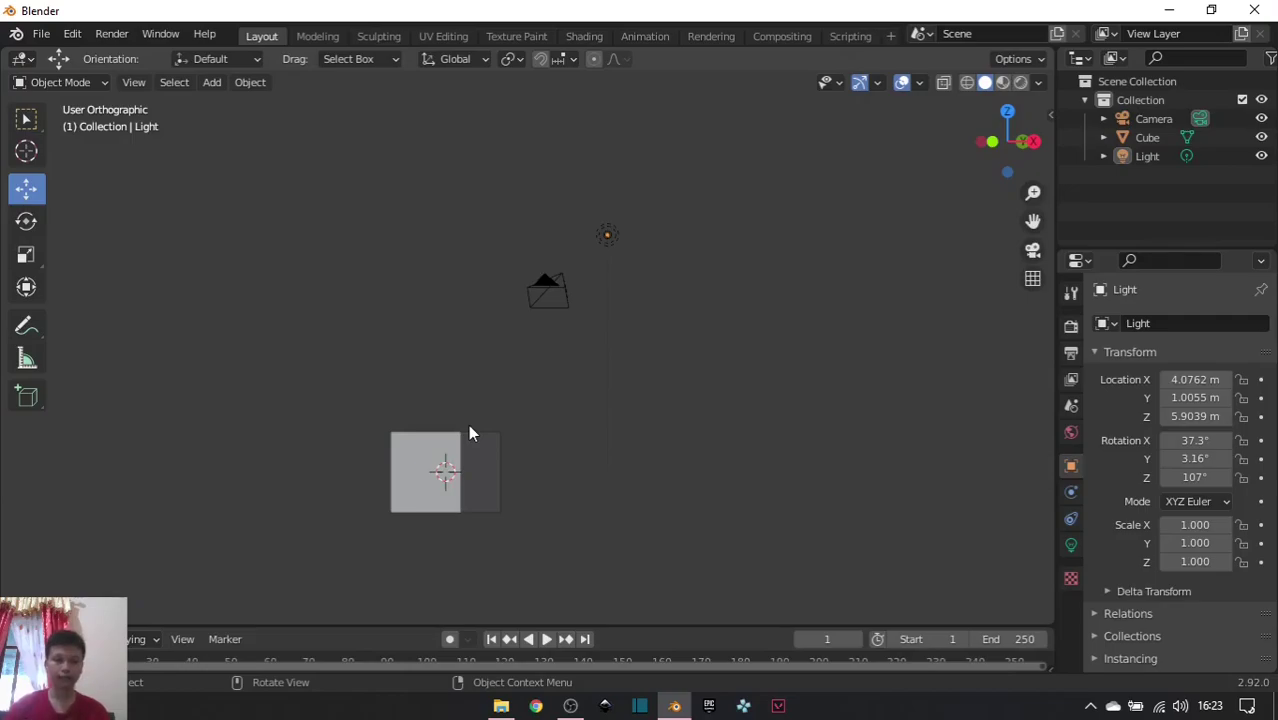
key("KP_5")
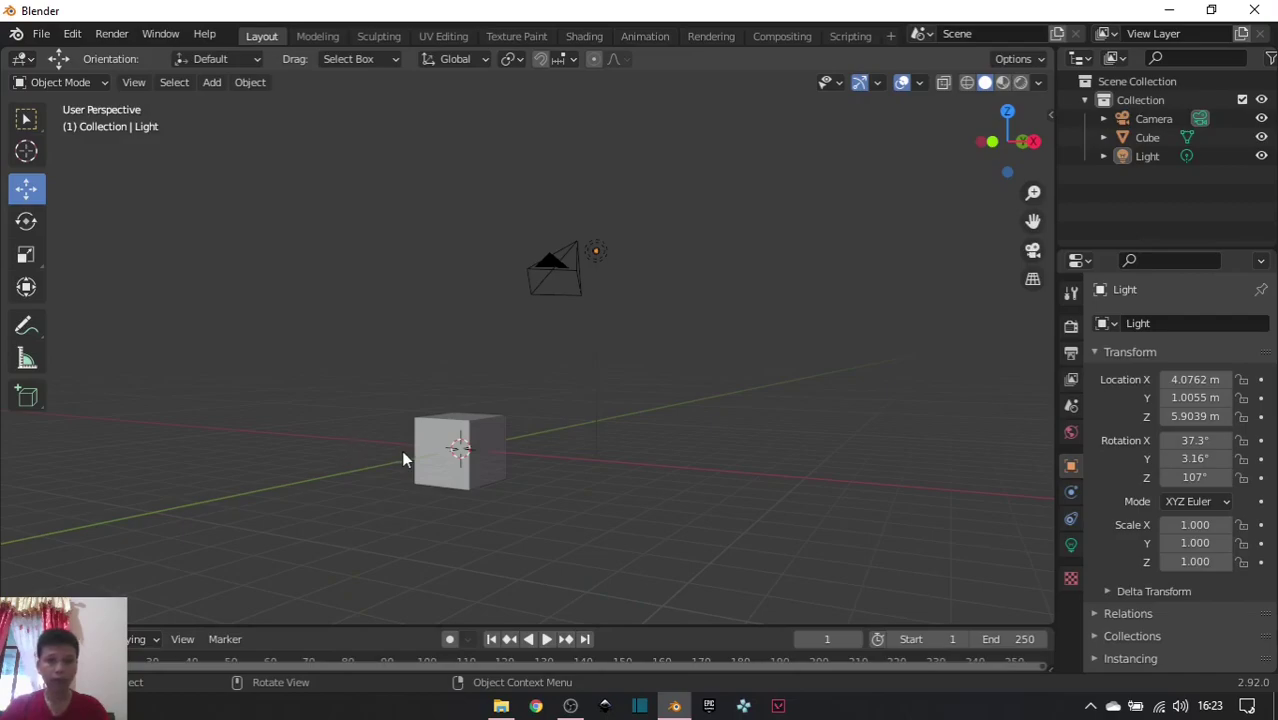
Duplicate the cube in place, move the copy about 20 m along the Y axis, and clear the selection.
left_click(472, 446)
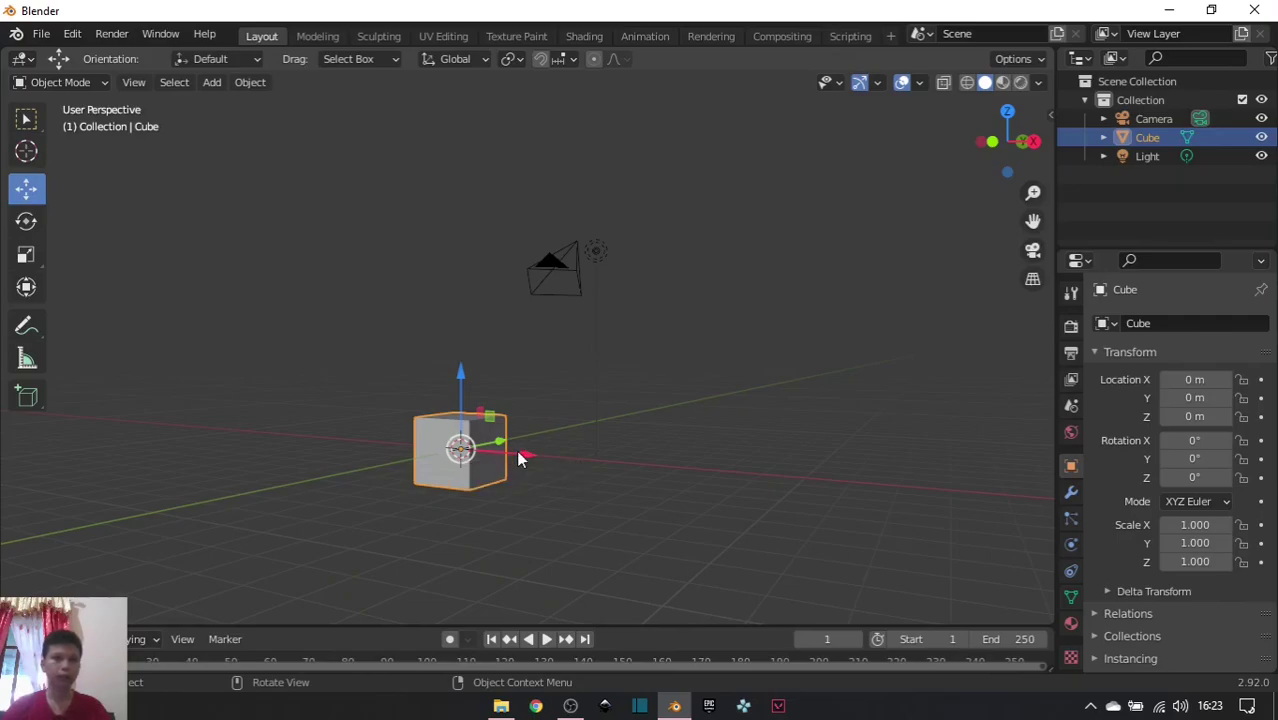
key("shift+d")
right_click(518, 457)
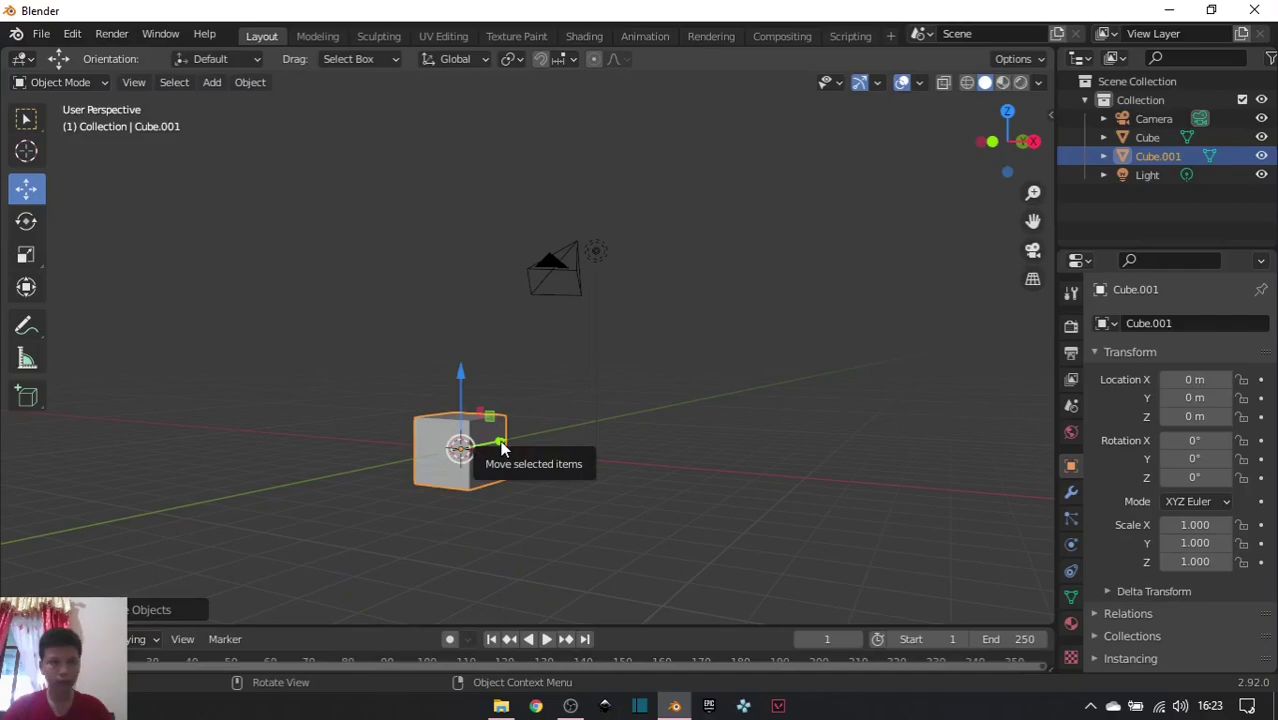
left_click_drag(501, 449, 729, 416)
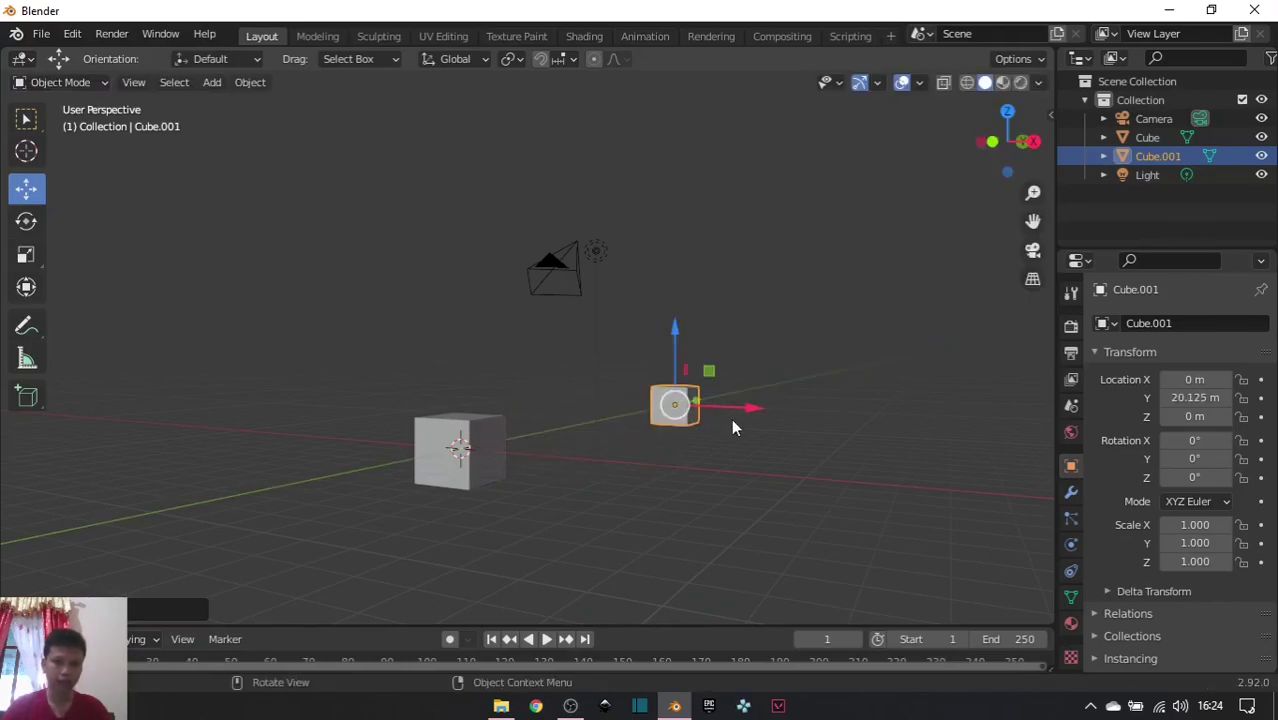
left_click(728, 474)
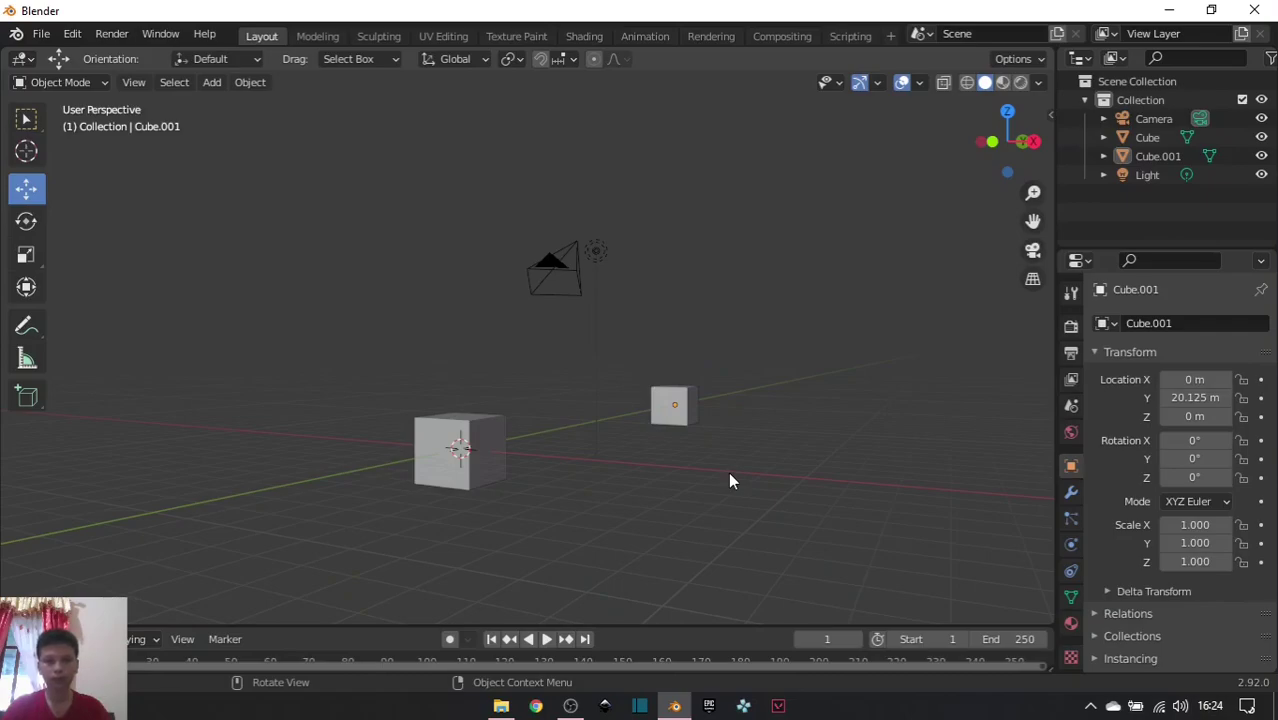
Compare the two cubes in orthographic and perspective projection, and delete the distant copy.
key("KP_5")
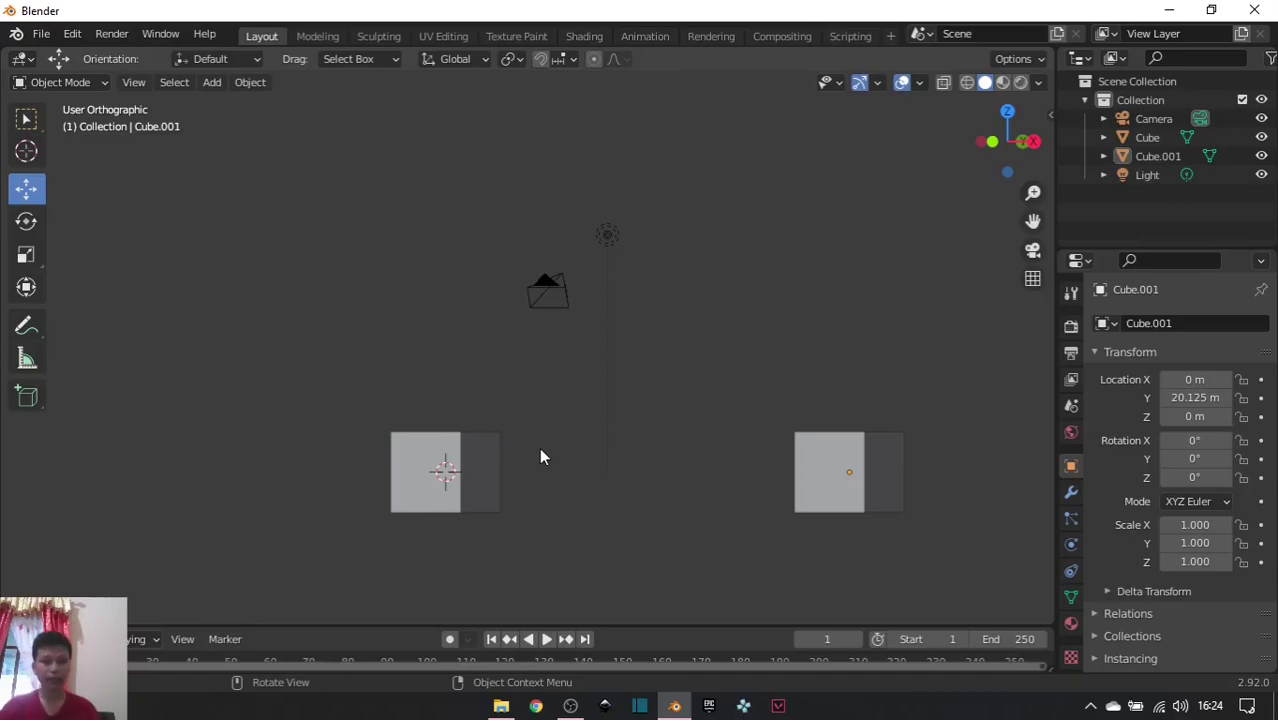
middle_click_drag(539, 457, 539, 457)
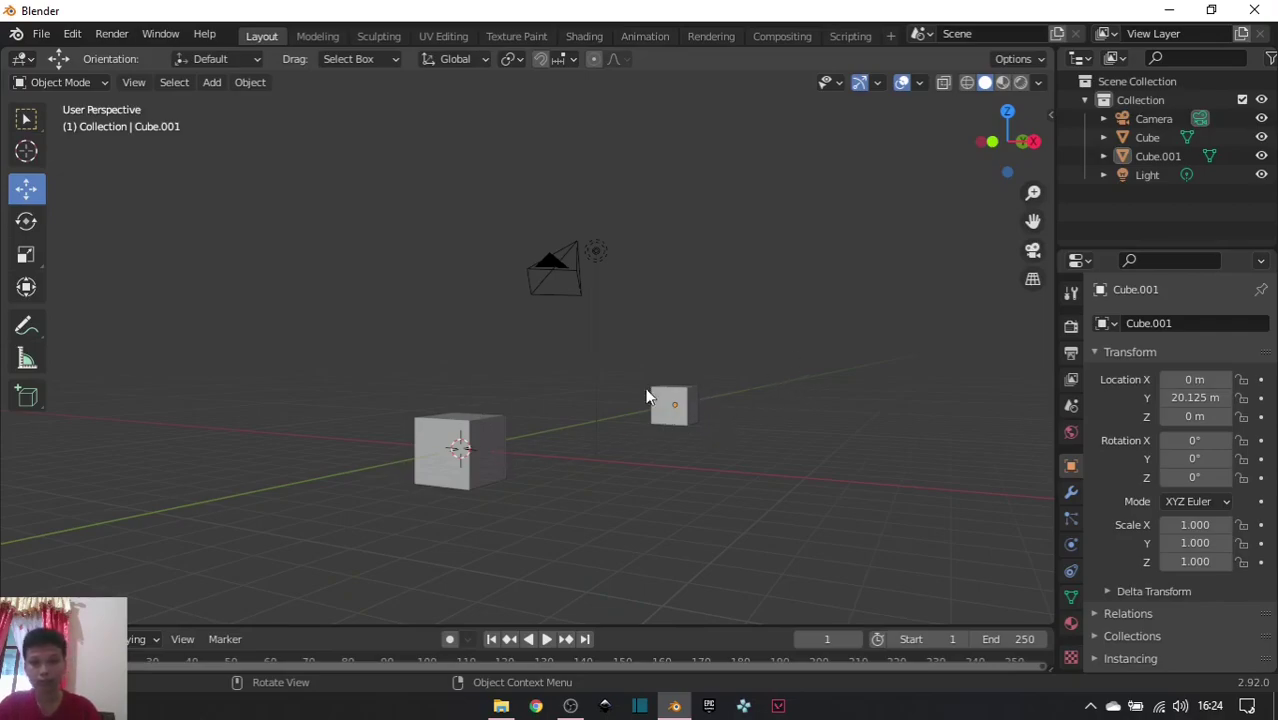
left_click(672, 411)
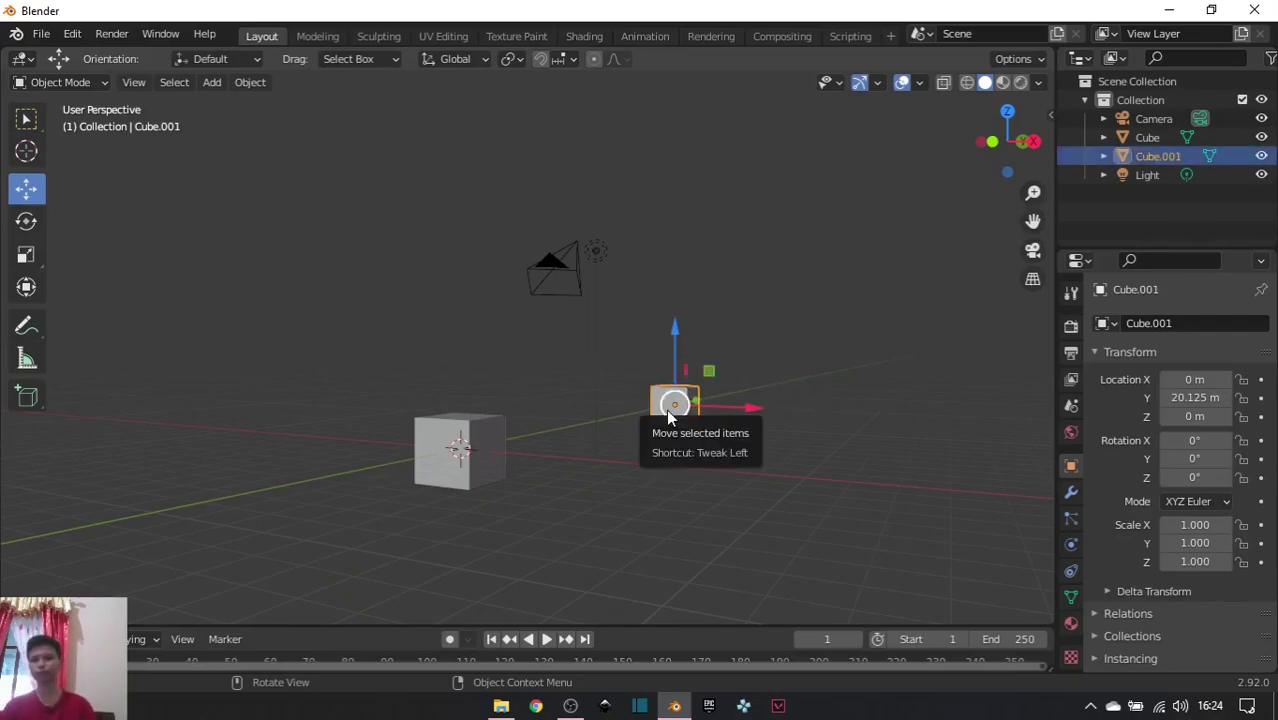
key("Delete")
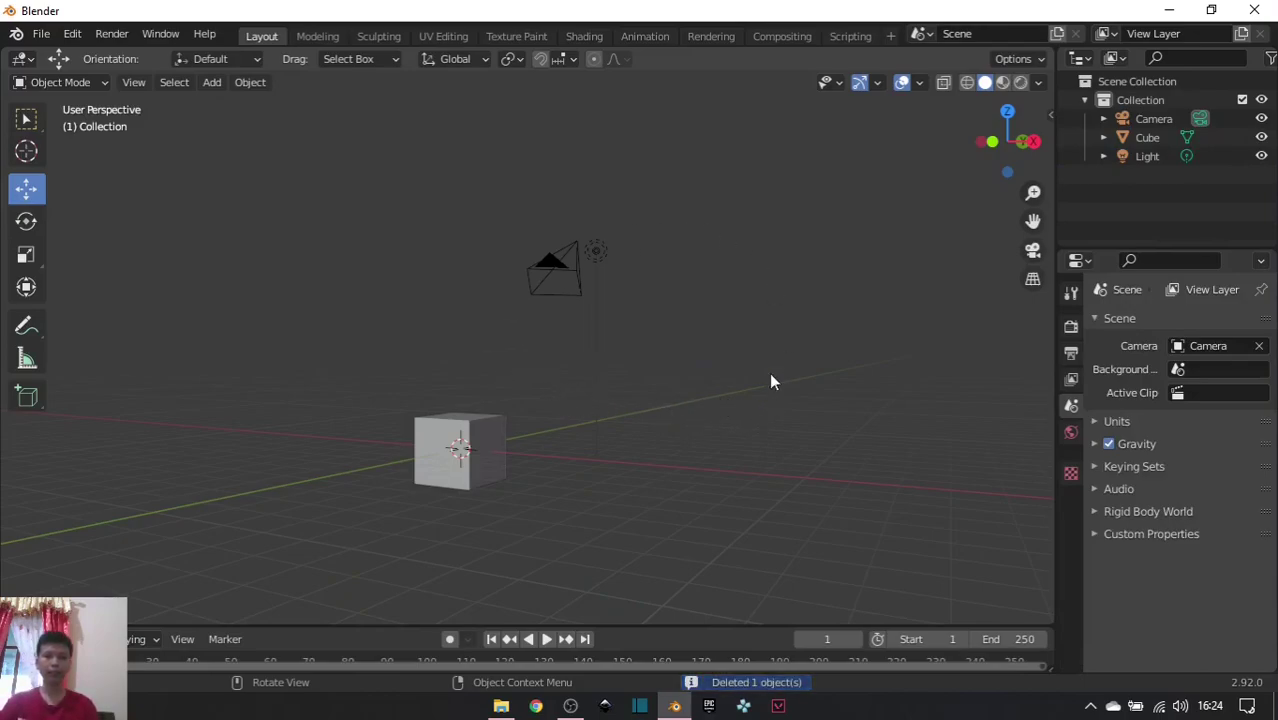
Toggle the view of the remaining cube between perspective and orthographic projection several times, finishing in perspective.
left_click(1035, 286)
left_click(1035, 286)
left_click(1035, 286)
left_click(1035, 286)
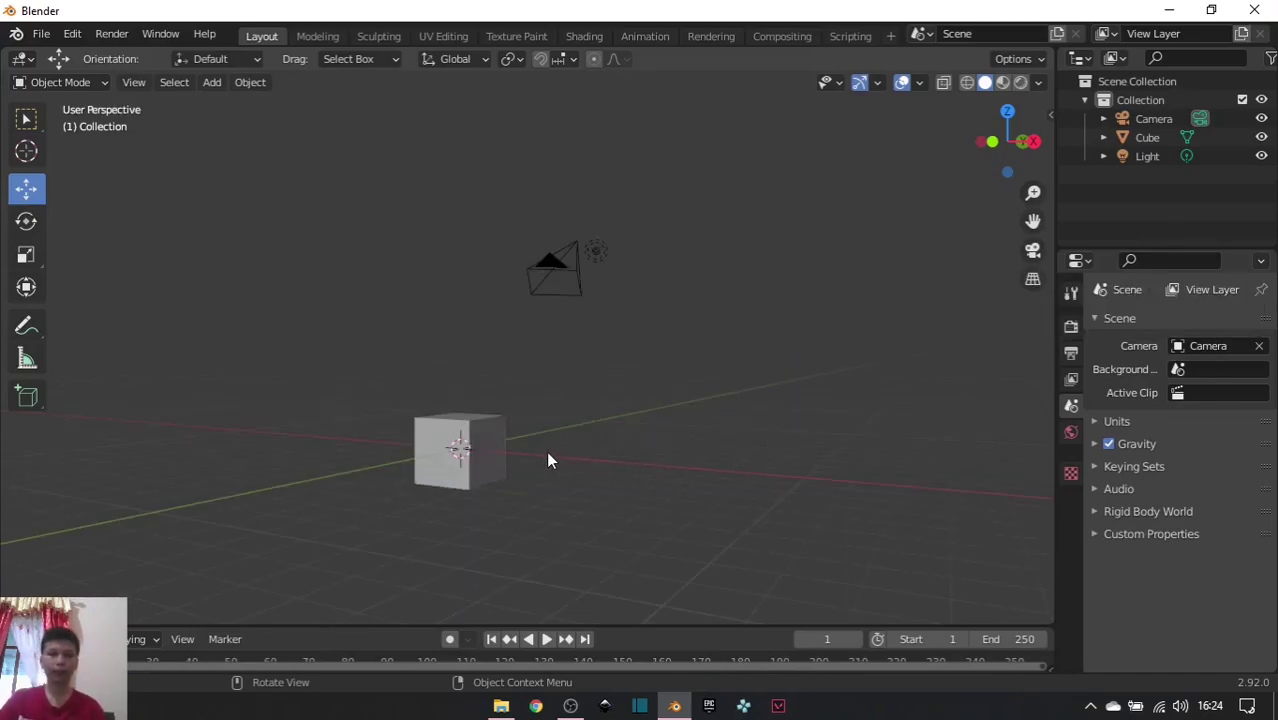
key("KP_5")
key("KP_5")
key("KP_5")
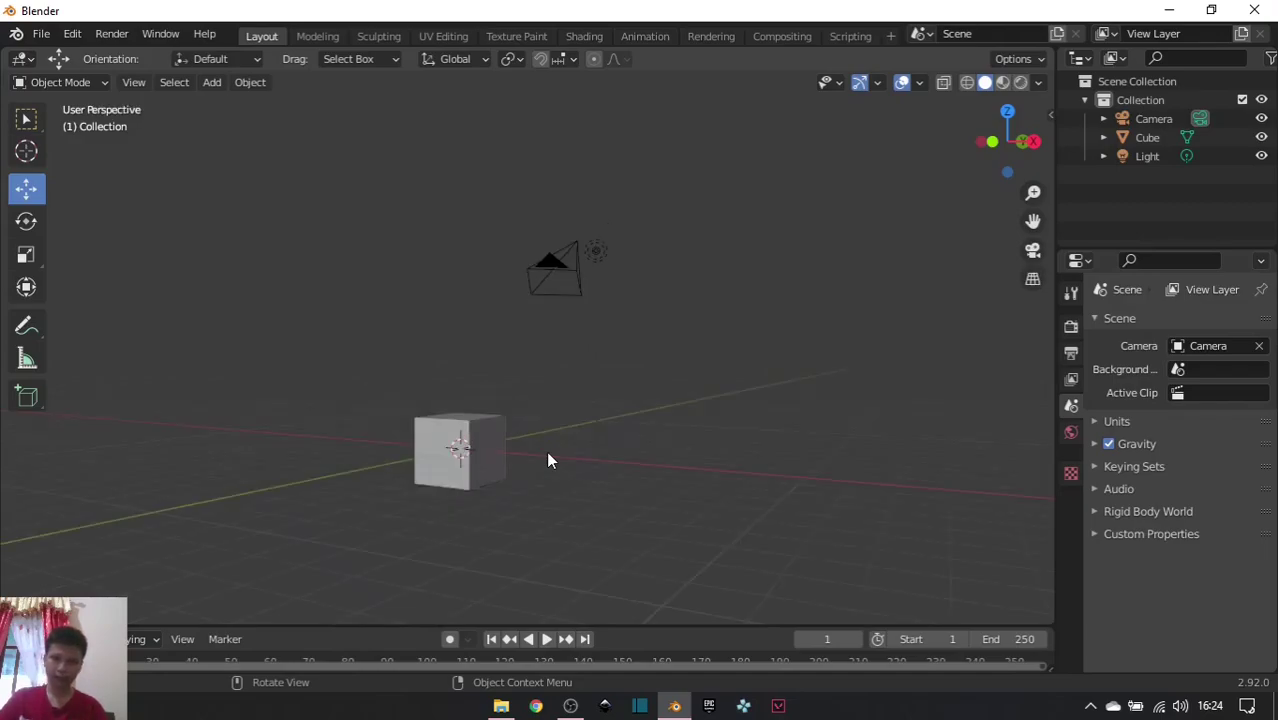
key("KP_5")
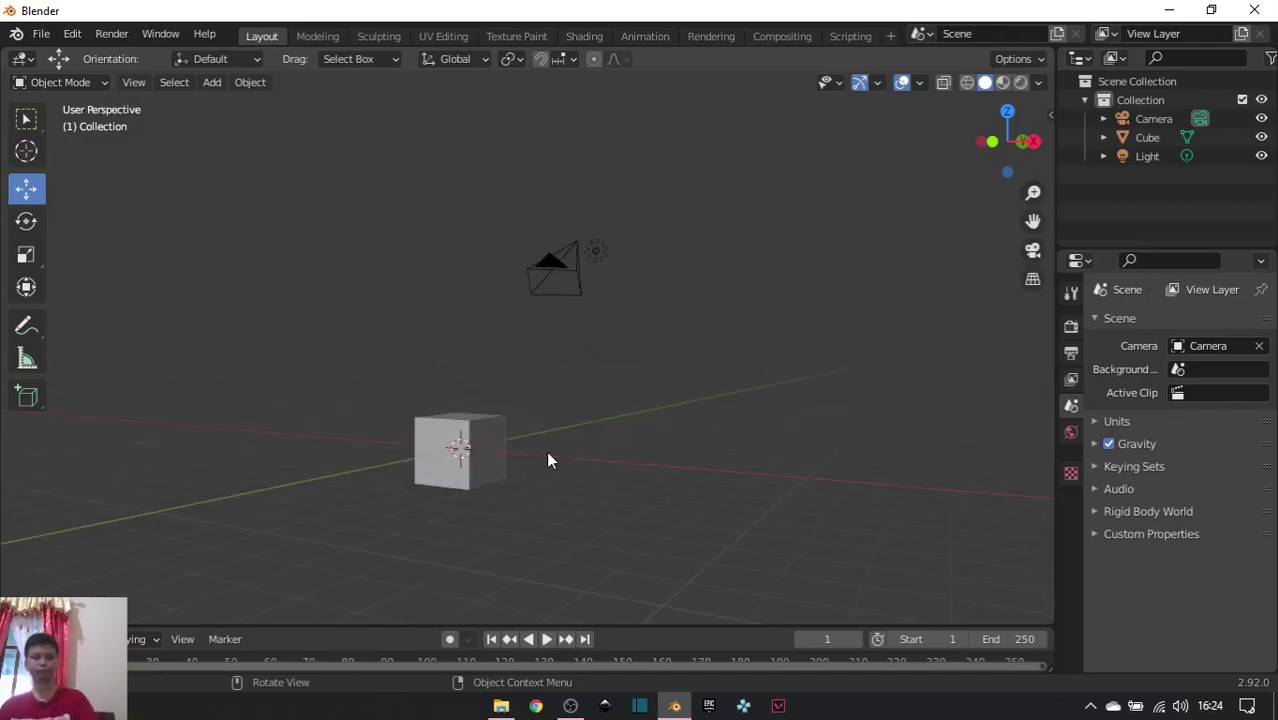
Rotate the perspective view sideways around the cube in six steps until it faces the positive X side.
key("KP_6")
key("KP_6")
key("KP_6")
key("KP_6")
key("KP_6")
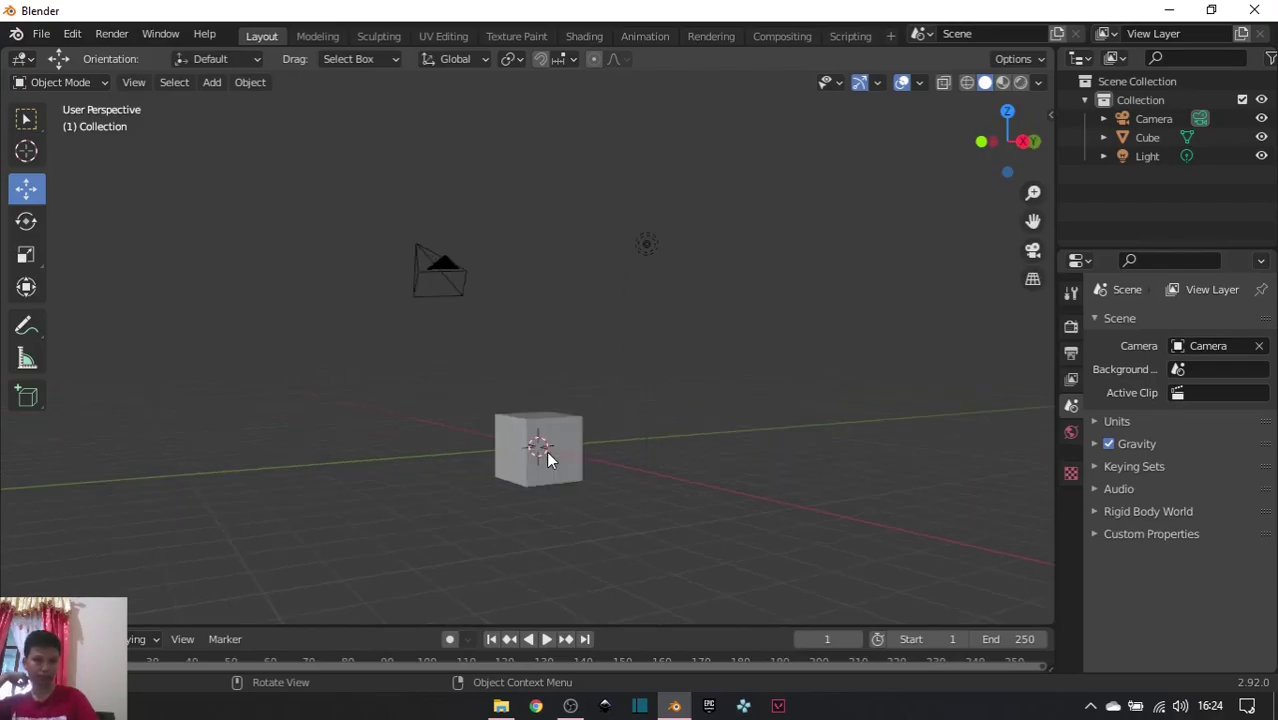
key("KP_6")
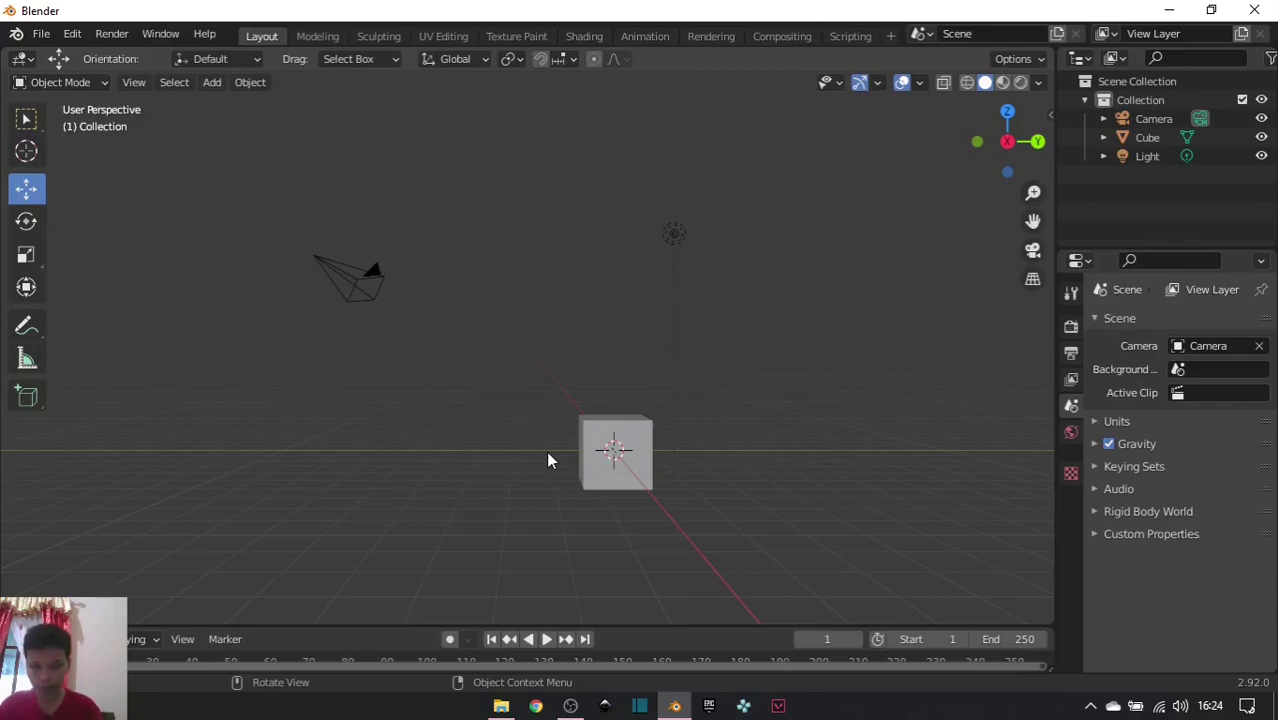
View the scene from the top, orbit freely out of that view, and switch to the front orthographic view.
key("KP_7")
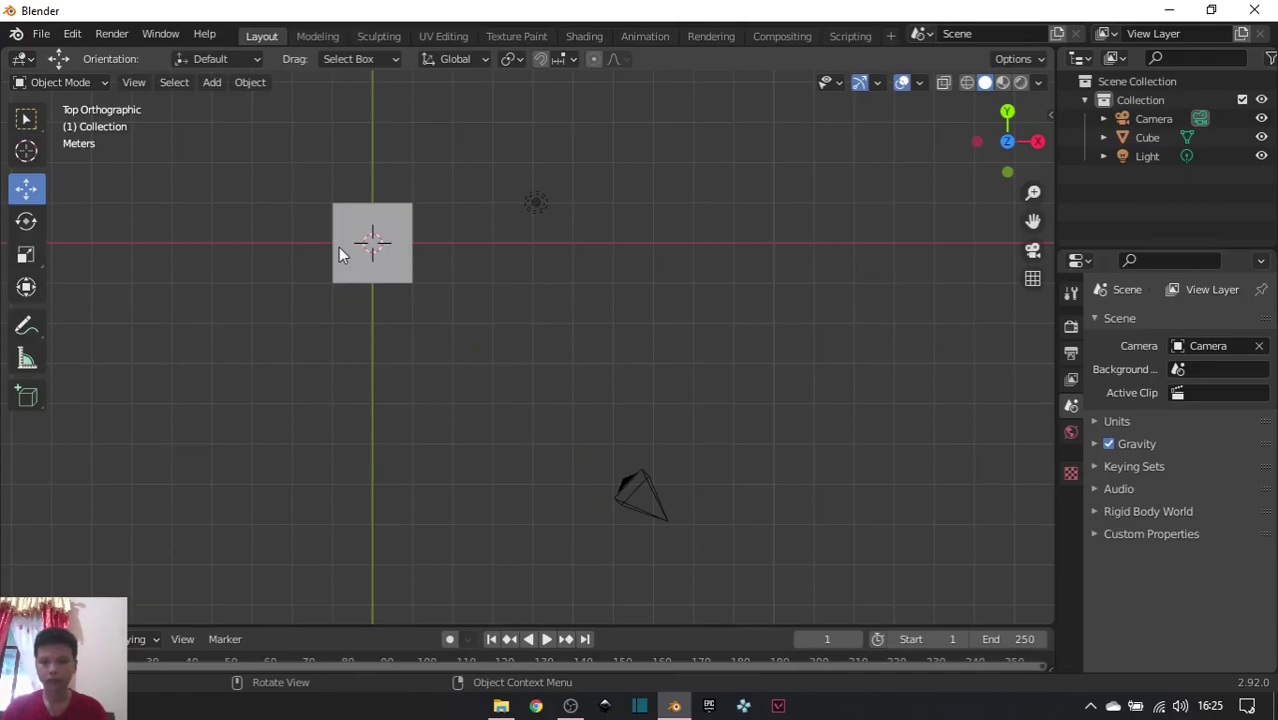
middle_click_drag(338, 249, 364, 251)
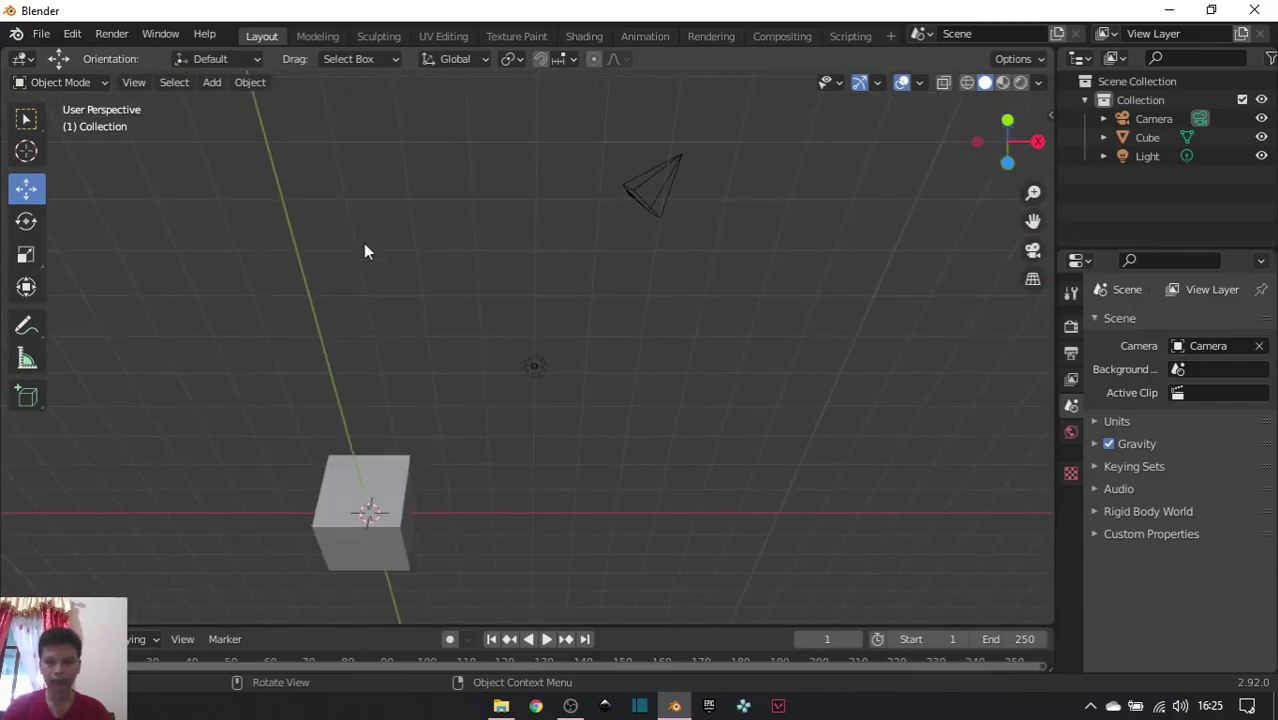
key("KP_1")
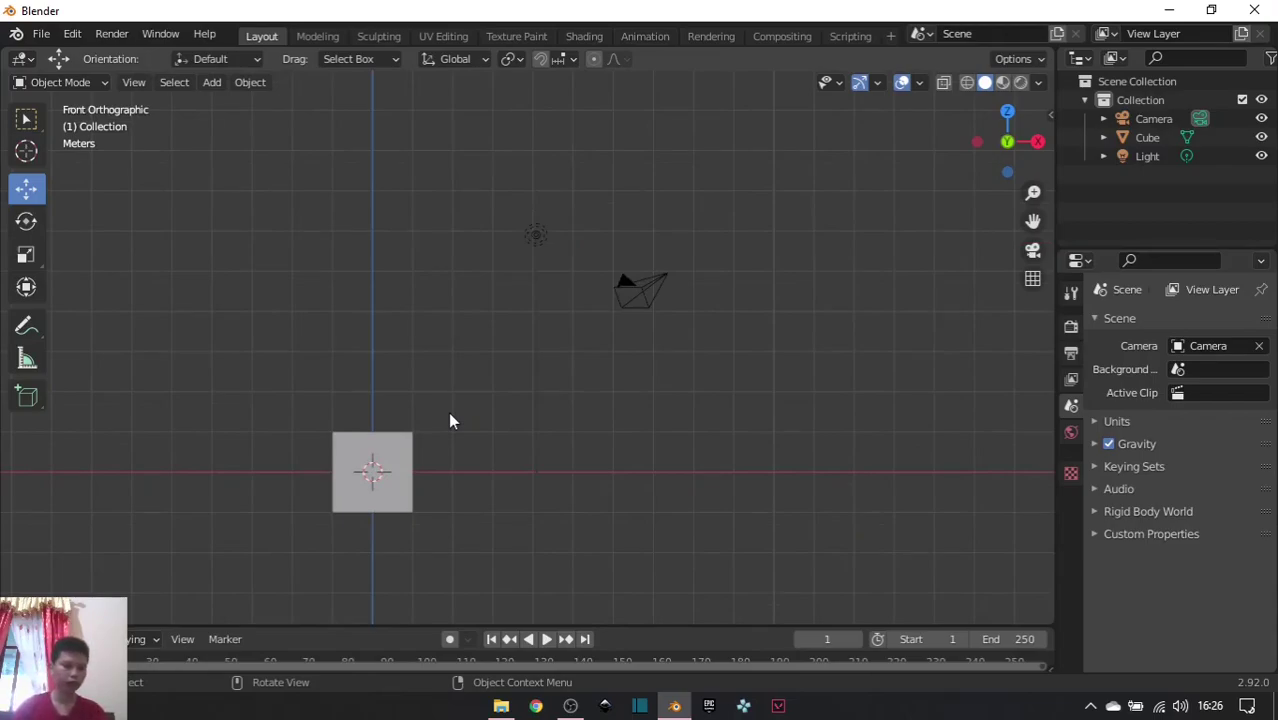
Pan the front orthographic view sideways in both directions and then vertically around the cube.
key("ctrl")
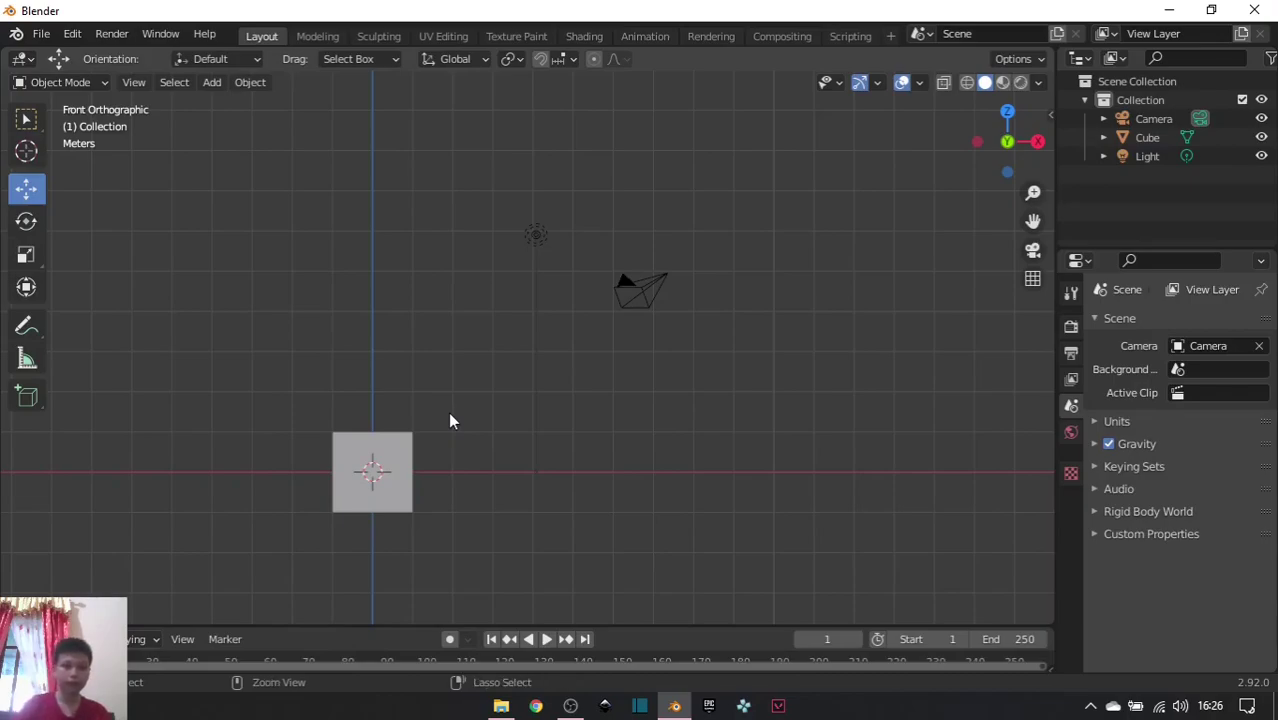
scroll(450, 421, "down", 4, "ctrl")
scroll(450, 421, "down", 4, "ctrl")
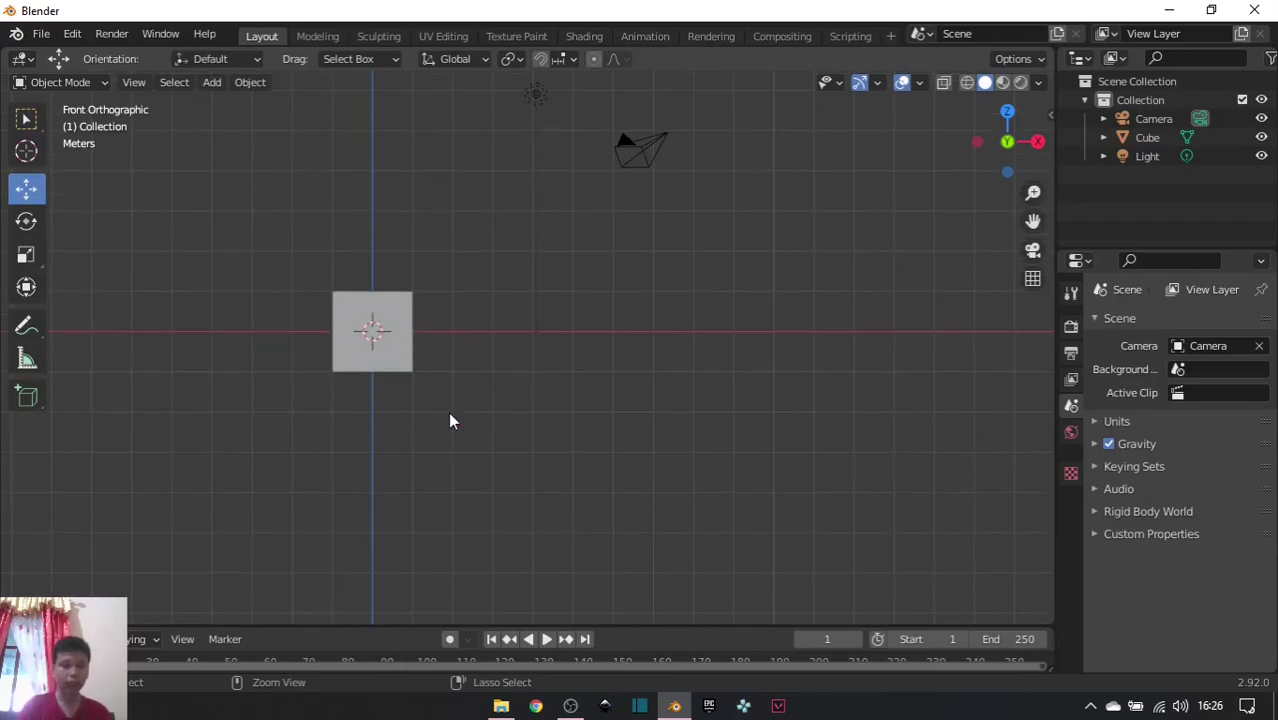
scroll(450, 421, "up", 6, "ctrl")
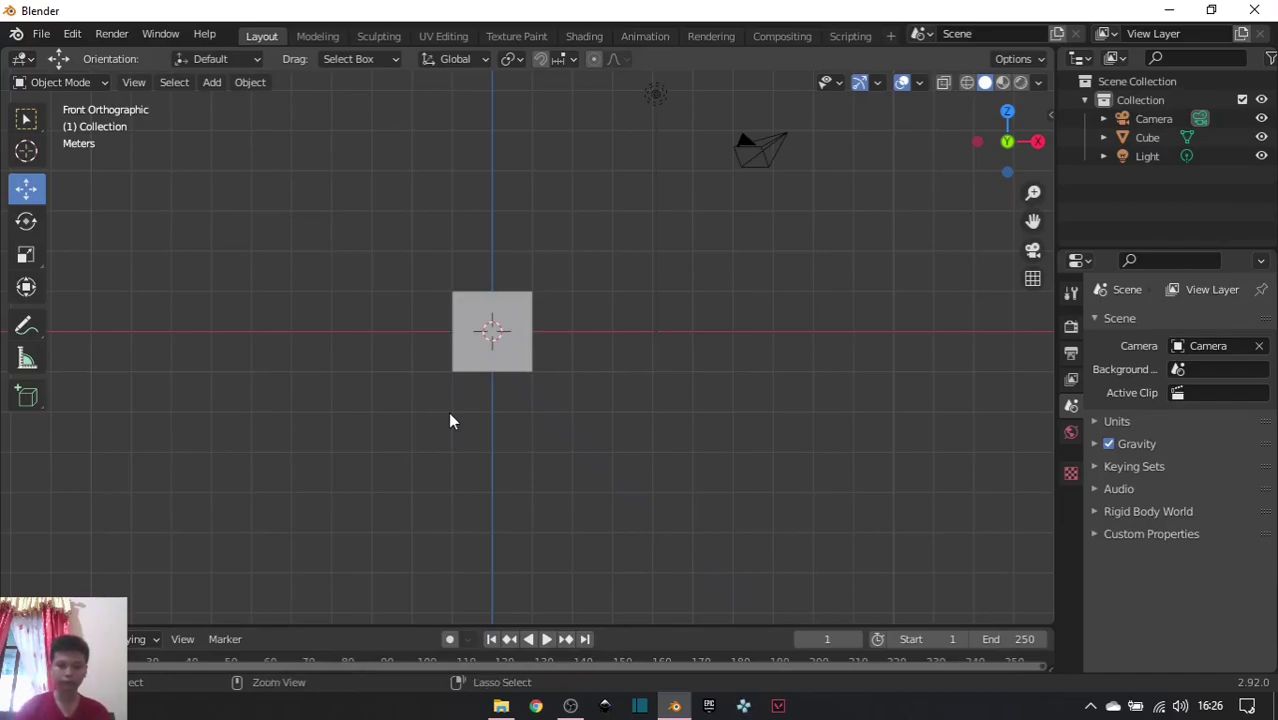
scroll(448, 412, "down", 3, "ctrl")
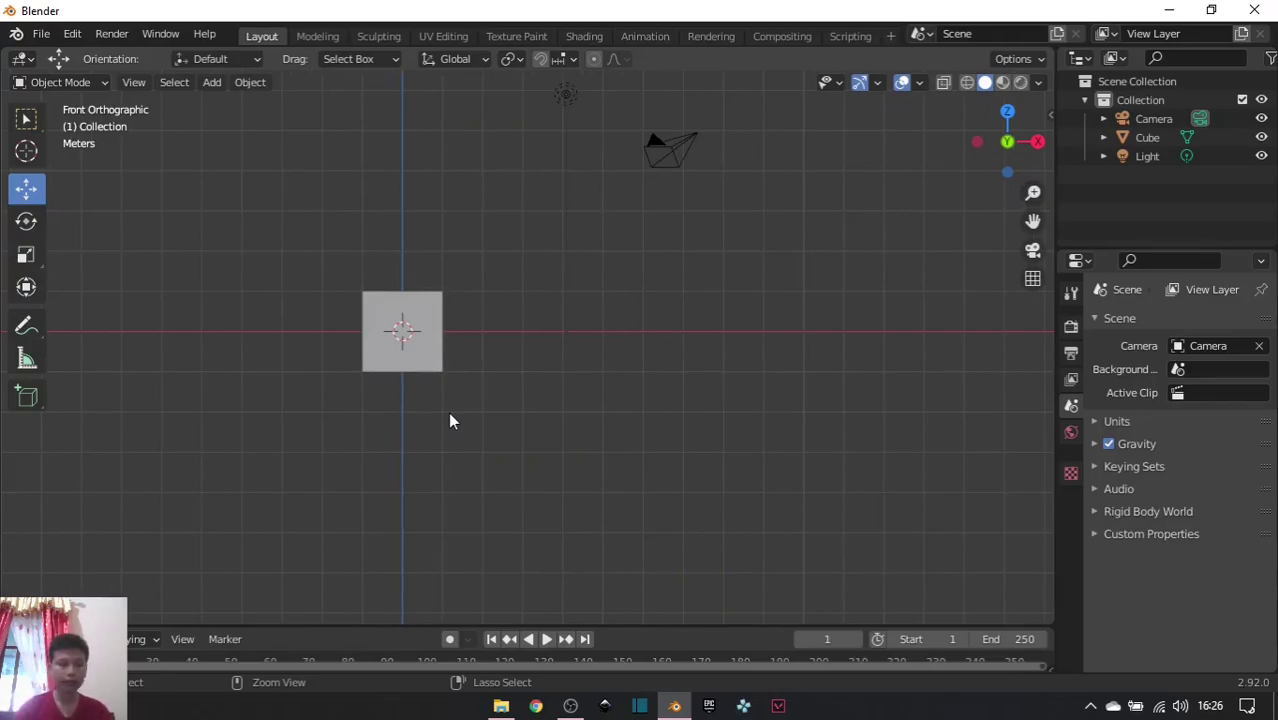
scroll(448, 412, "up", 3, "shift")
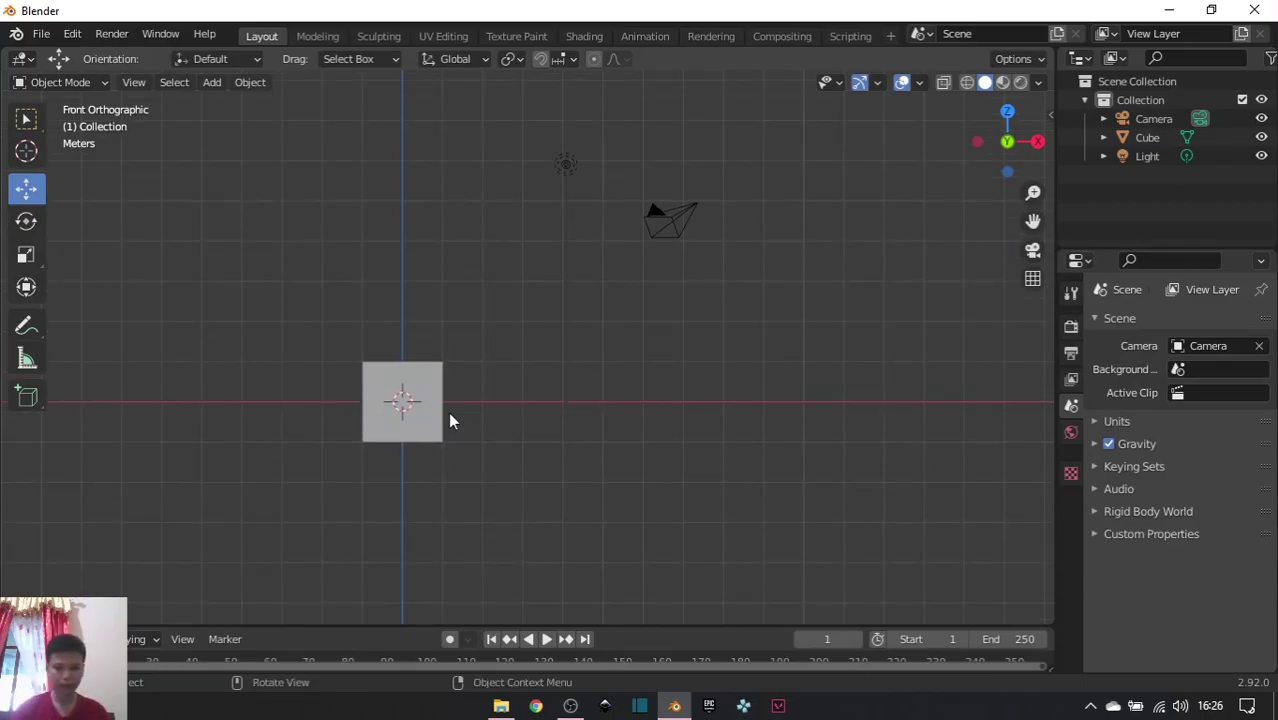
Alternate between the left and right orthographic views of the cube, ending in the left view.
key("ctrl+KP_3")
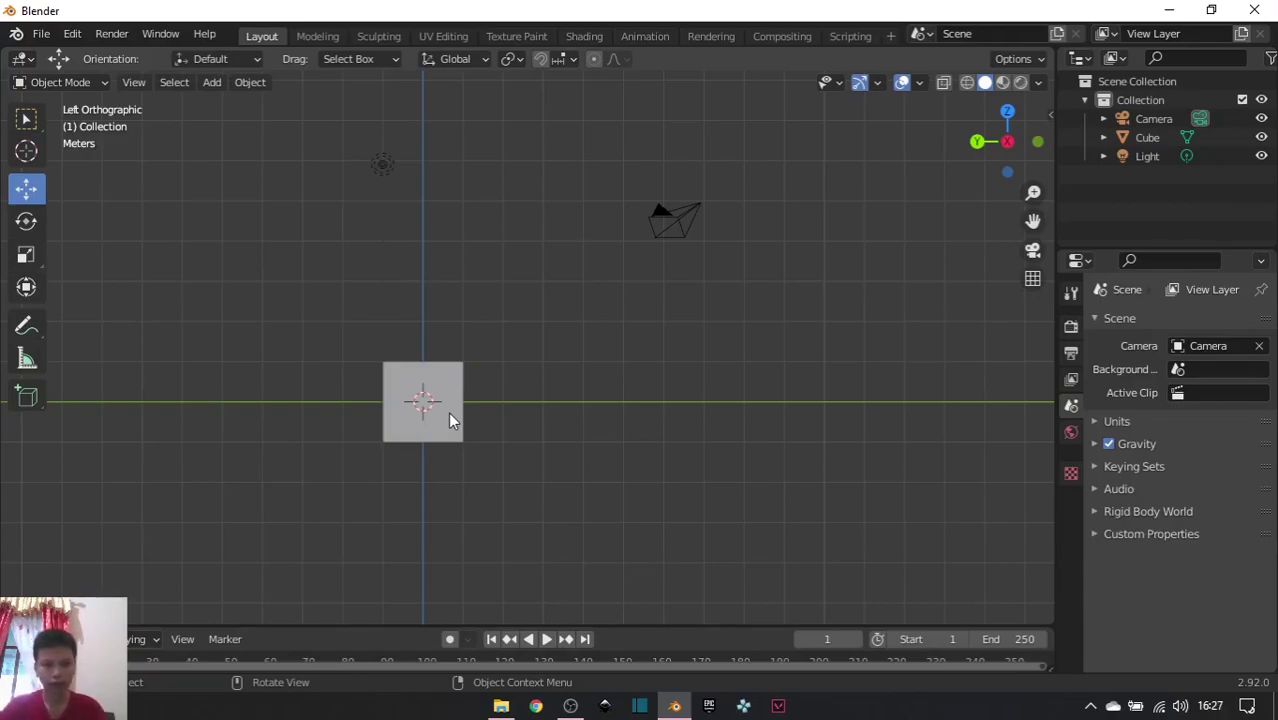
key("KP_3")
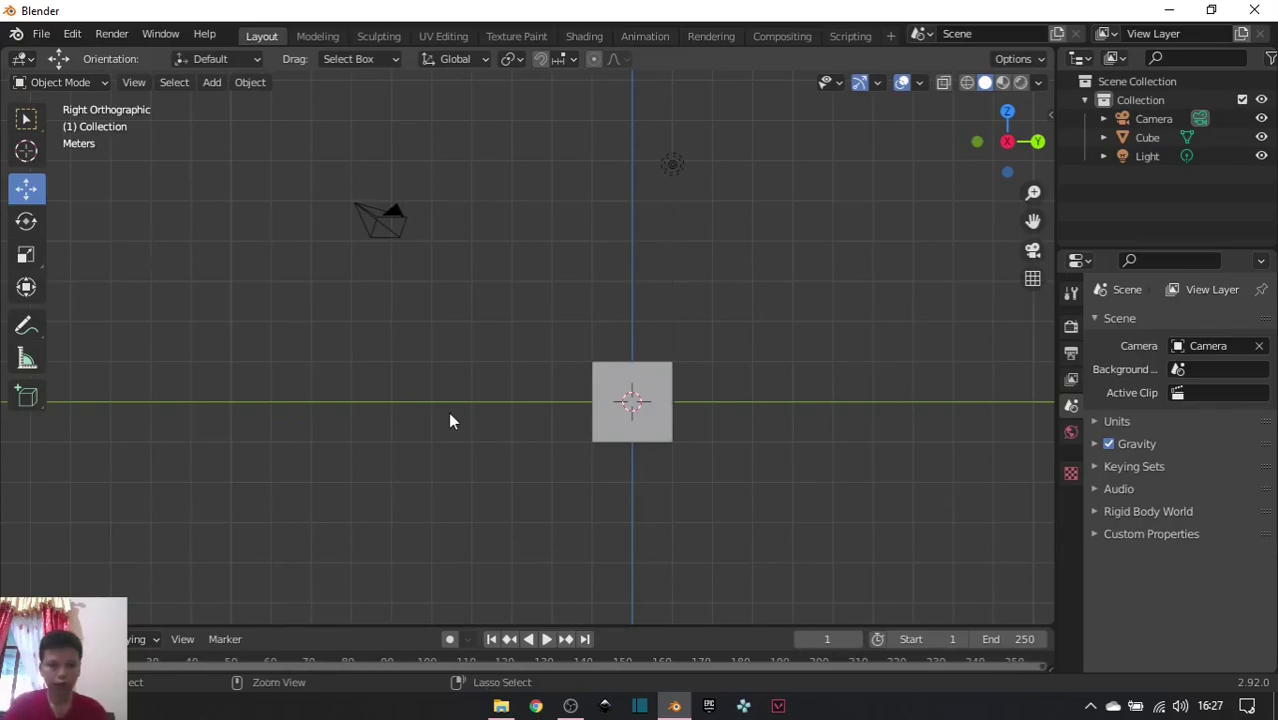
key("ctrl+KP_3")
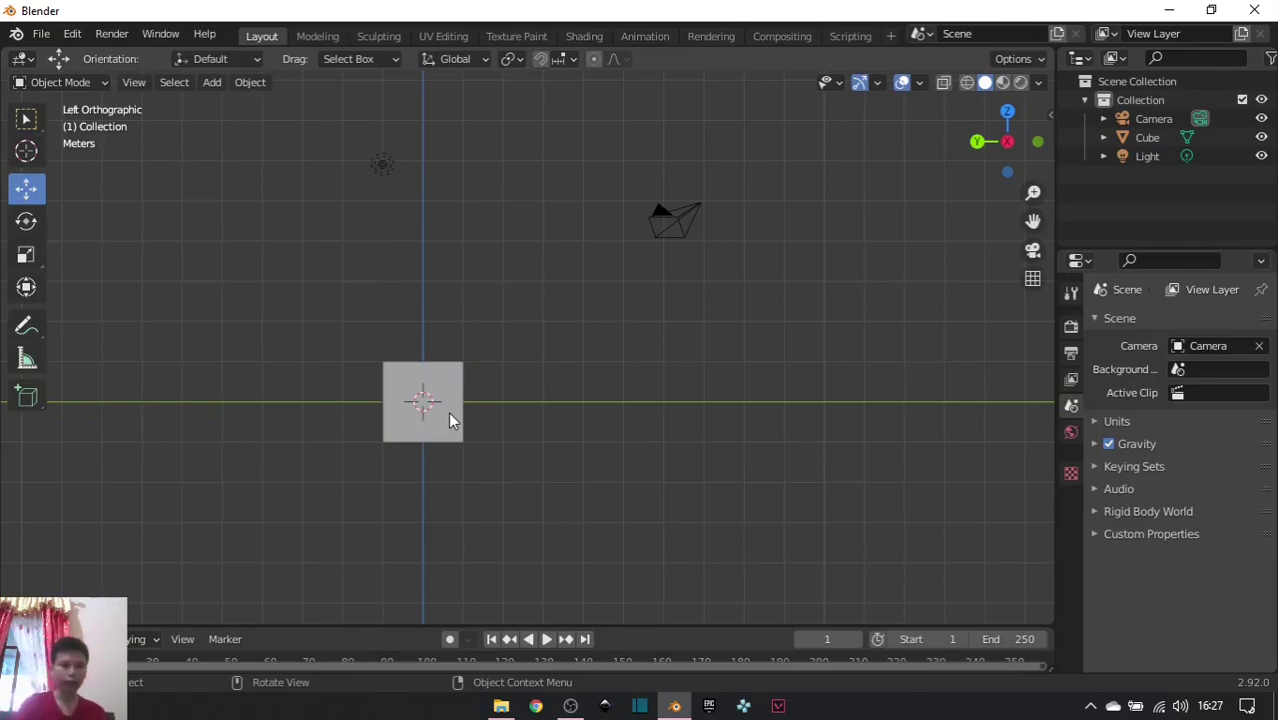
key("KP_3")
key("ctrl+KP_3")
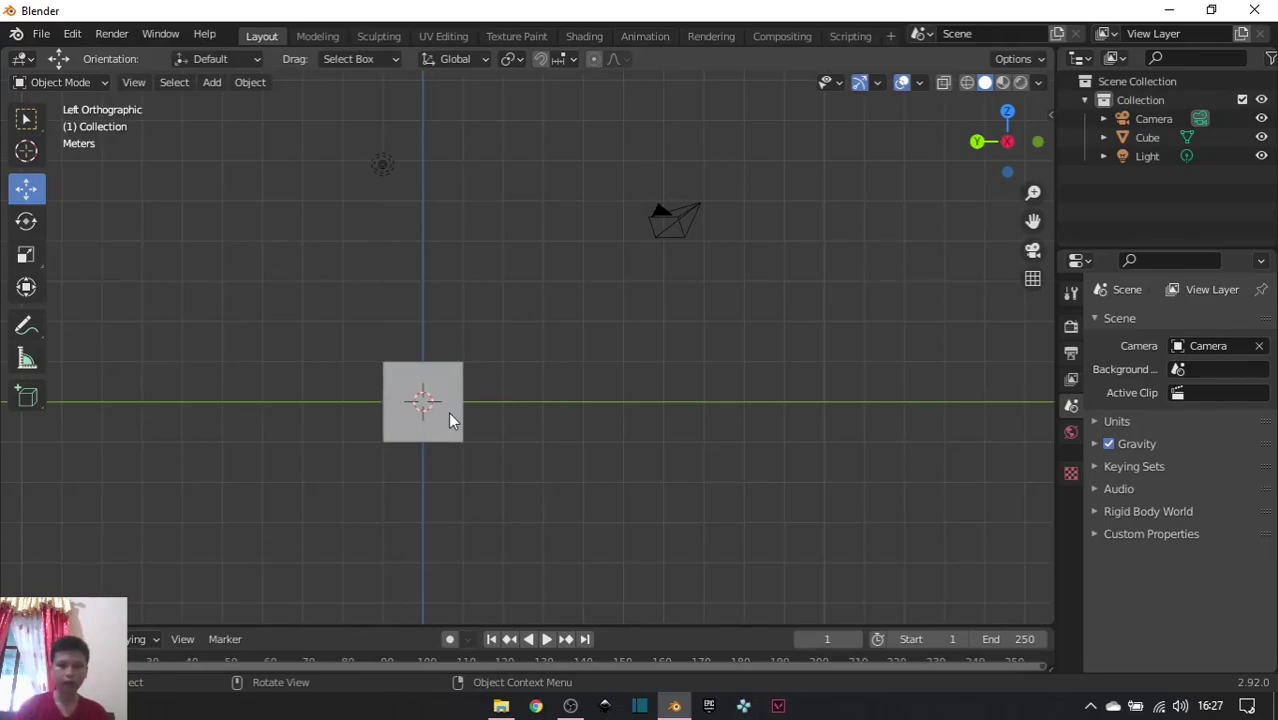
Show the back and front orthographic views, and flip from the bottom view to the opposite top view.
key("ctrl+KP_1")
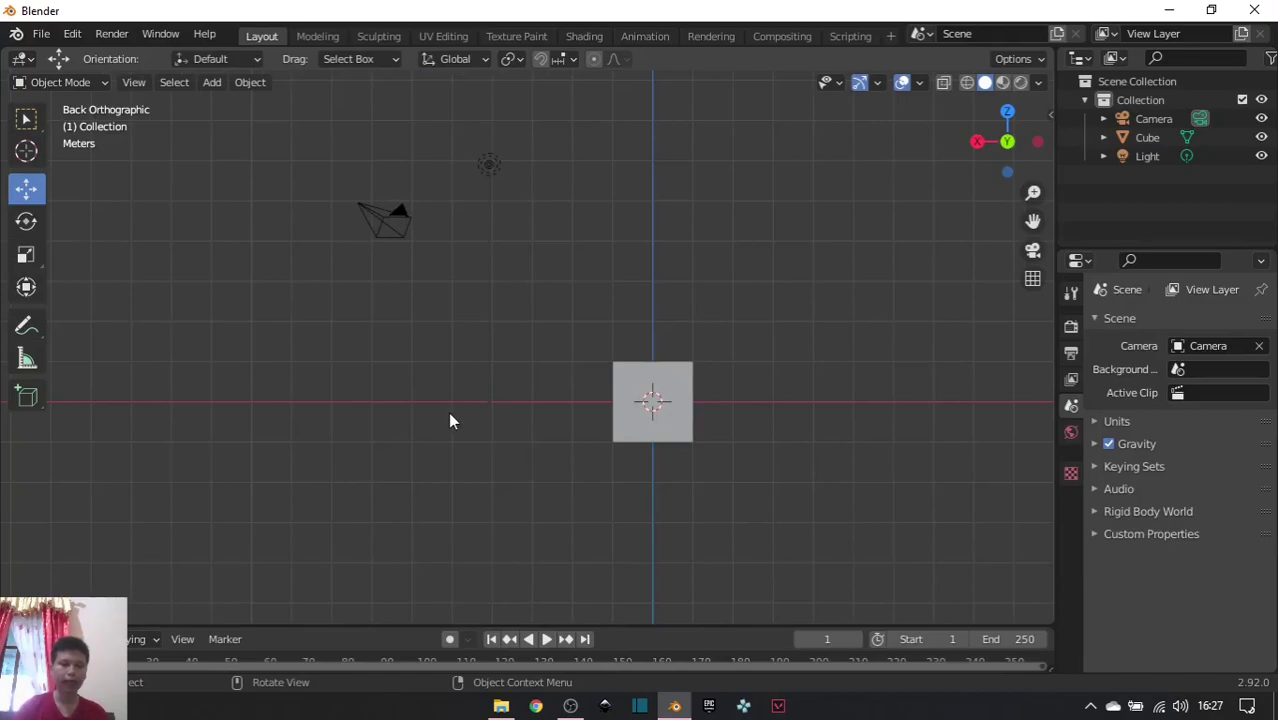
key("KP_1")
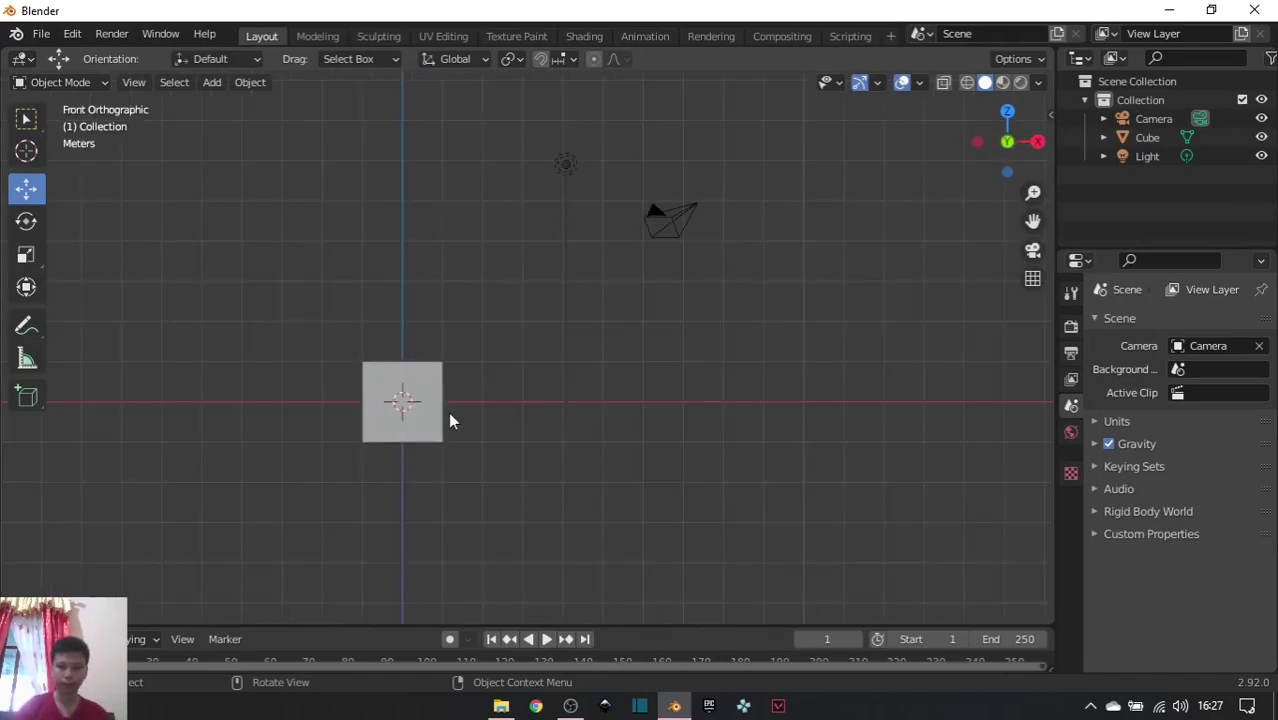
key("ctrl")
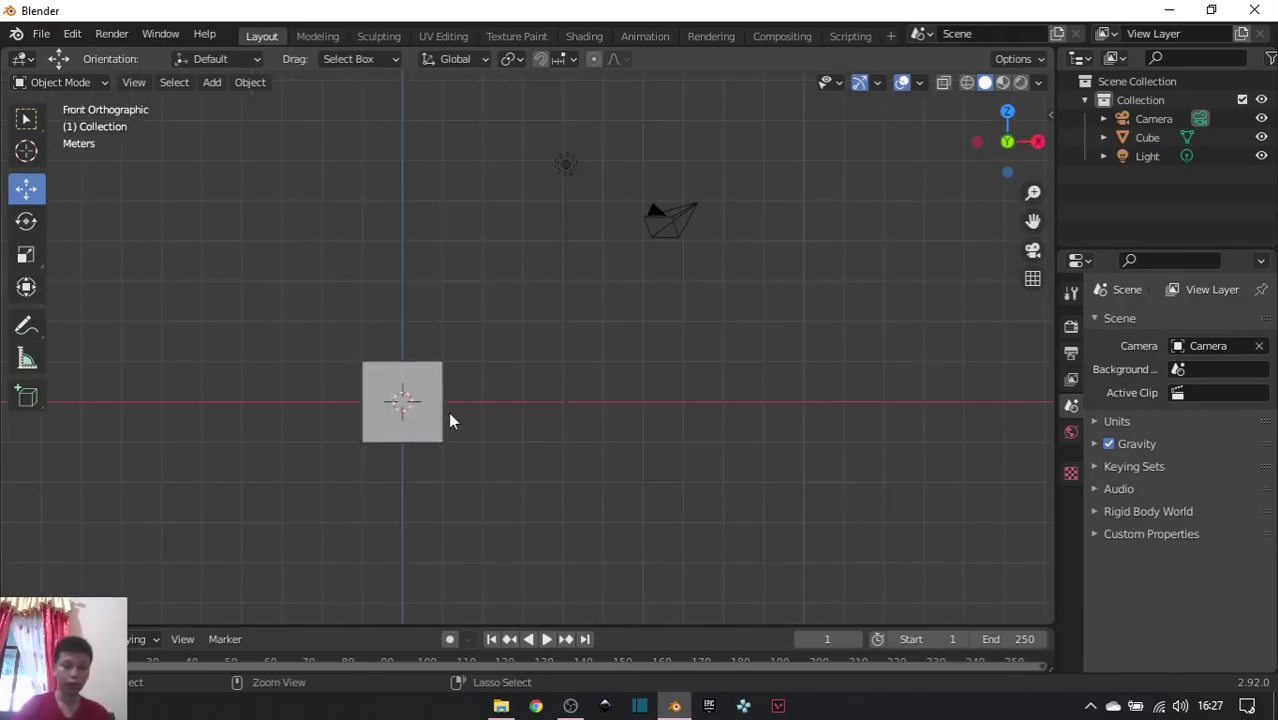
key("ctrl+KP_7")
key("KP_9")
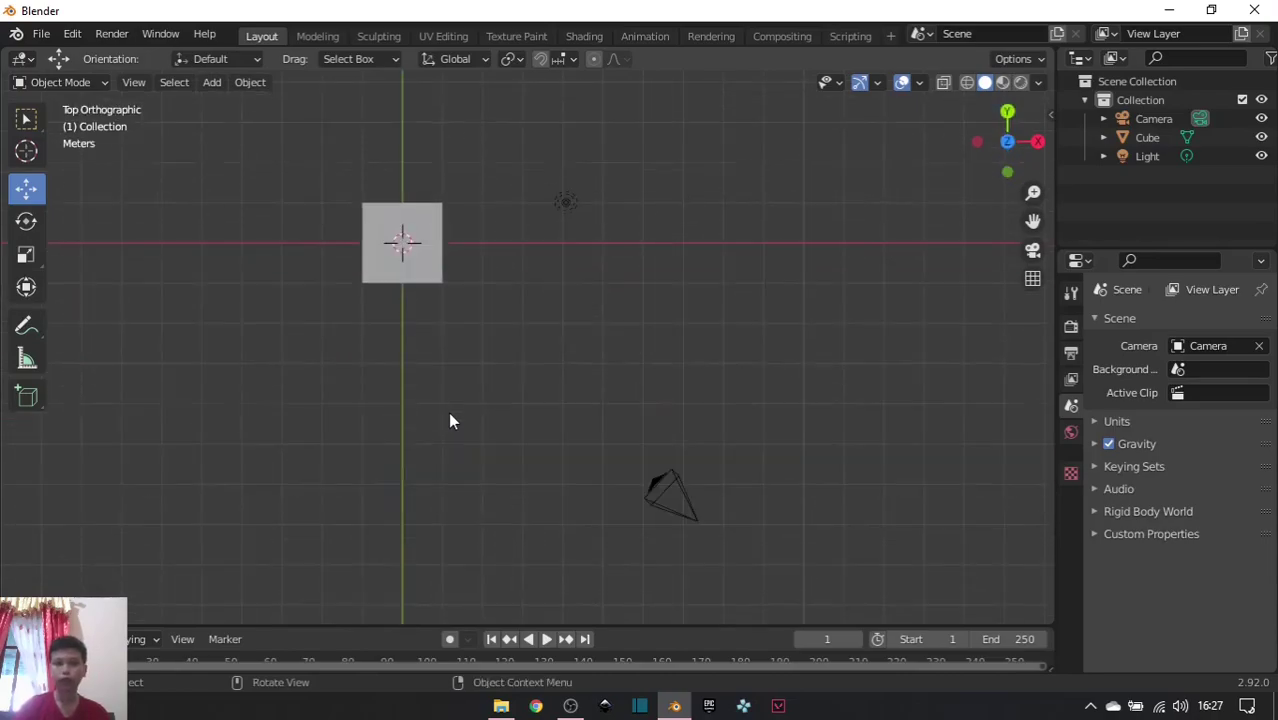
Look through the camera, return to the front view, and orbit in steps to a raised perspective view of the cube.
key("KP_0")
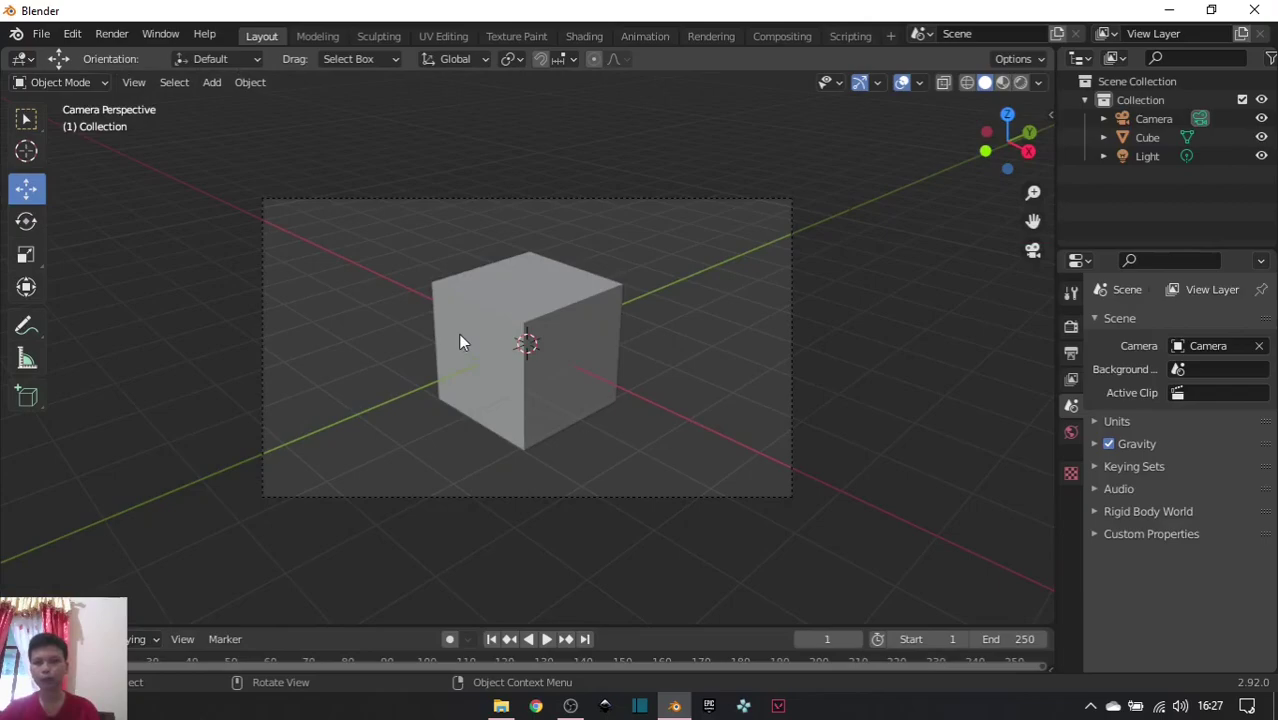
key("KP_1")
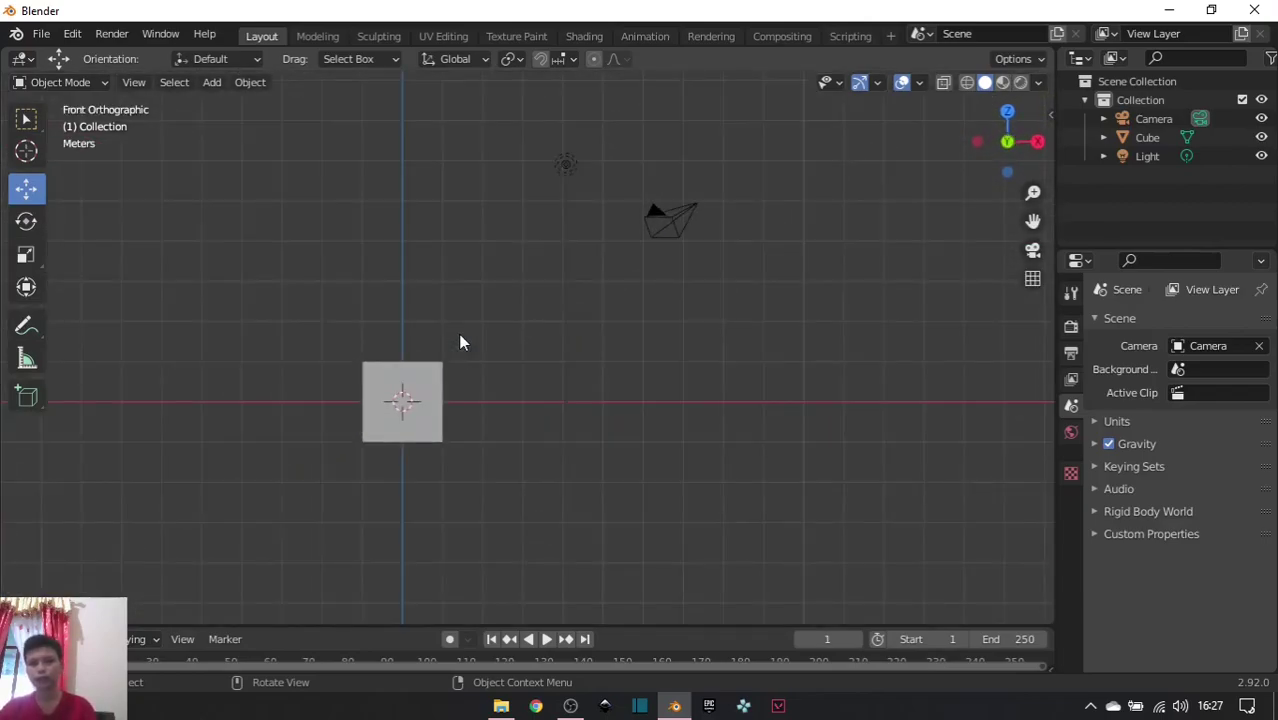
key("KP_8")
key("KP_8")
key("KP_4")
key("KP_4")
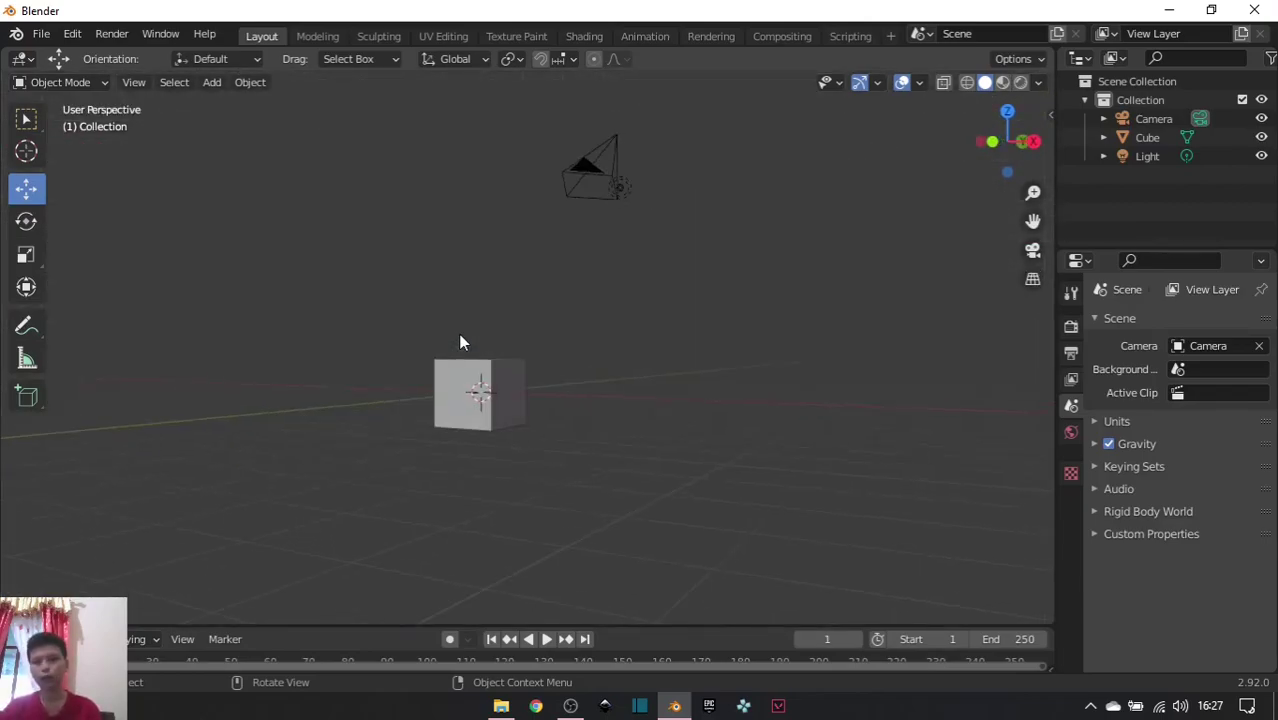
key("KP_6")
key("KP_6")
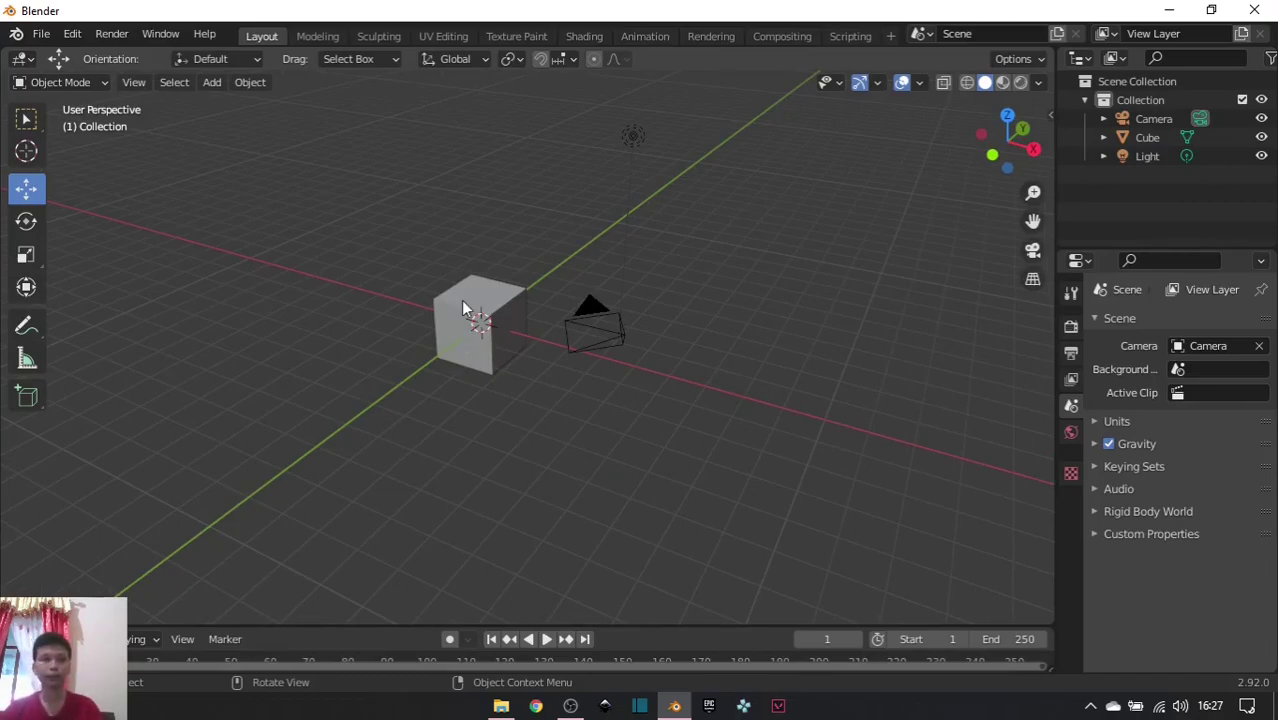
Move the cube to about X -3.0 m, Y -1.4 m, Z 1.1 m and rotate it around Z to about -344°.
left_click(464, 305)
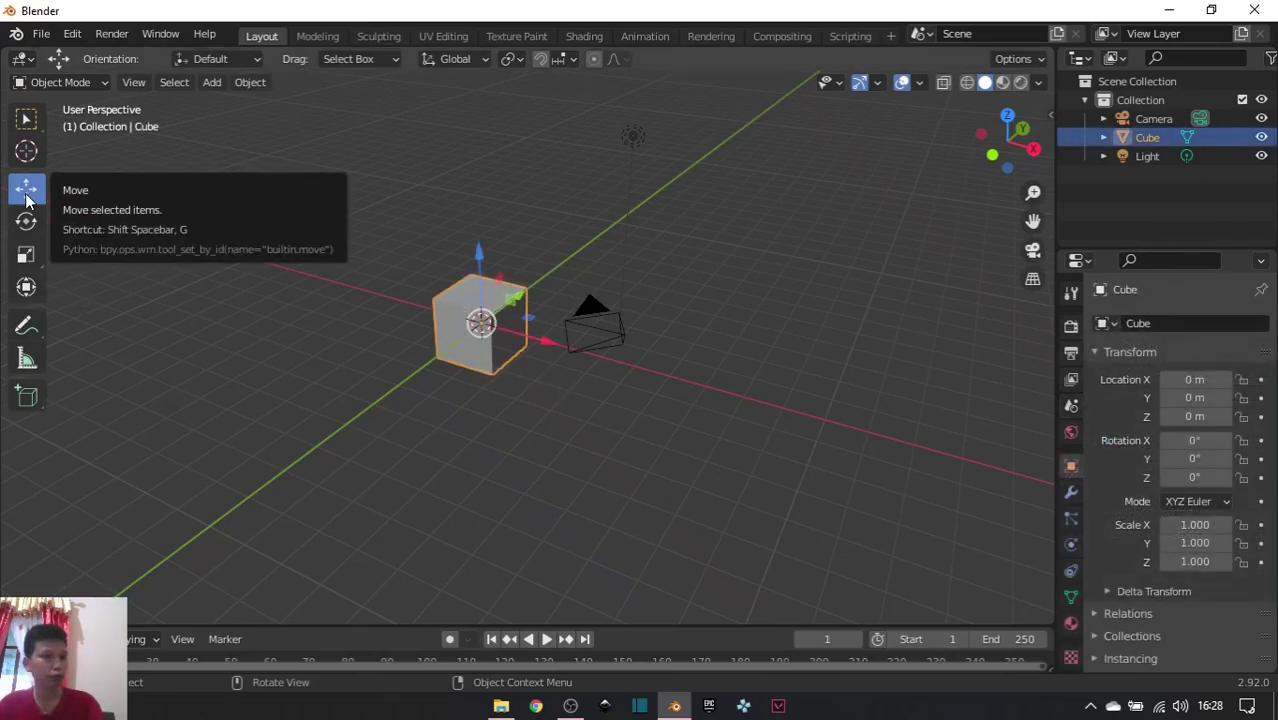
left_click_drag(551, 344, 600, 363)
left_click_drag(527, 275, 525, 234)
left_click_drag(555, 287, 548, 338)
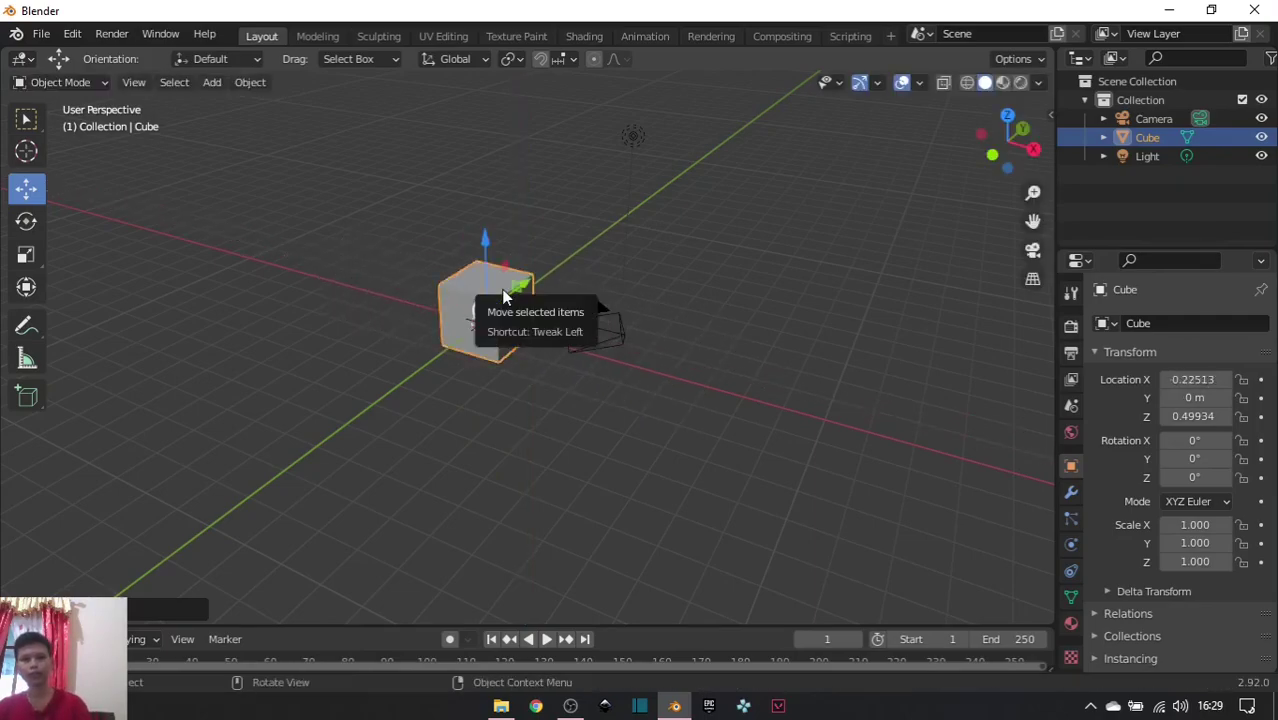
left_click_drag(505, 296, 390, 266)
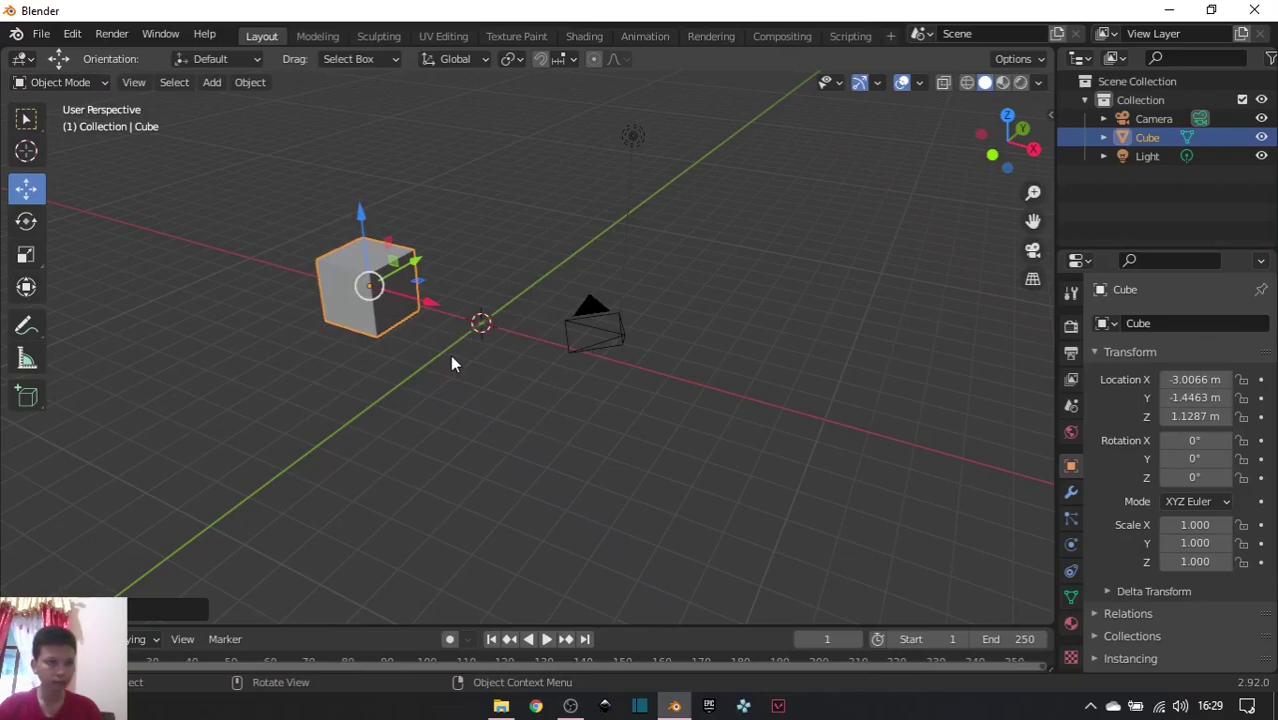
left_click(26, 221)
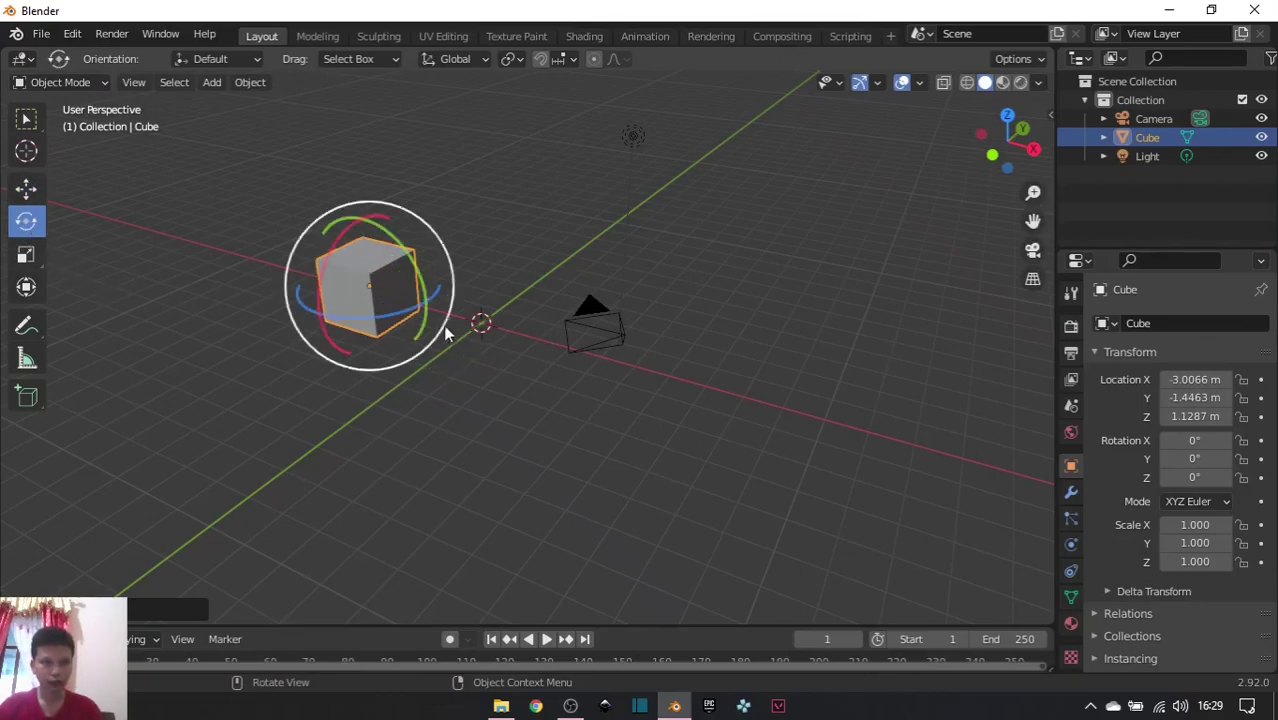
left_click_drag(444, 297, 537, 341)
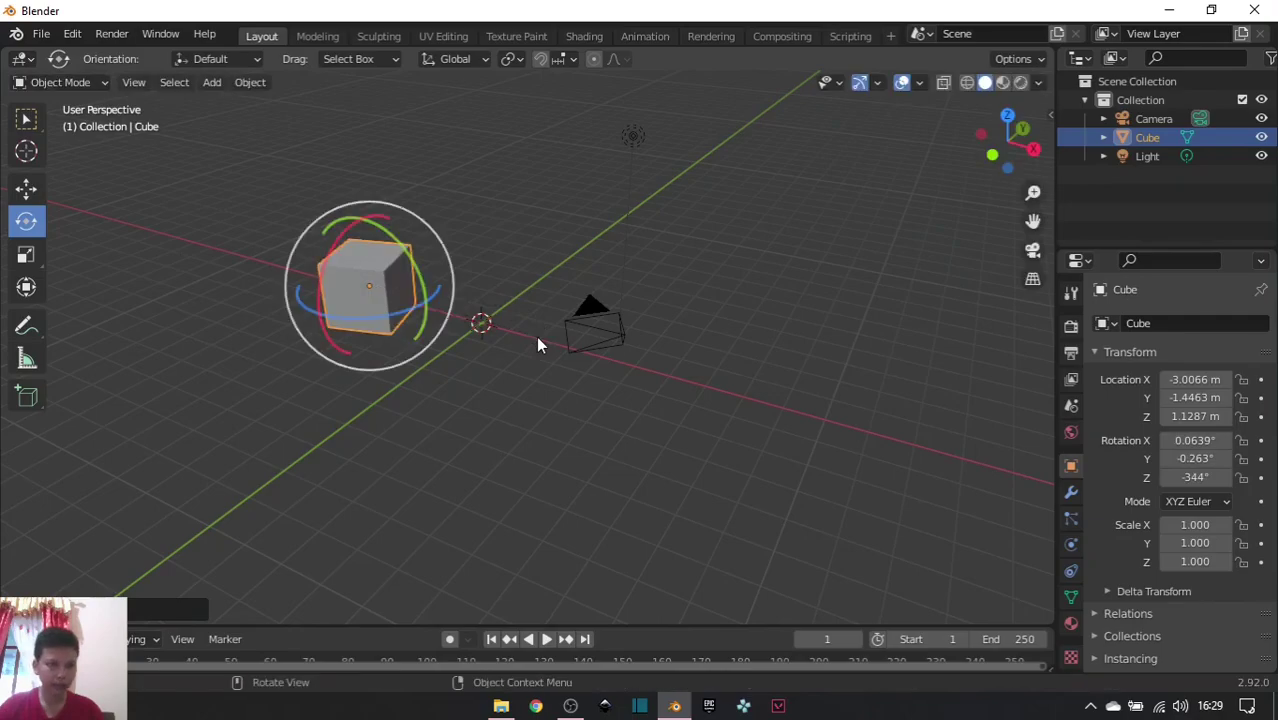
Scale the cube along its axes into a long block of about 3.4 in X, 1.3 in Y and 0.96 in Z.
left_click(27, 262)
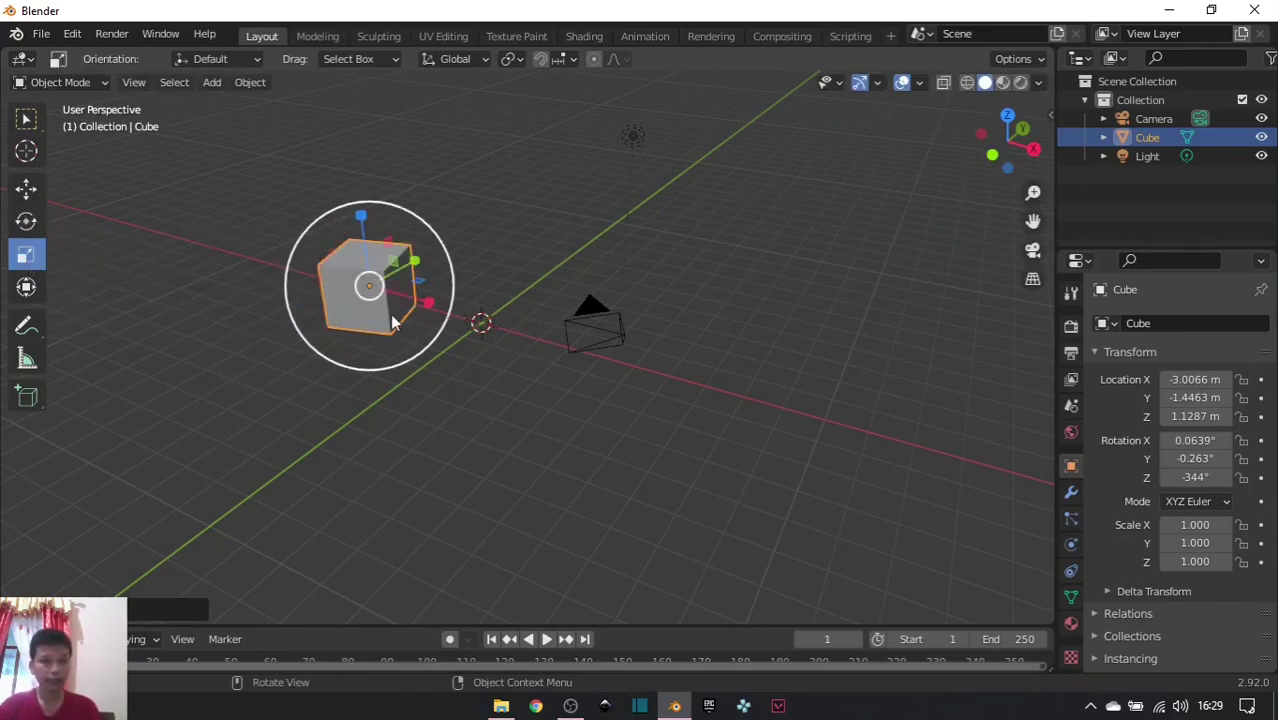
left_click_drag(427, 305, 579, 328)
left_click_drag(360, 218, 358, 172)
left_click_drag(360, 220, 367, 249)
mouse_move(362, 215)
left_mouse_down()
mouse_move(368, 260)
mouse_move(368, 212)
left_mouse_up()
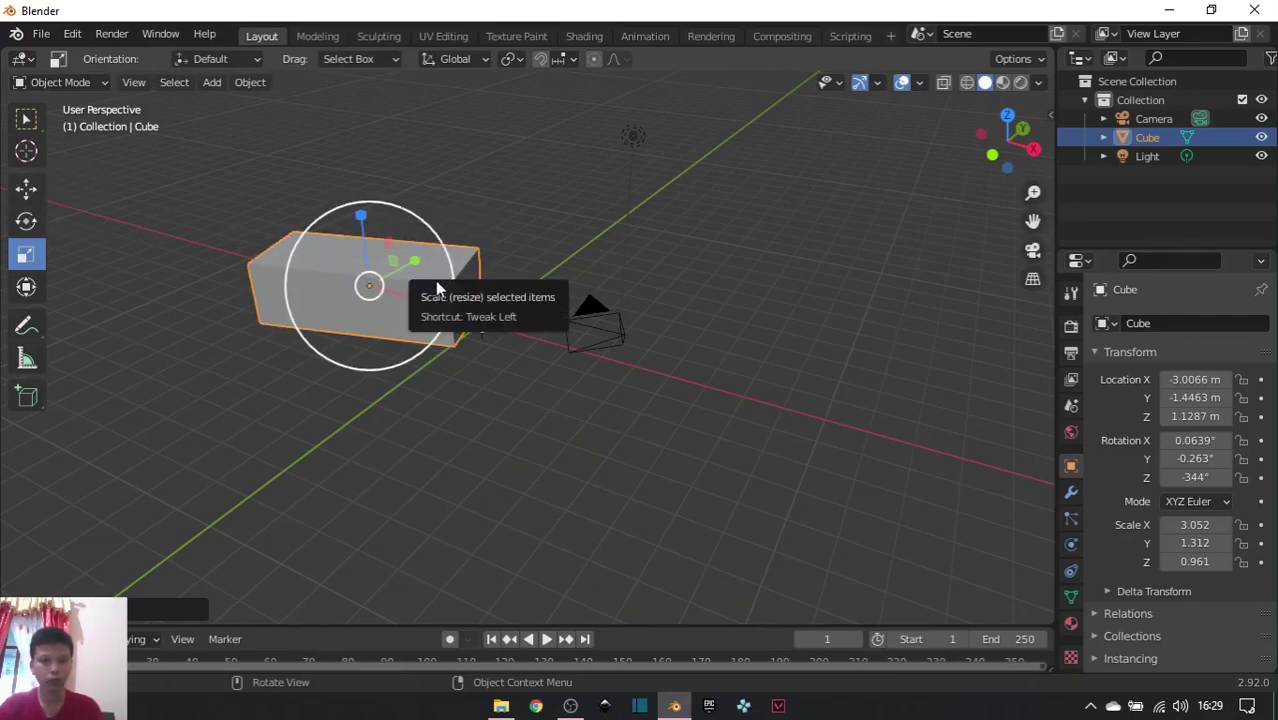
key("s")
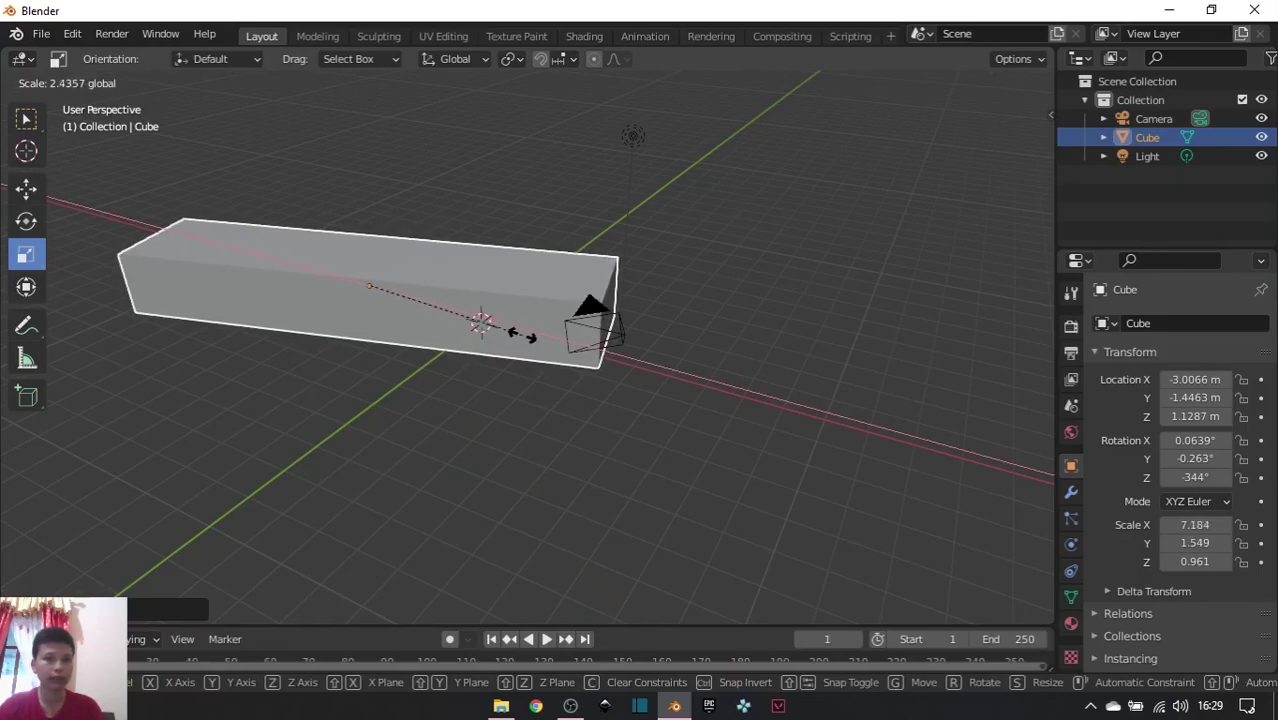
left_click(428, 320)
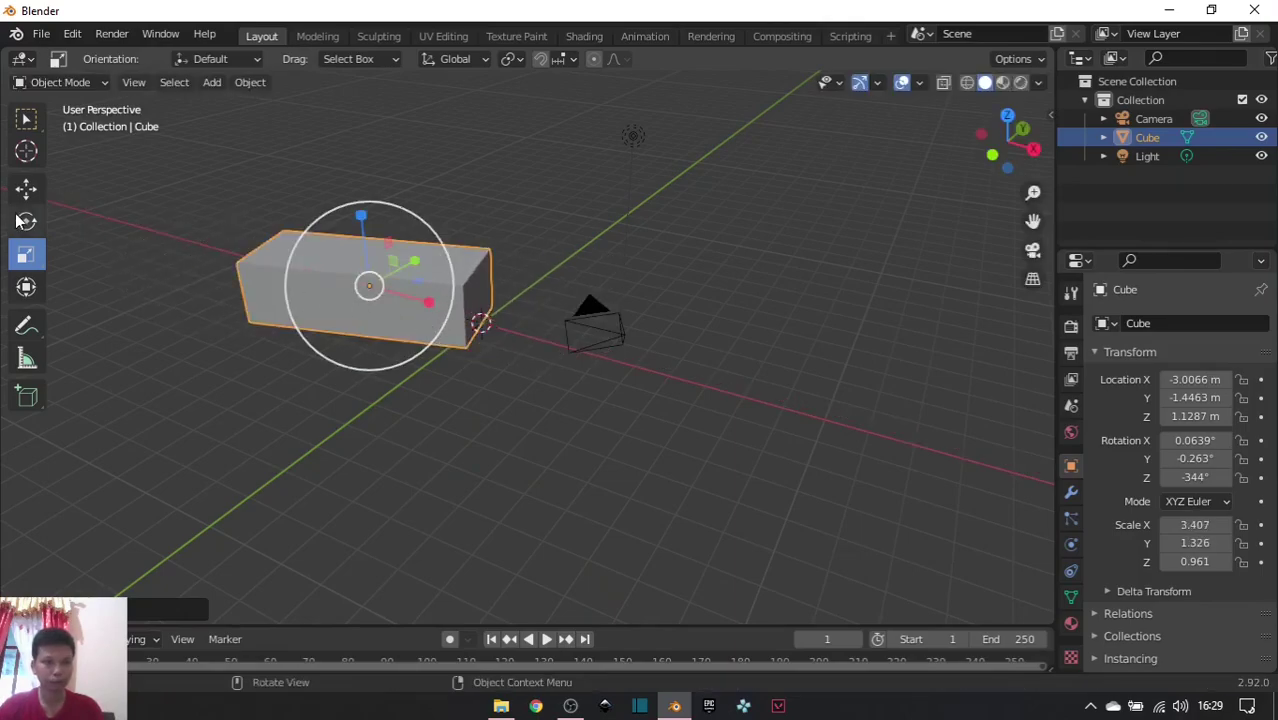
Rotate the stretched block with the Rotate tool to about -244° in X, -14.8° in Y and -367° in Z.
key("shift+space")
key("r")
left_click_drag(341, 233, 283, 413)
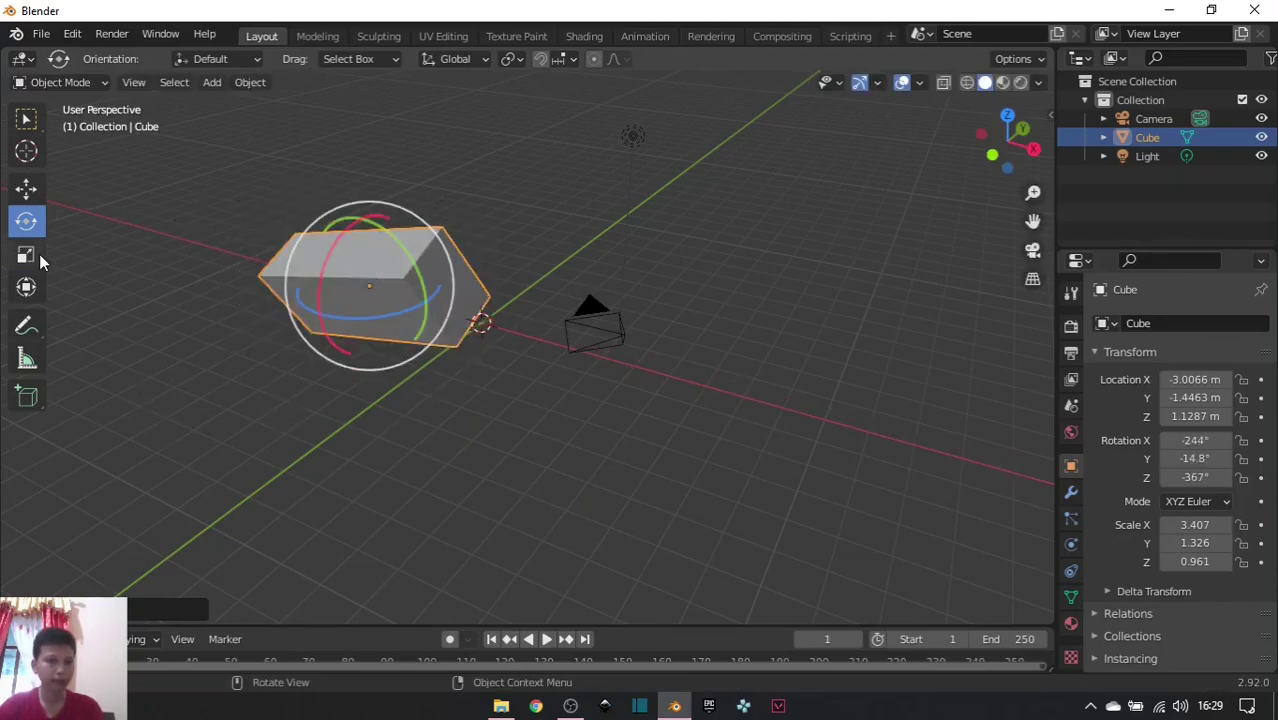
Move the rotated block with the Move tool to about X -0.28 m, Y -1.94 m, Z 1.11 m.
left_click(35, 257)
left_click(26, 189)
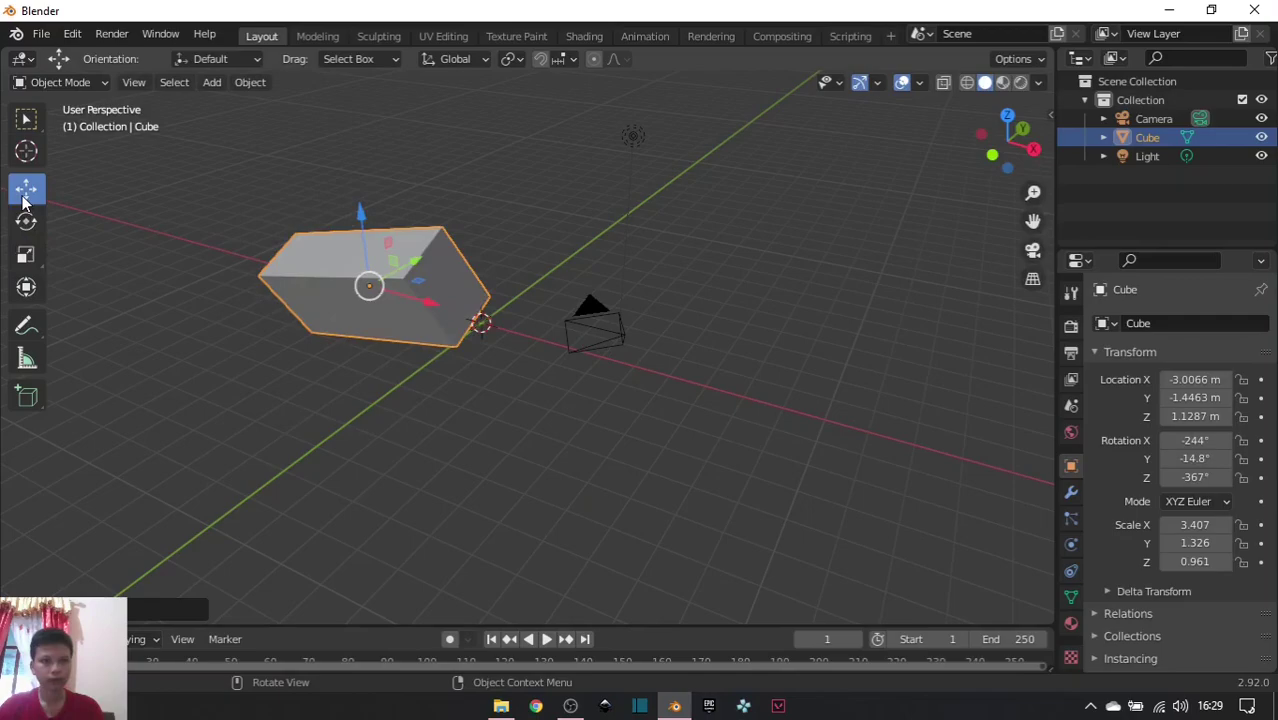
left_click_drag(427, 300, 458, 316)
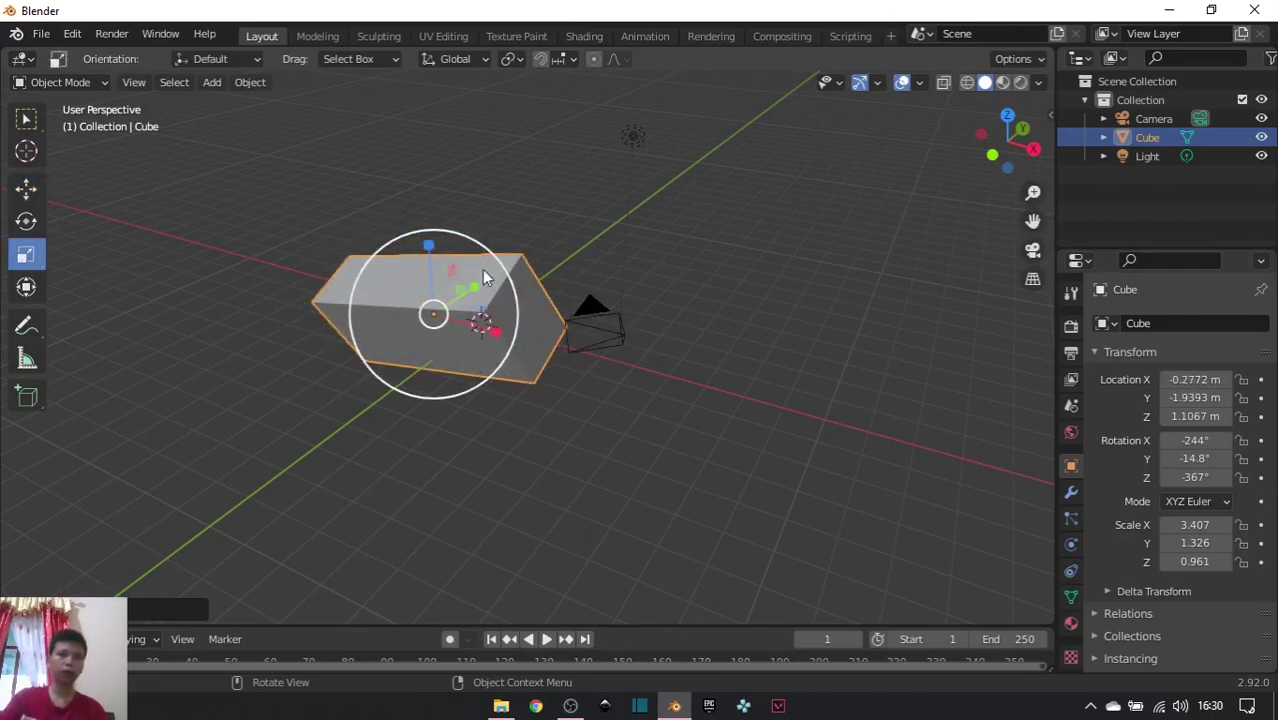
Scale the block uniformly to about 3.76 in X, 1.46 in Y and 1.06 in Z, and deselect it.
key("s")
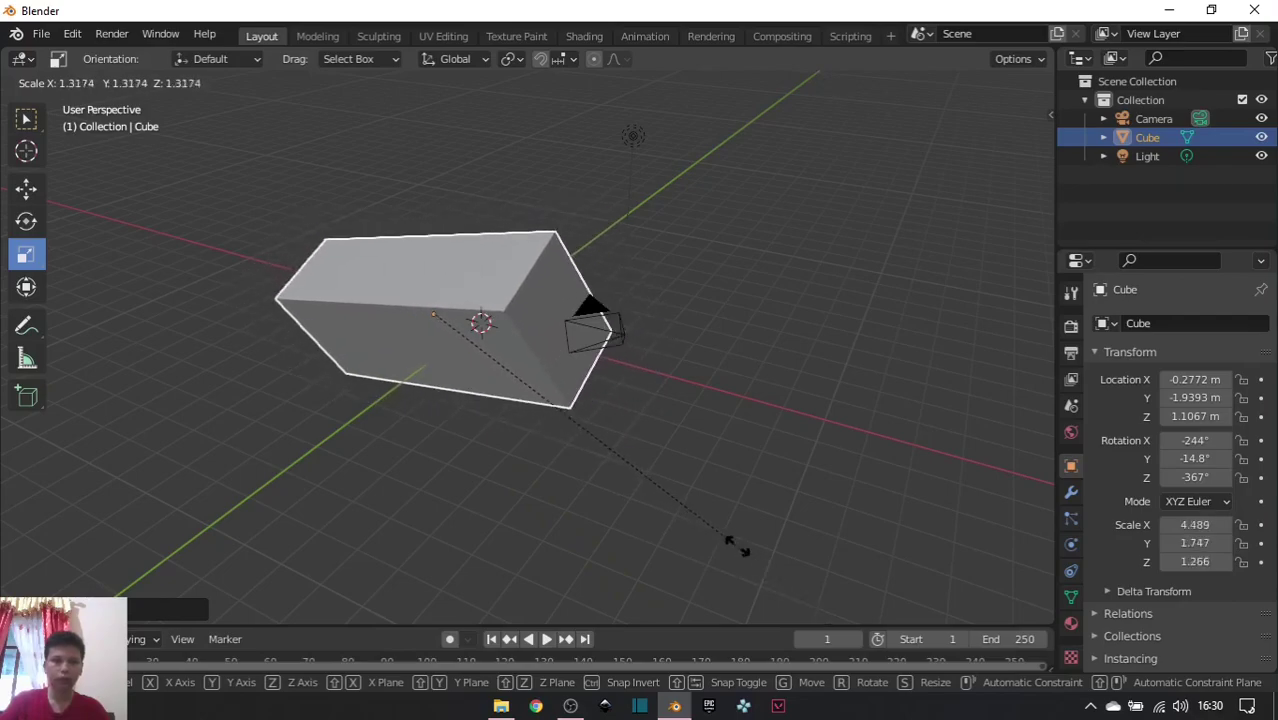
left_click(690, 510)
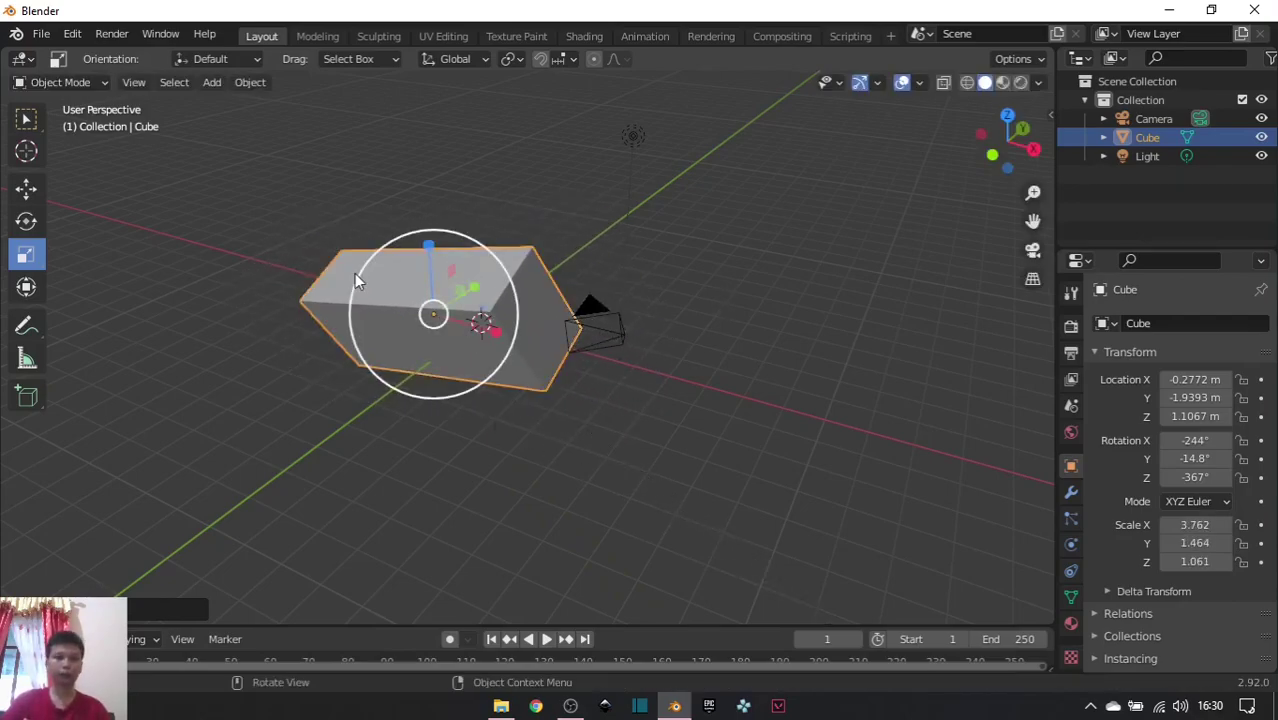
key("alt+a")
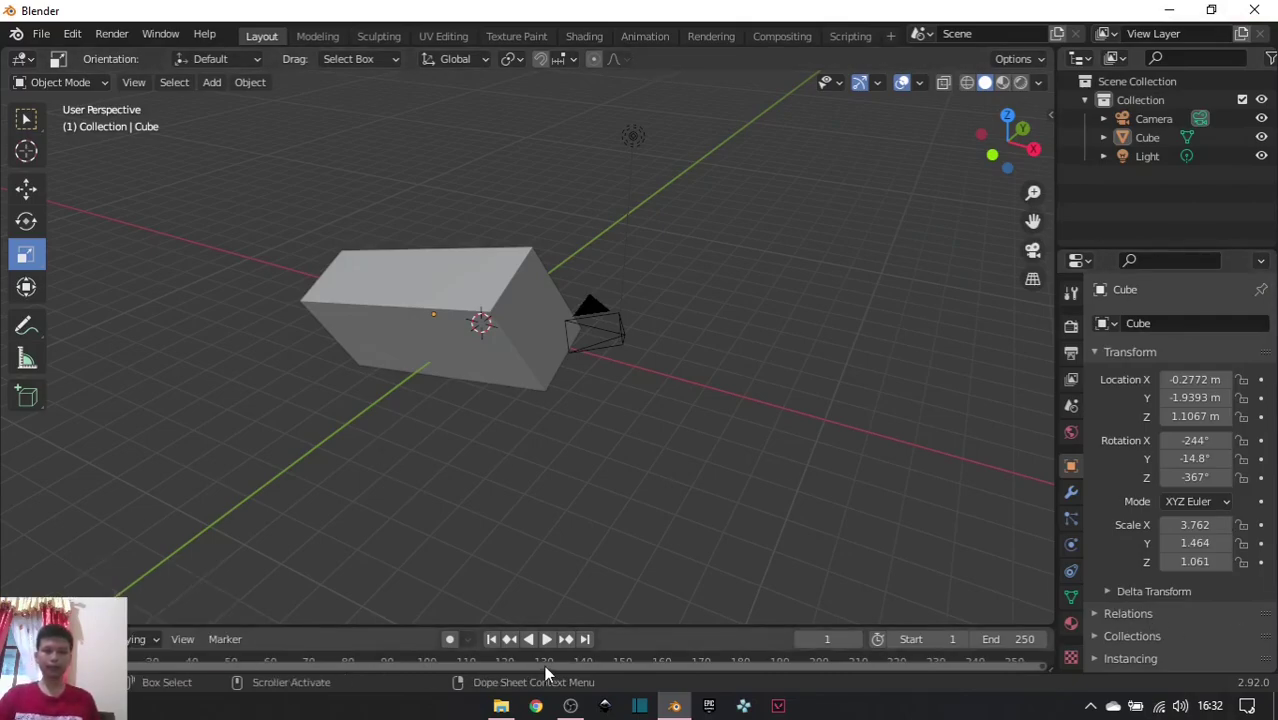
Preview the animation playback, resize the timeline to show its frames, and return the current frame to 0.
left_click(546, 639)
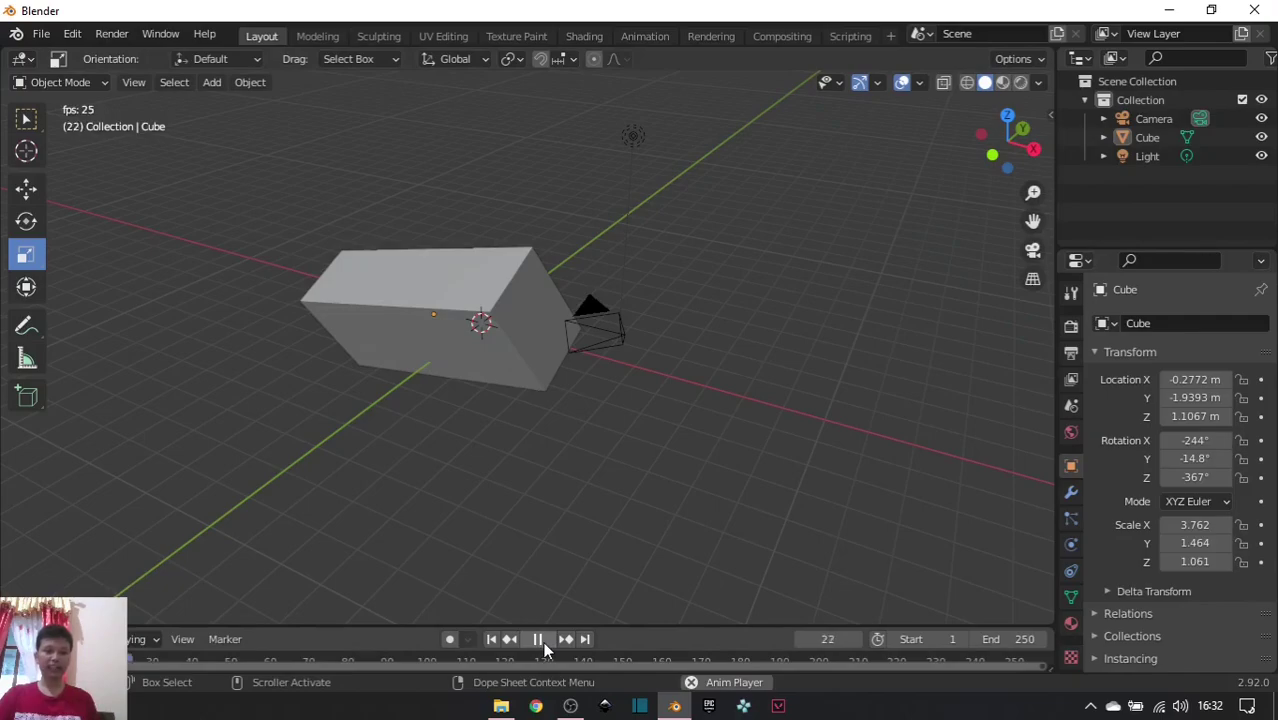
left_click(540, 642)
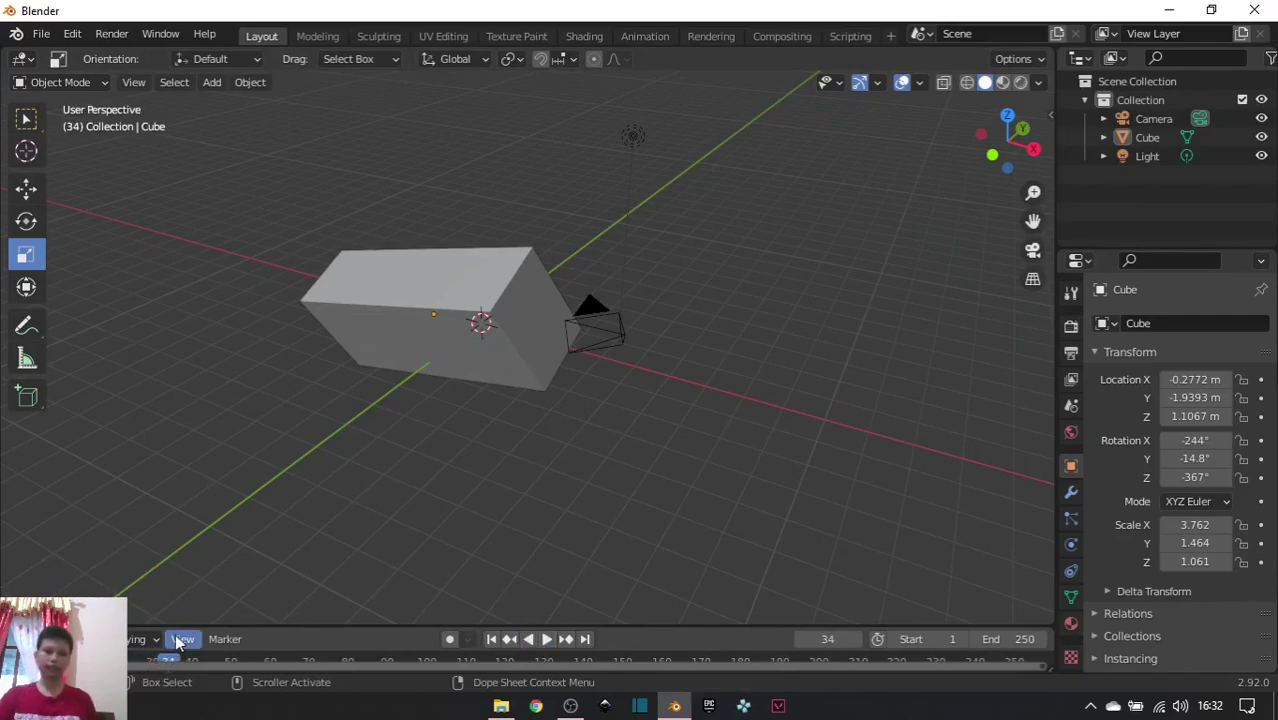
left_click_drag(184, 622, 250, 464)
left_click(100, 500)
key("space")
left_click_drag(100, 503, 35, 488)
key("space")
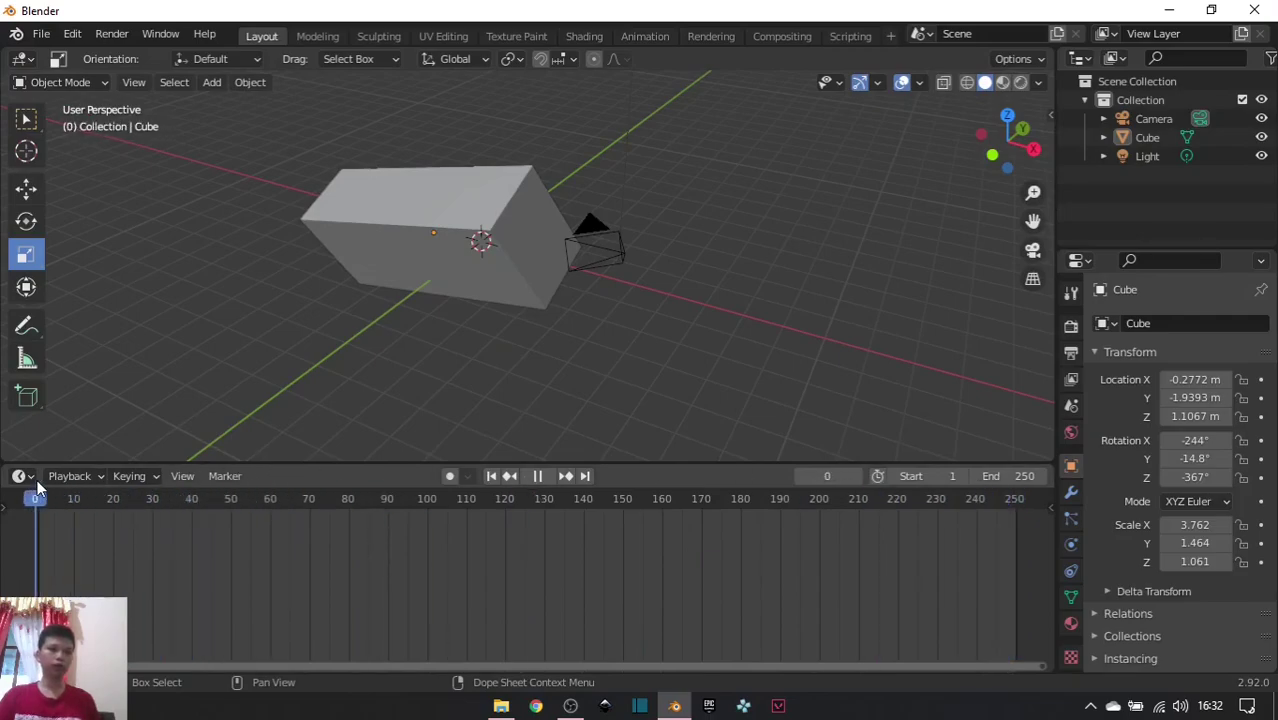
left_click_drag(356, 462, 353, 543)
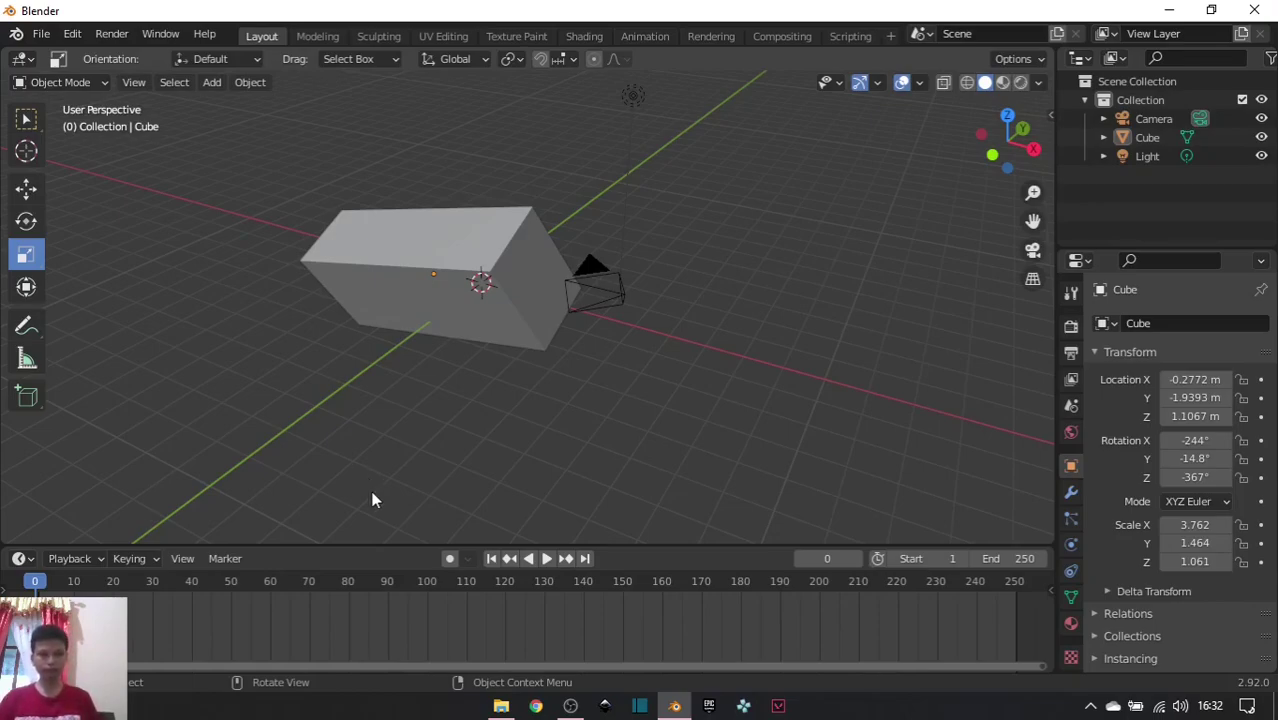
Set the animation's end frame to 60 and its start frame to 5, and undo both changes.
left_click(1000, 558)
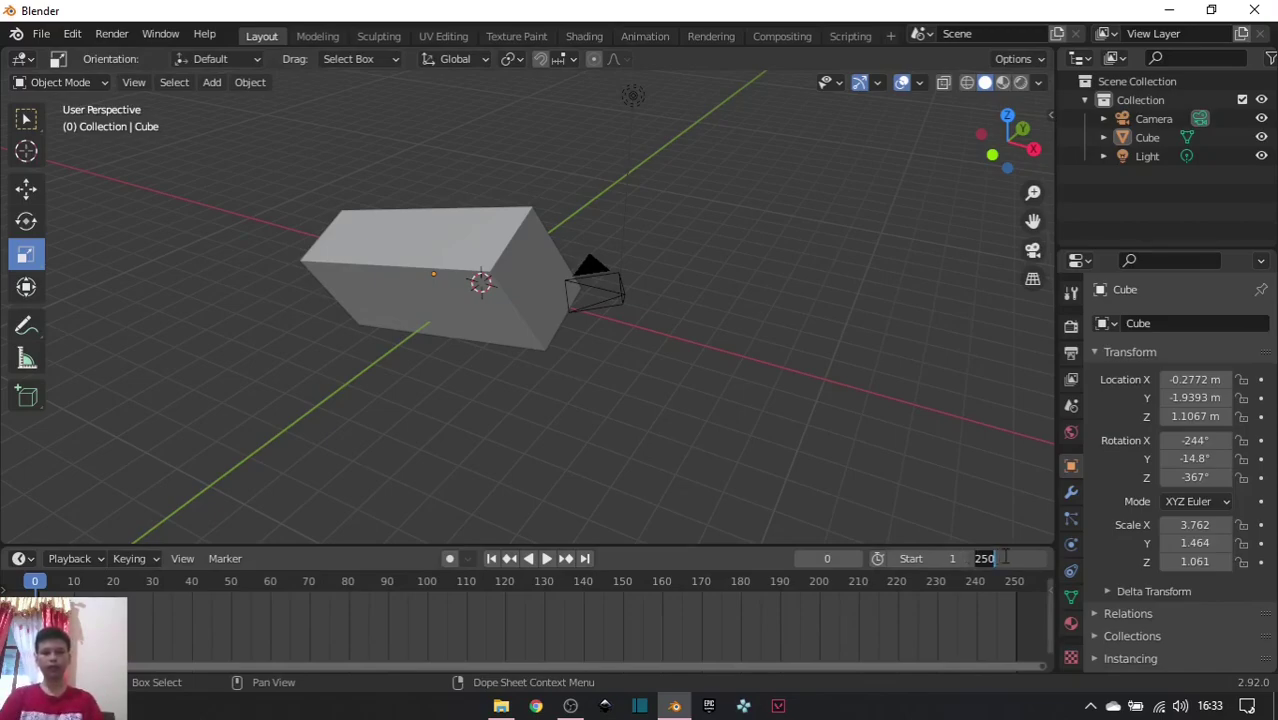
type("60")
key("Return")
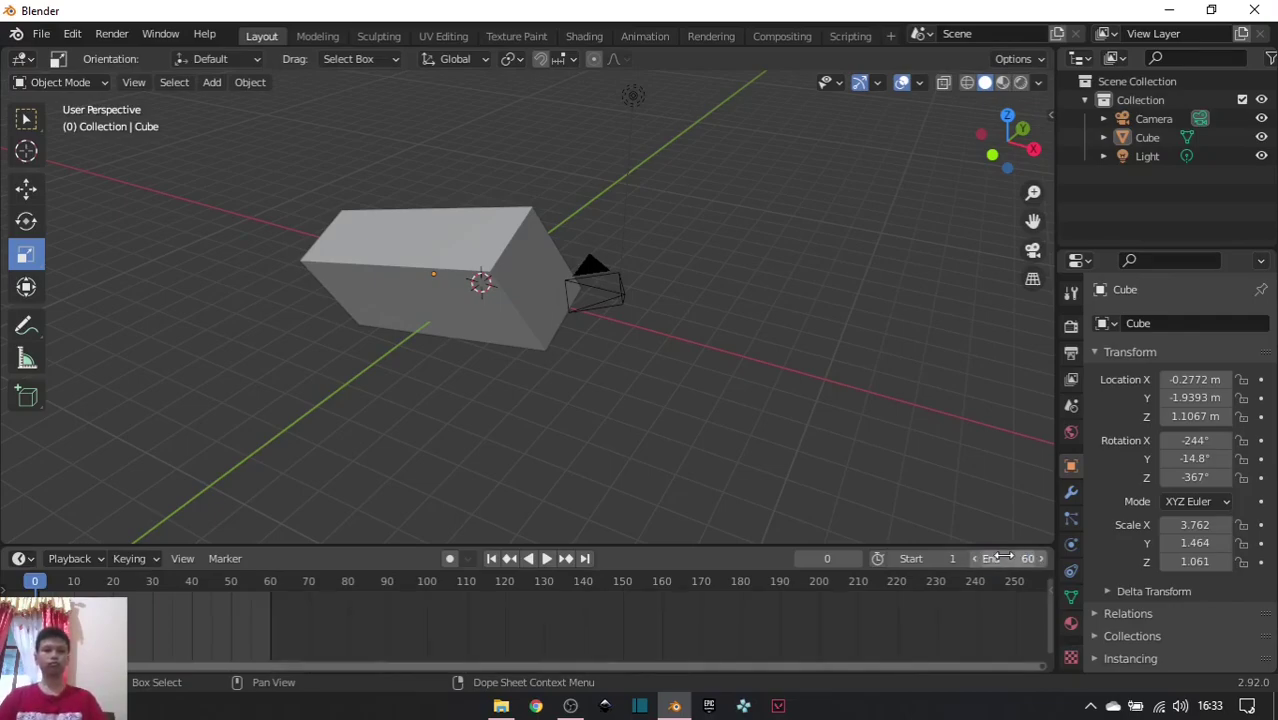
left_click(940, 559)
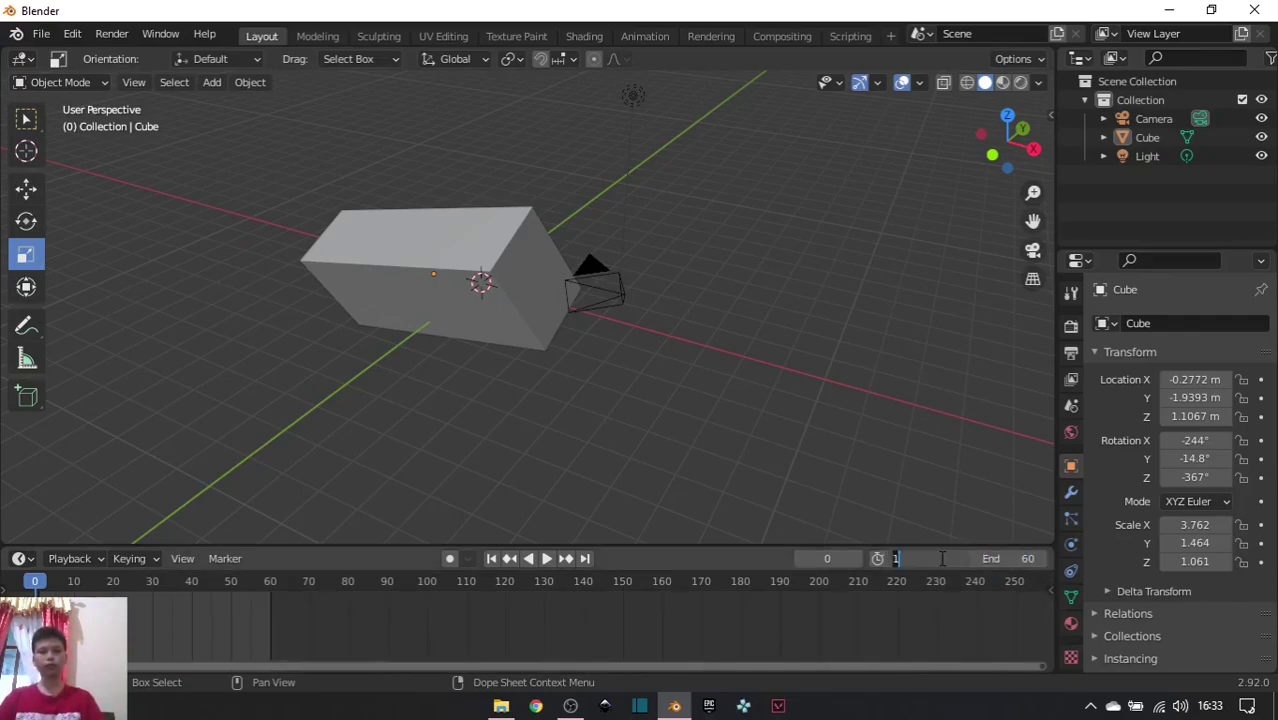
type("5")
key("Return")
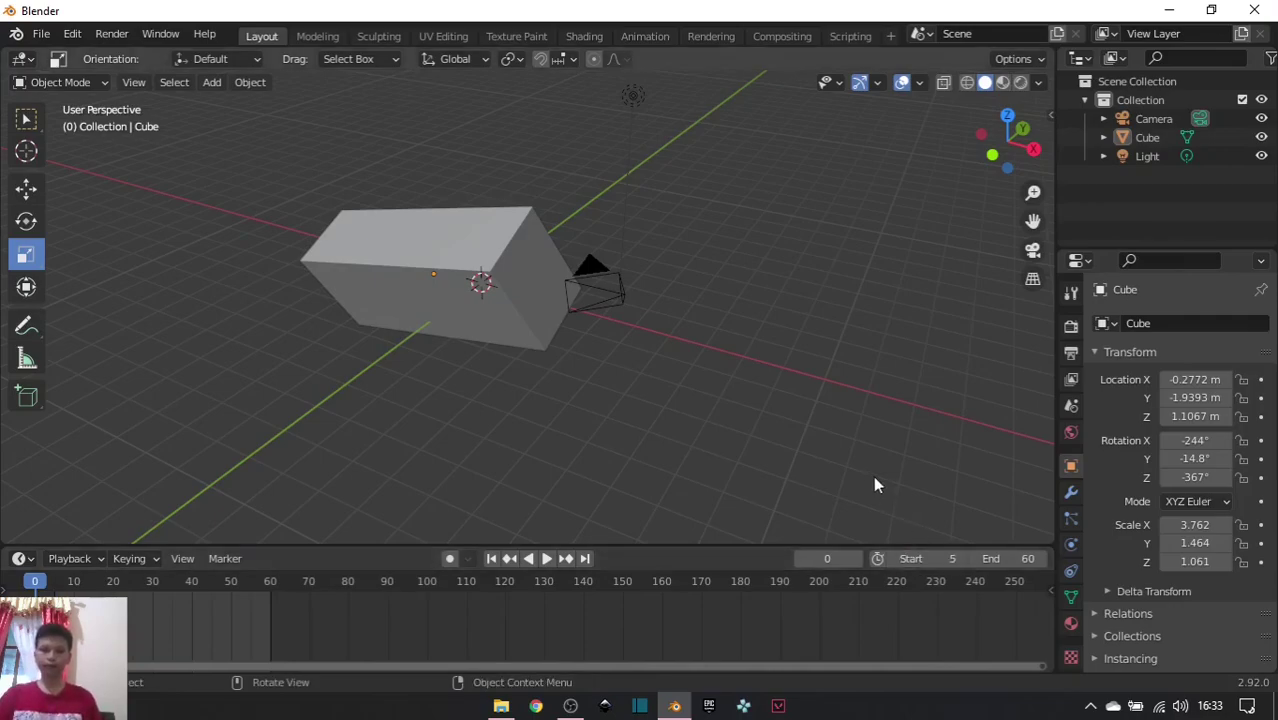
key("ctrl")
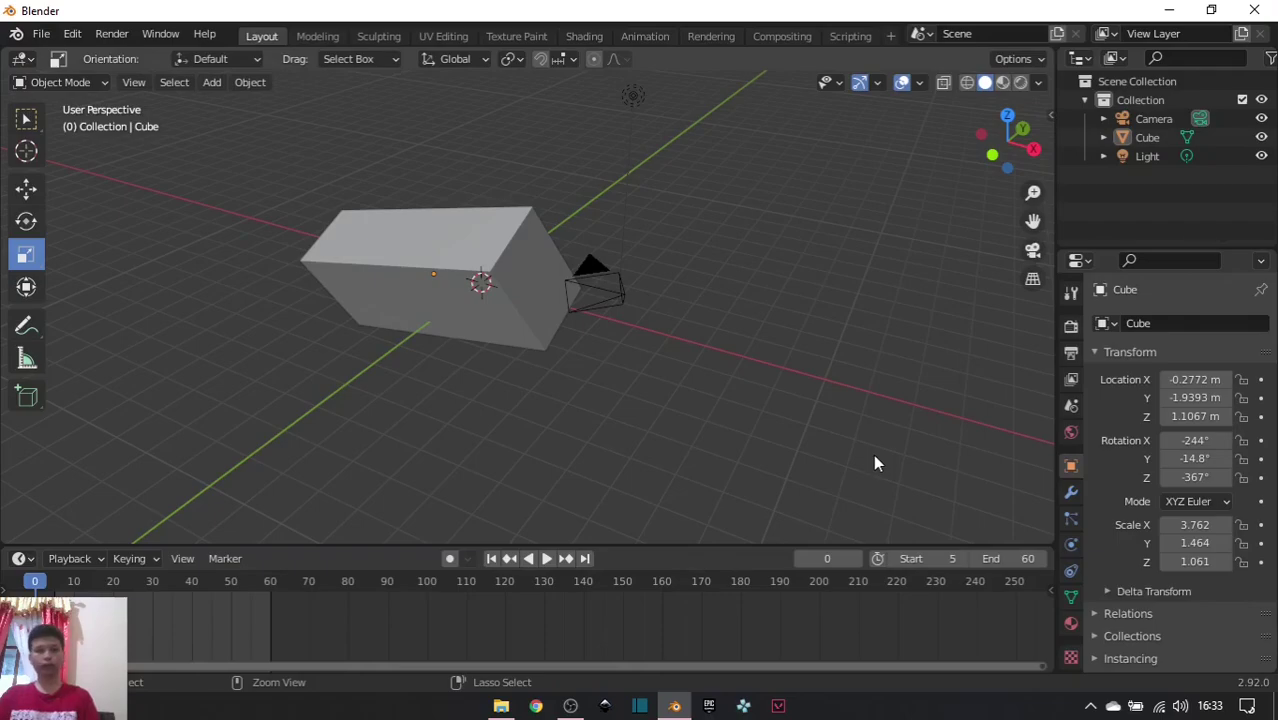
key("ctrl+z")
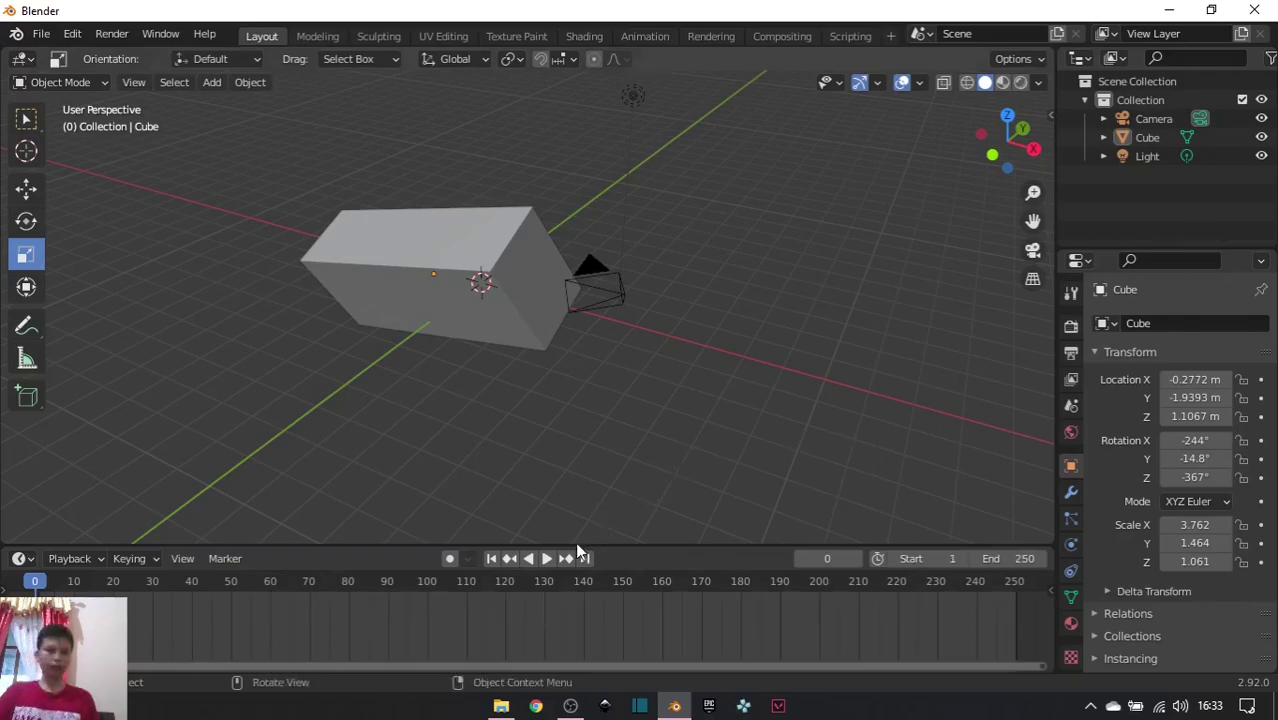
Play and pause the animation twice and reset the current frame to 0.
left_click(547, 559)
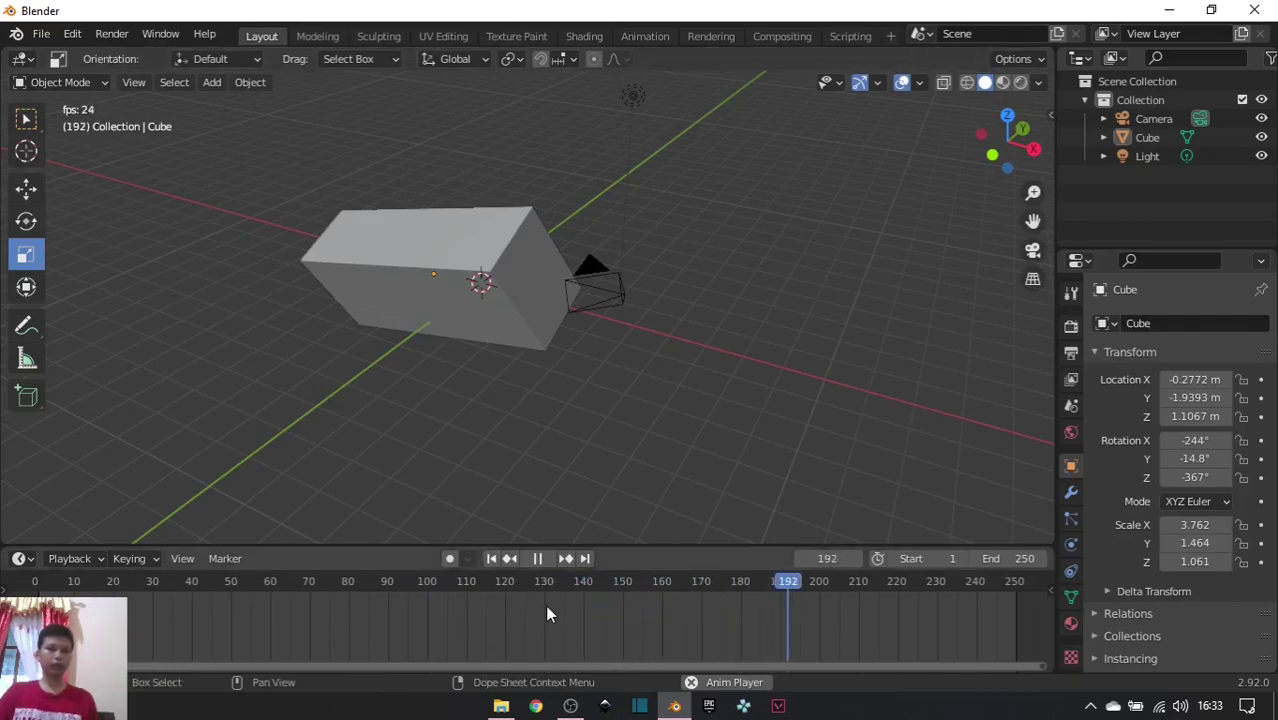
left_click(536, 557)
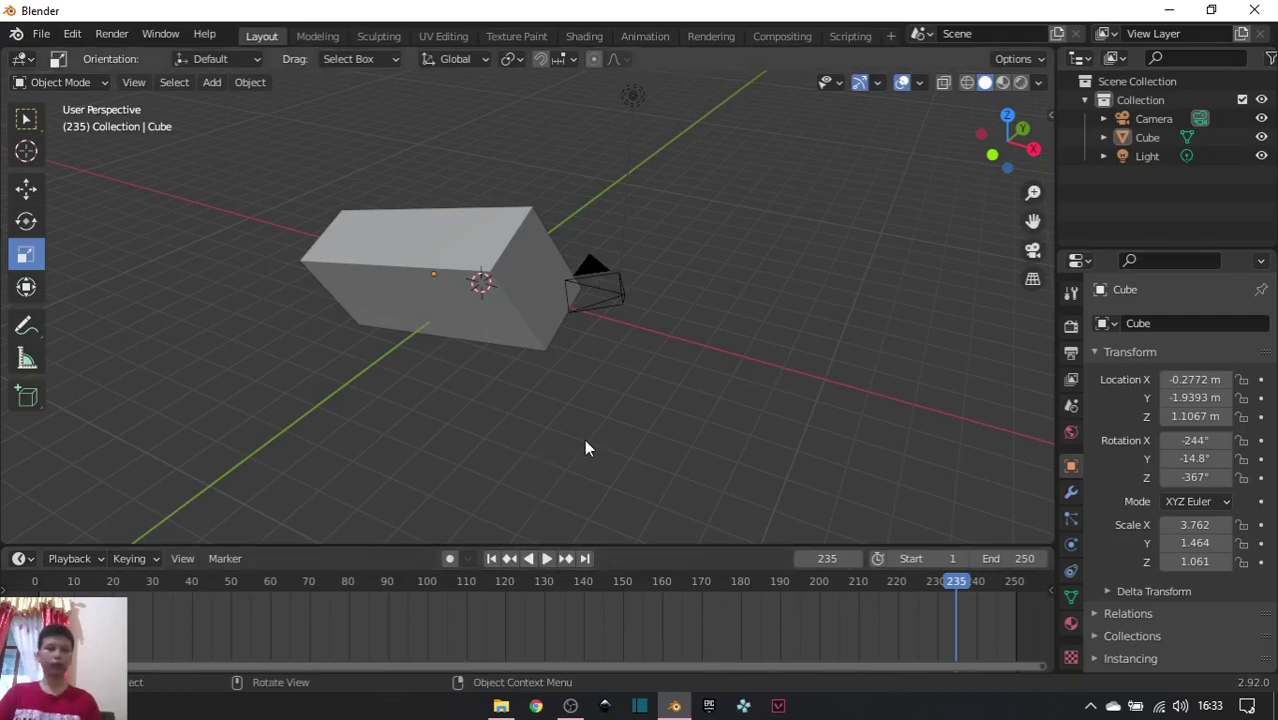
key("space")
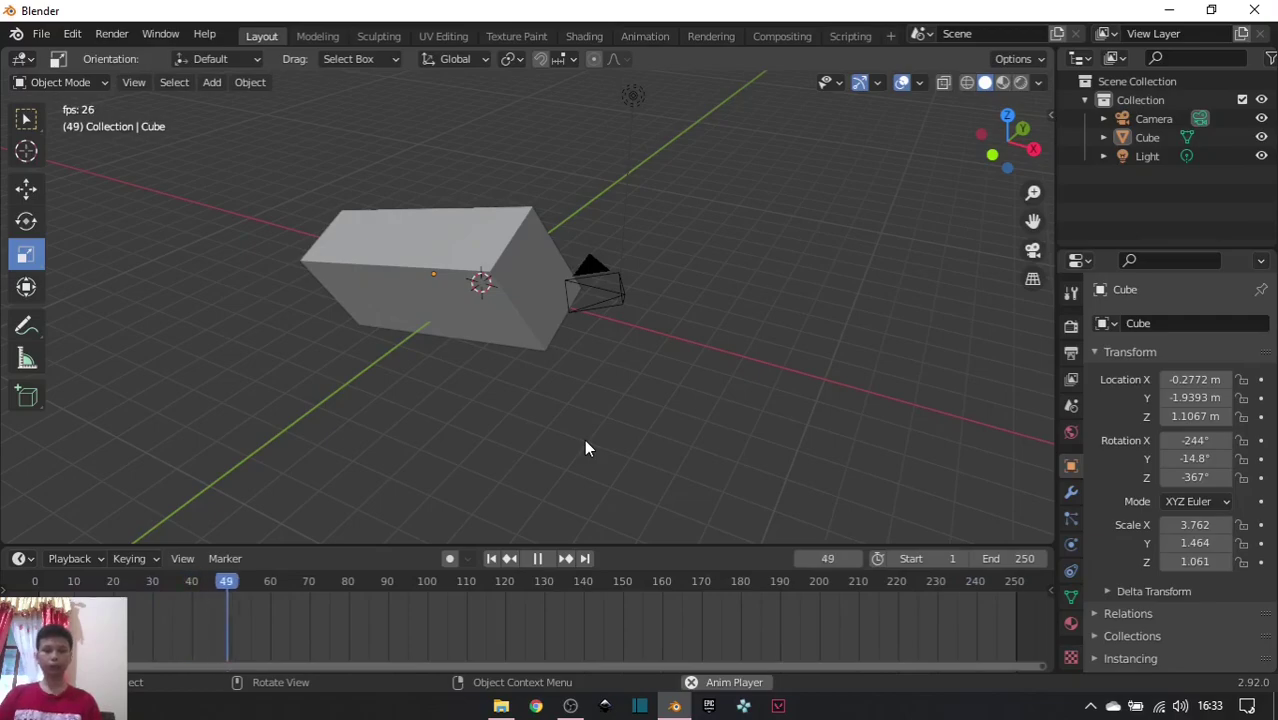
key("space")
key("shift+Left")
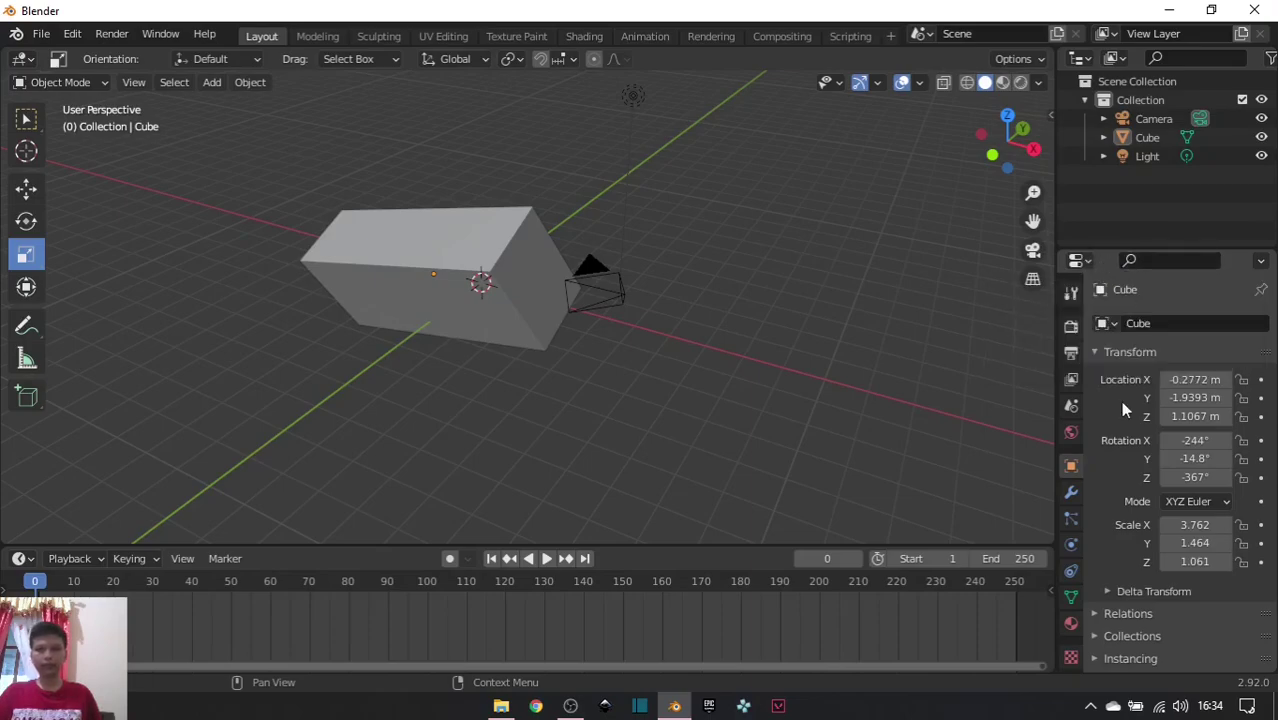
Examine the tool, render, output, view layer, scene, world, object and material properties in turn.
left_click(1071, 292)
left_click(1071, 326)
left_click(1071, 352)
left_click(1071, 379)
left_click(1071, 405)
left_click(1071, 432)
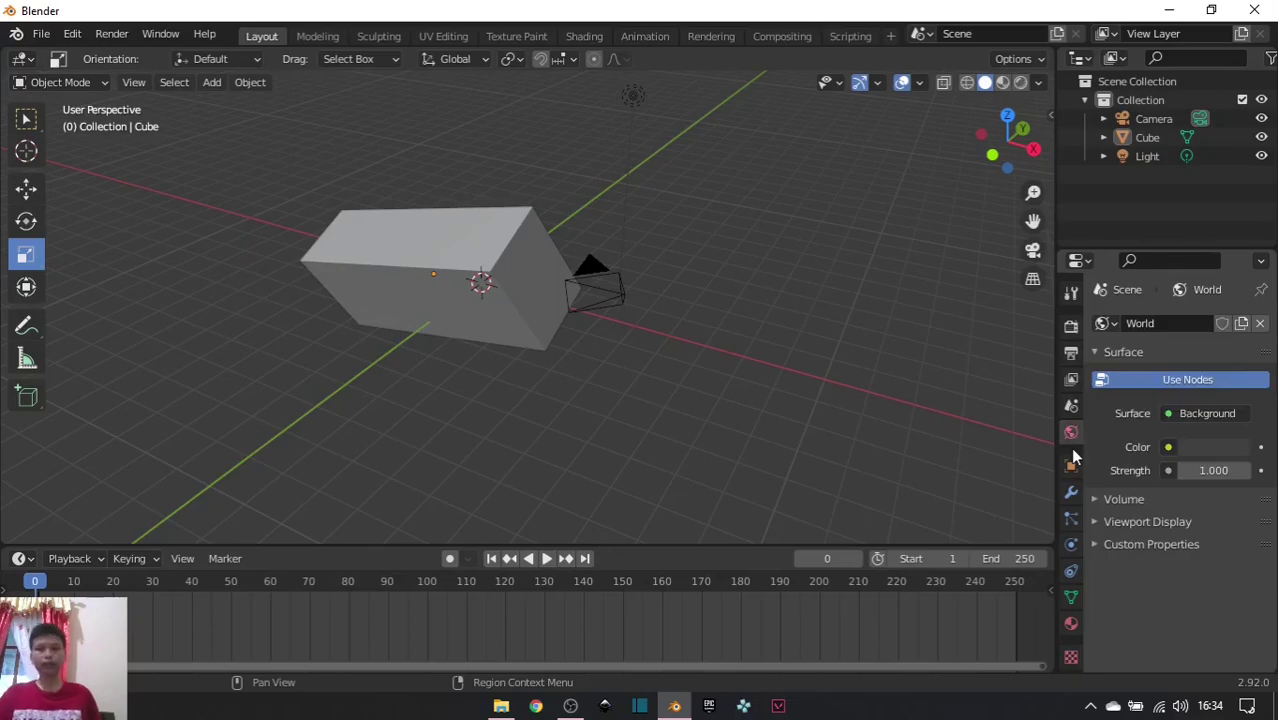
left_click(1071, 466)
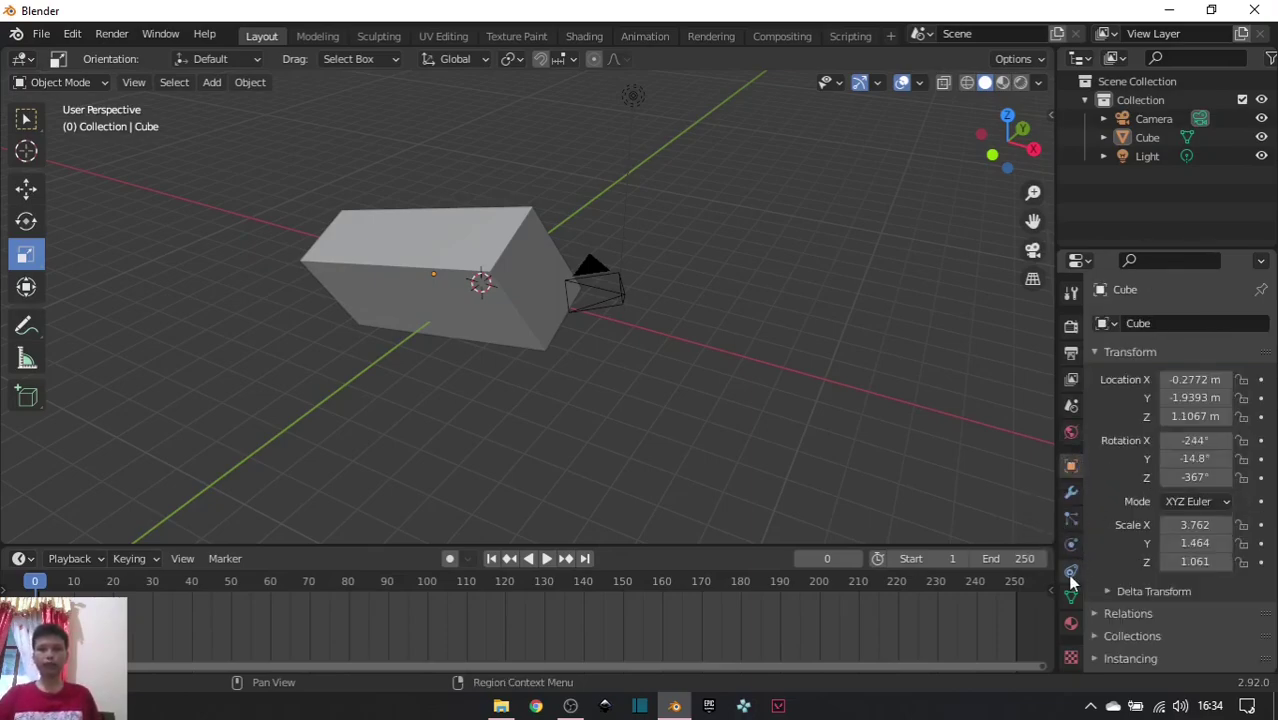
left_click(1071, 623)
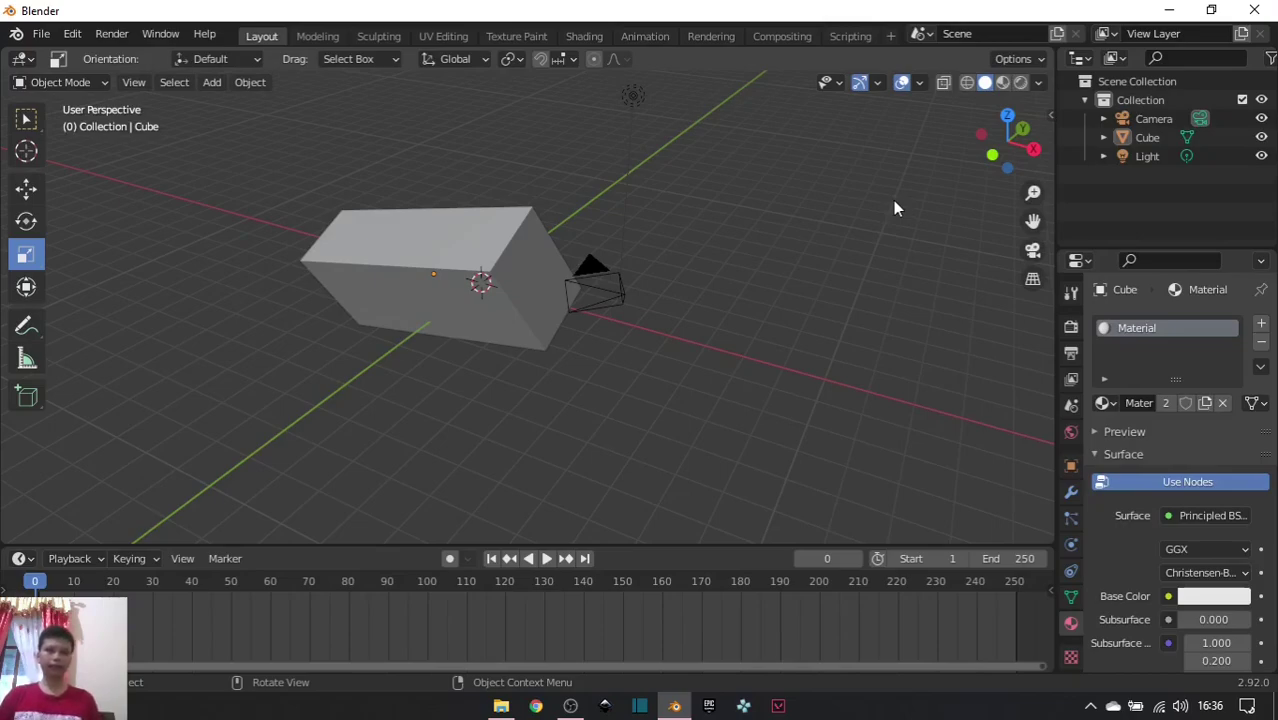
Start a new General file and discard the changes to the current scene.
left_click(42, 36)
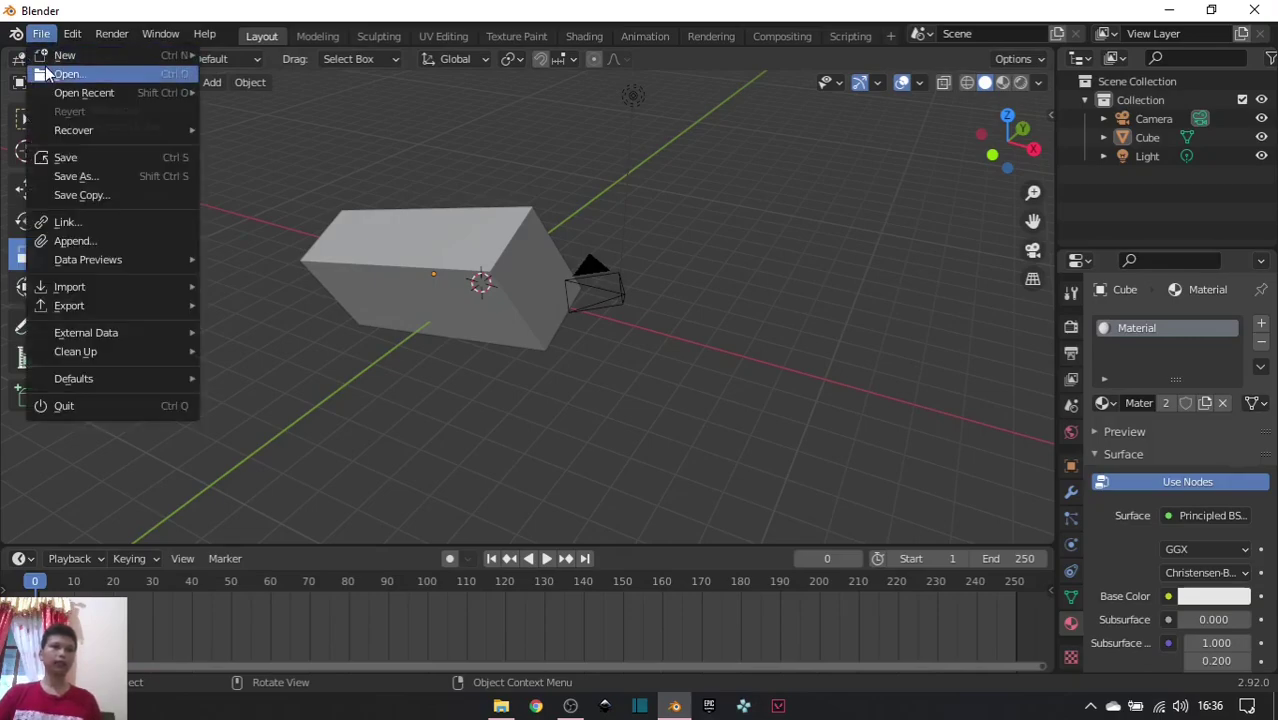
mouse_move(46, 56)
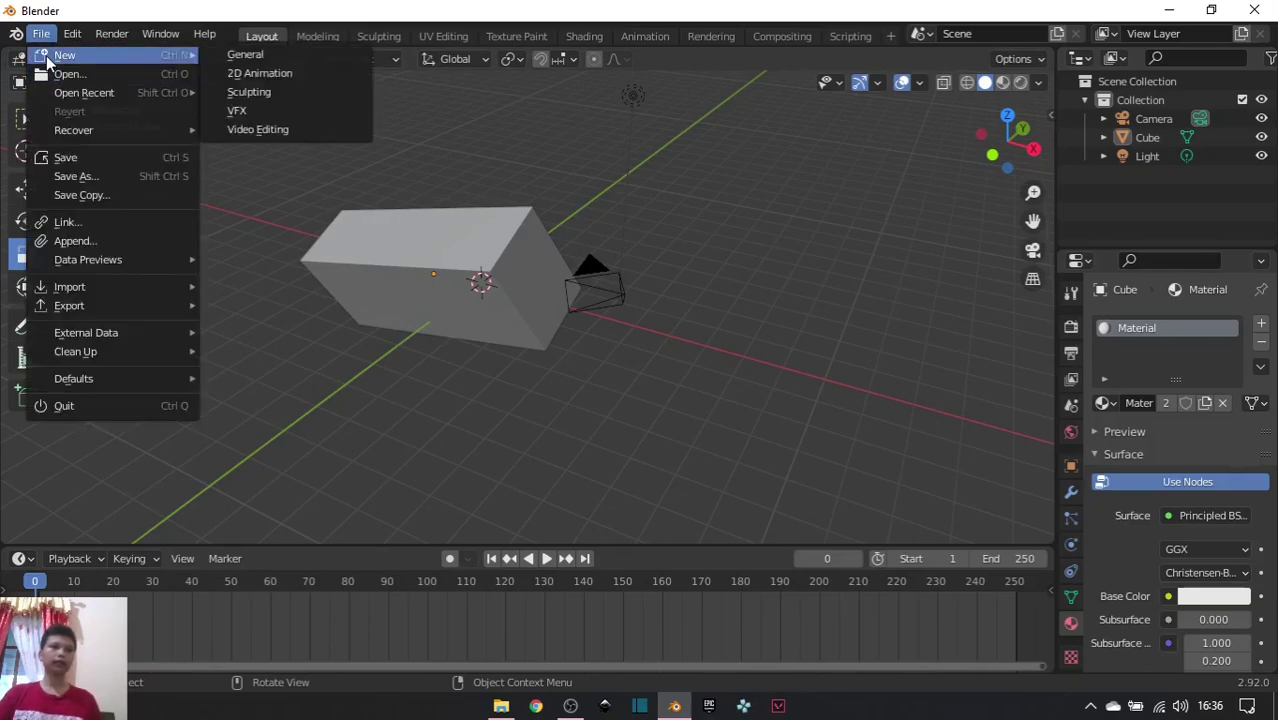
left_click(241, 56)
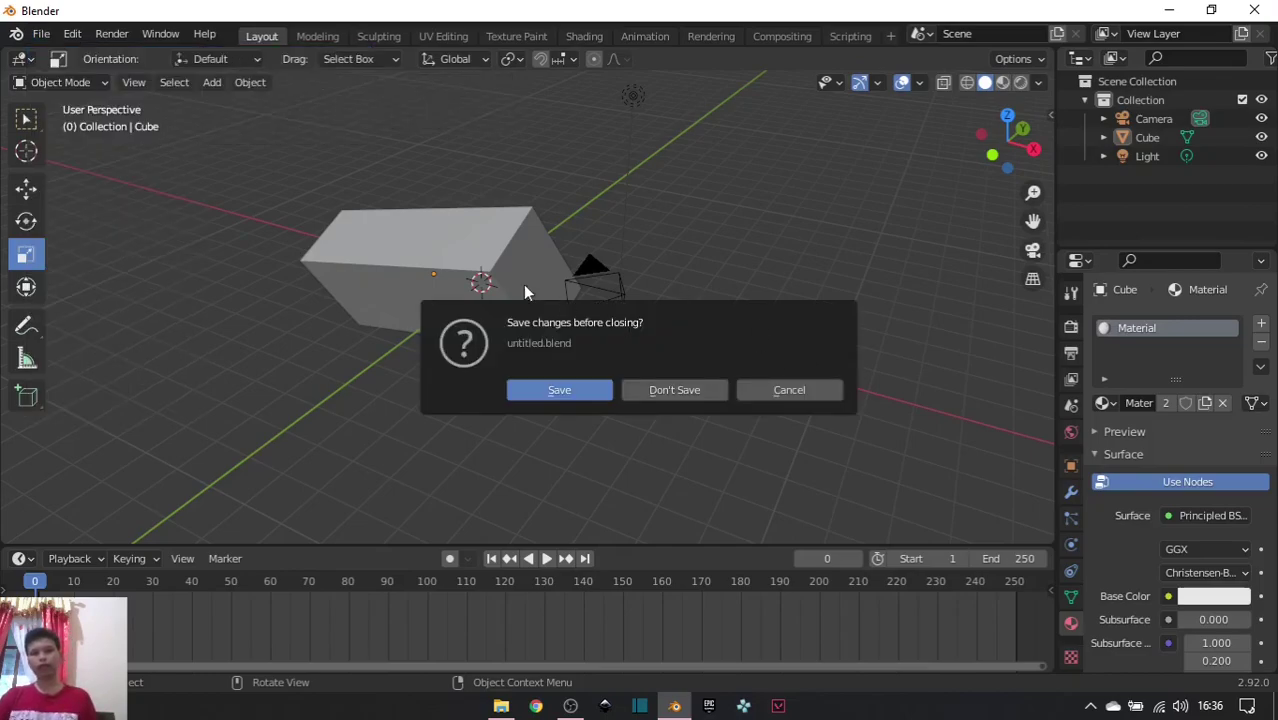
left_click(677, 391)
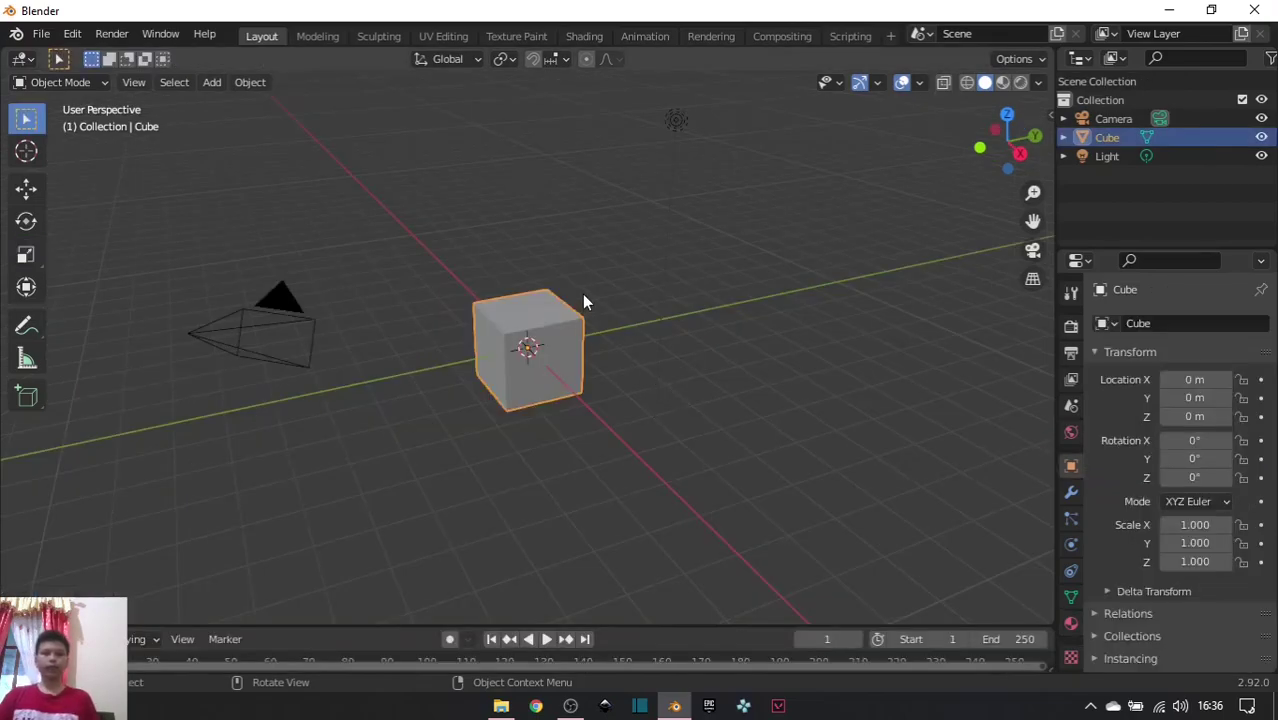